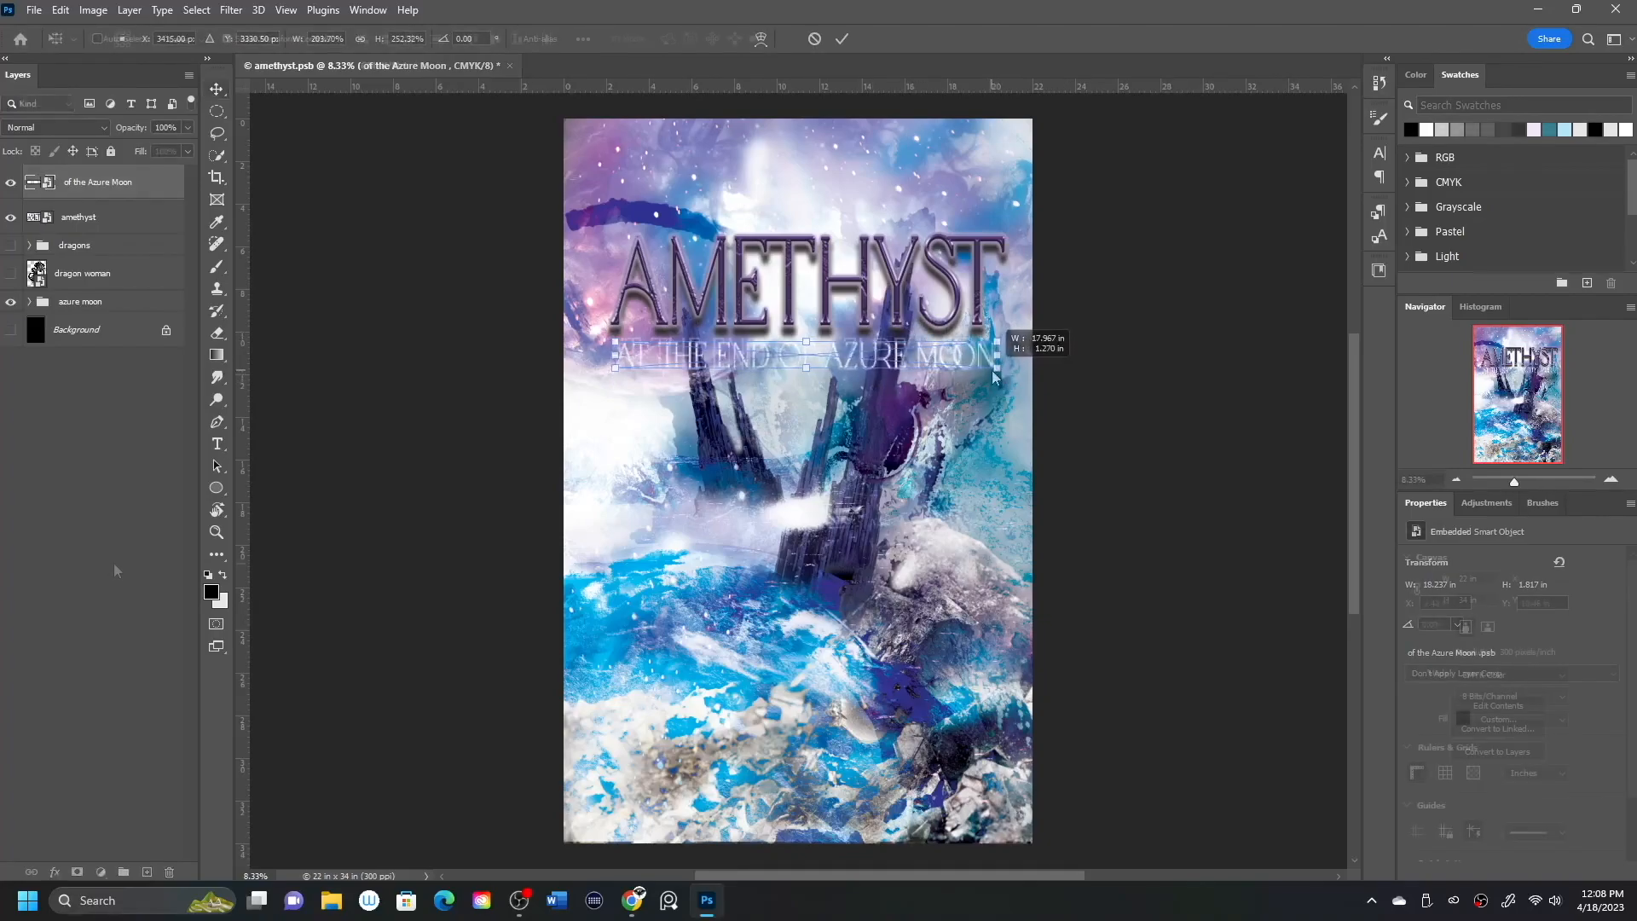
Hide the two title layers and paint blue glow on the color dodge layer across the sky, cliffs and spires
left_click(11, 181)
left_click(10, 216)
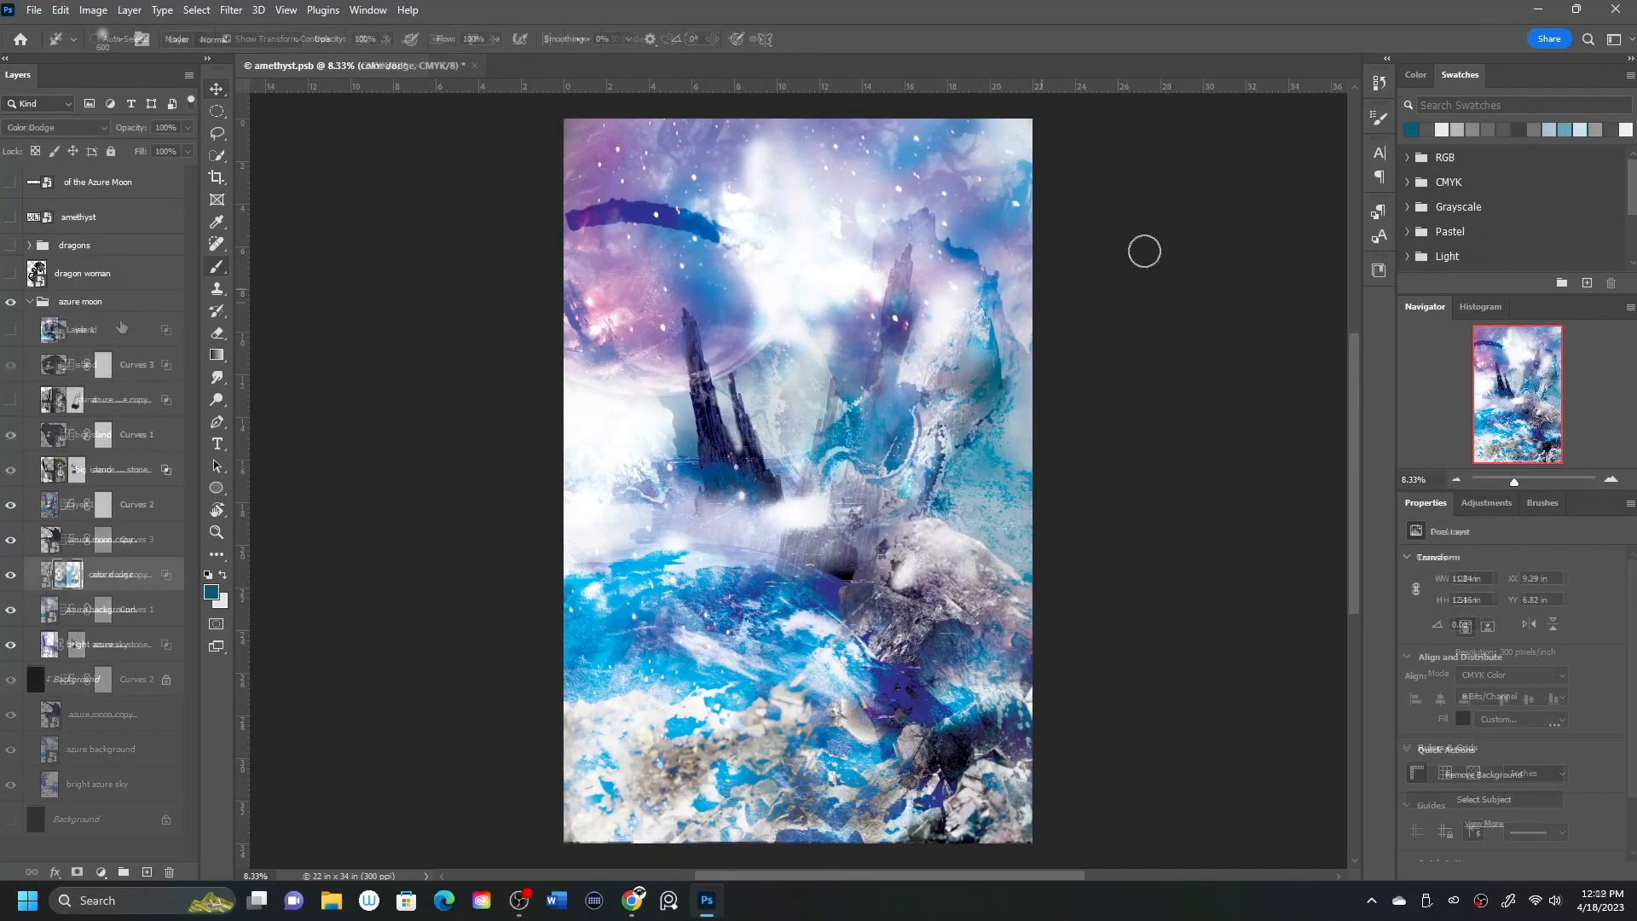
mouse_move(1143, 249)
left_mouse_down()
mouse_move(925, 219)
mouse_move(979, 190)
mouse_move(955, 252)
mouse_move(1042, 238)
mouse_move(1038, 254)
left_mouse_up()
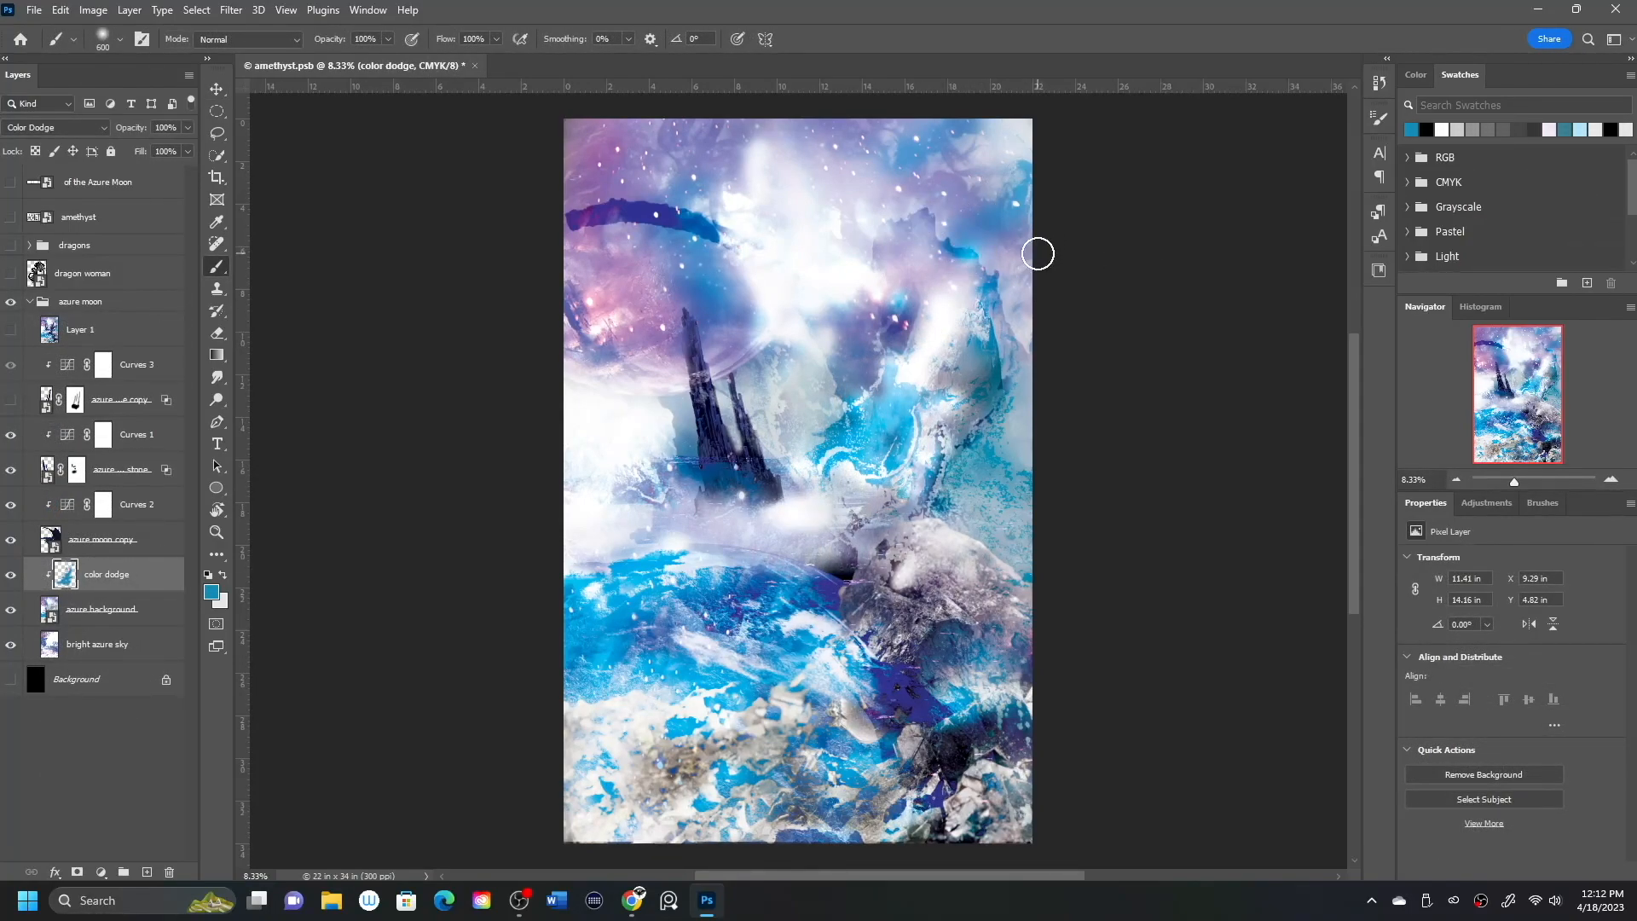
mouse_move(791, 471)
left_mouse_down()
mouse_move(772, 440)
mouse_move(778, 477)
mouse_move(935, 343)
left_mouse_up()
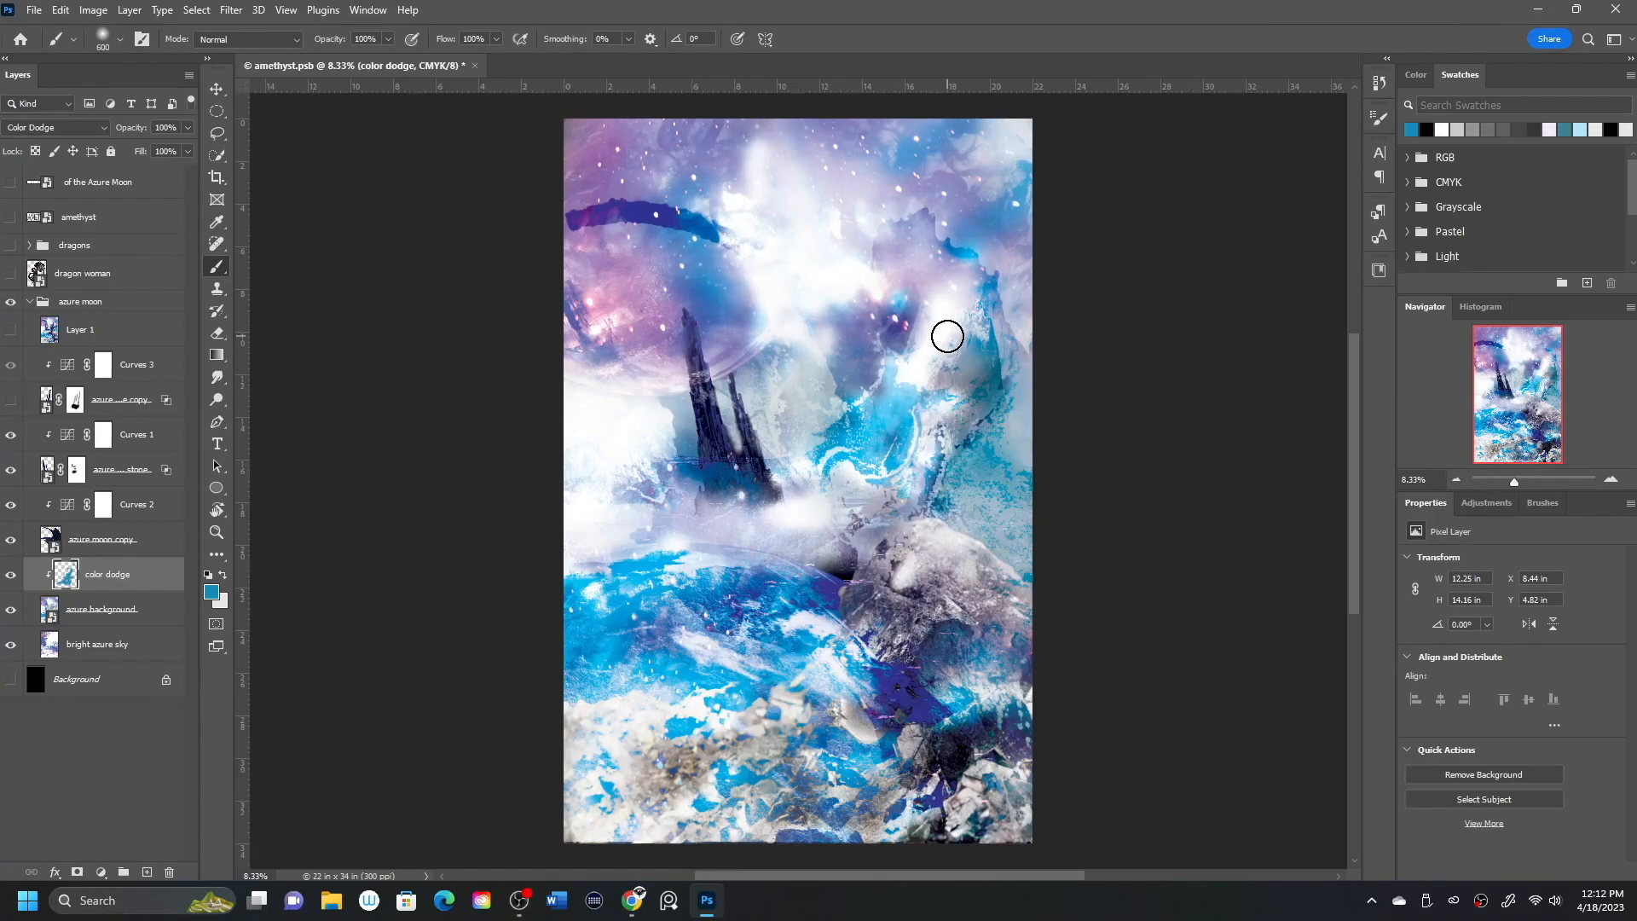
left_click(688, 319)
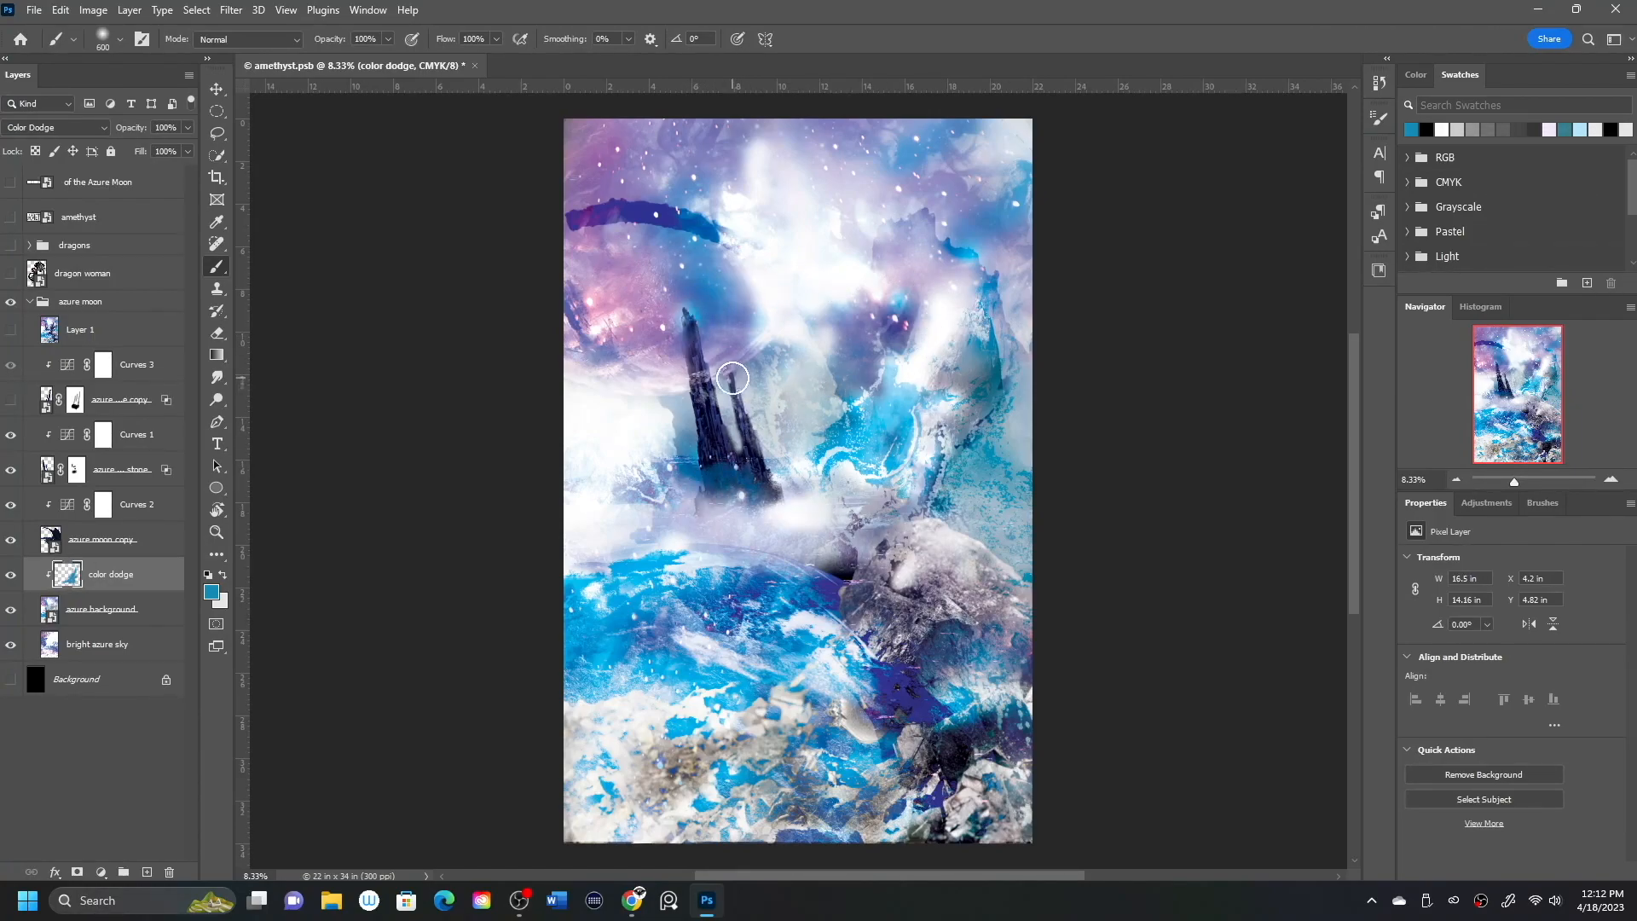
left_click(738, 448)
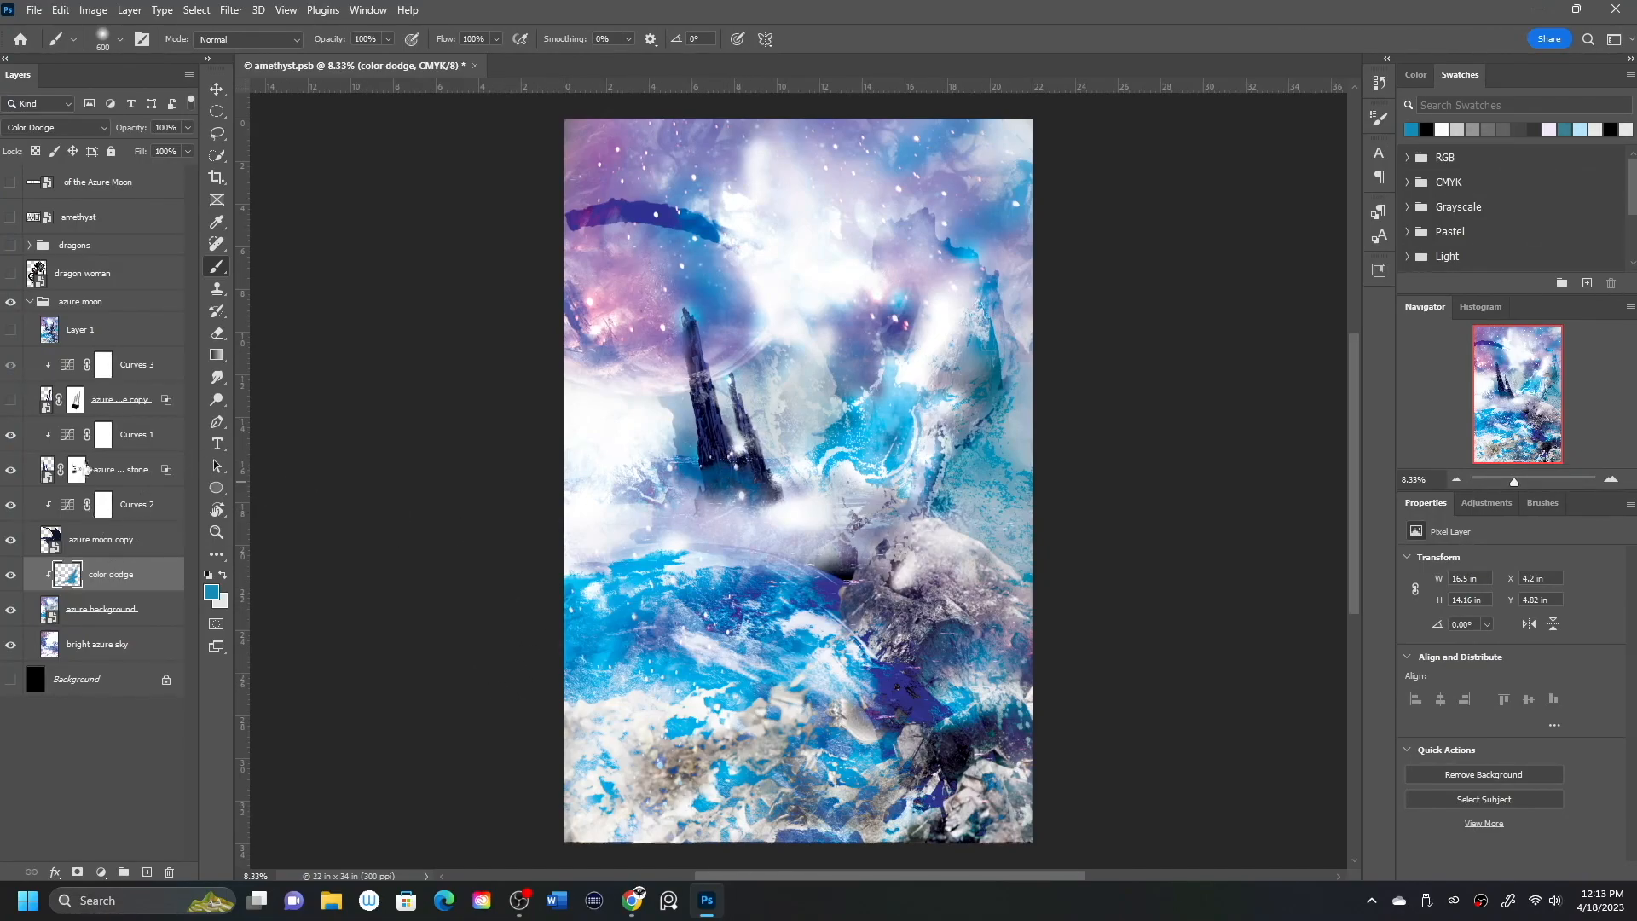
Show the hidden stone copy layer and paint more blue glow on the color dodge layer below the tall spires
left_click(10, 400)
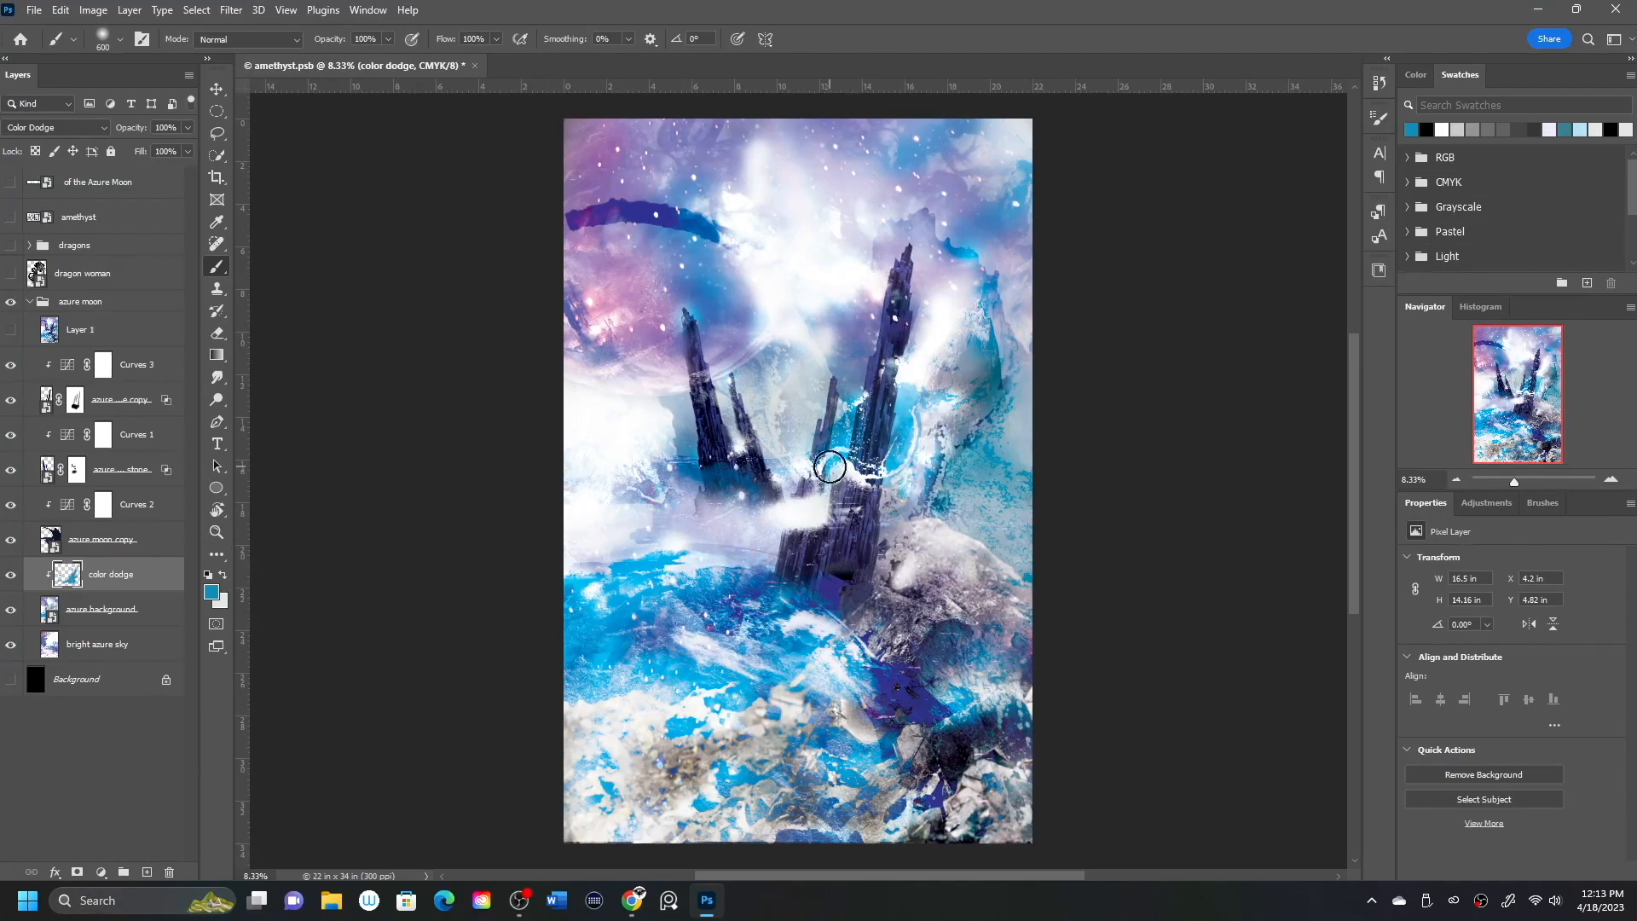
left_click(907, 243)
key("ctrl+z")
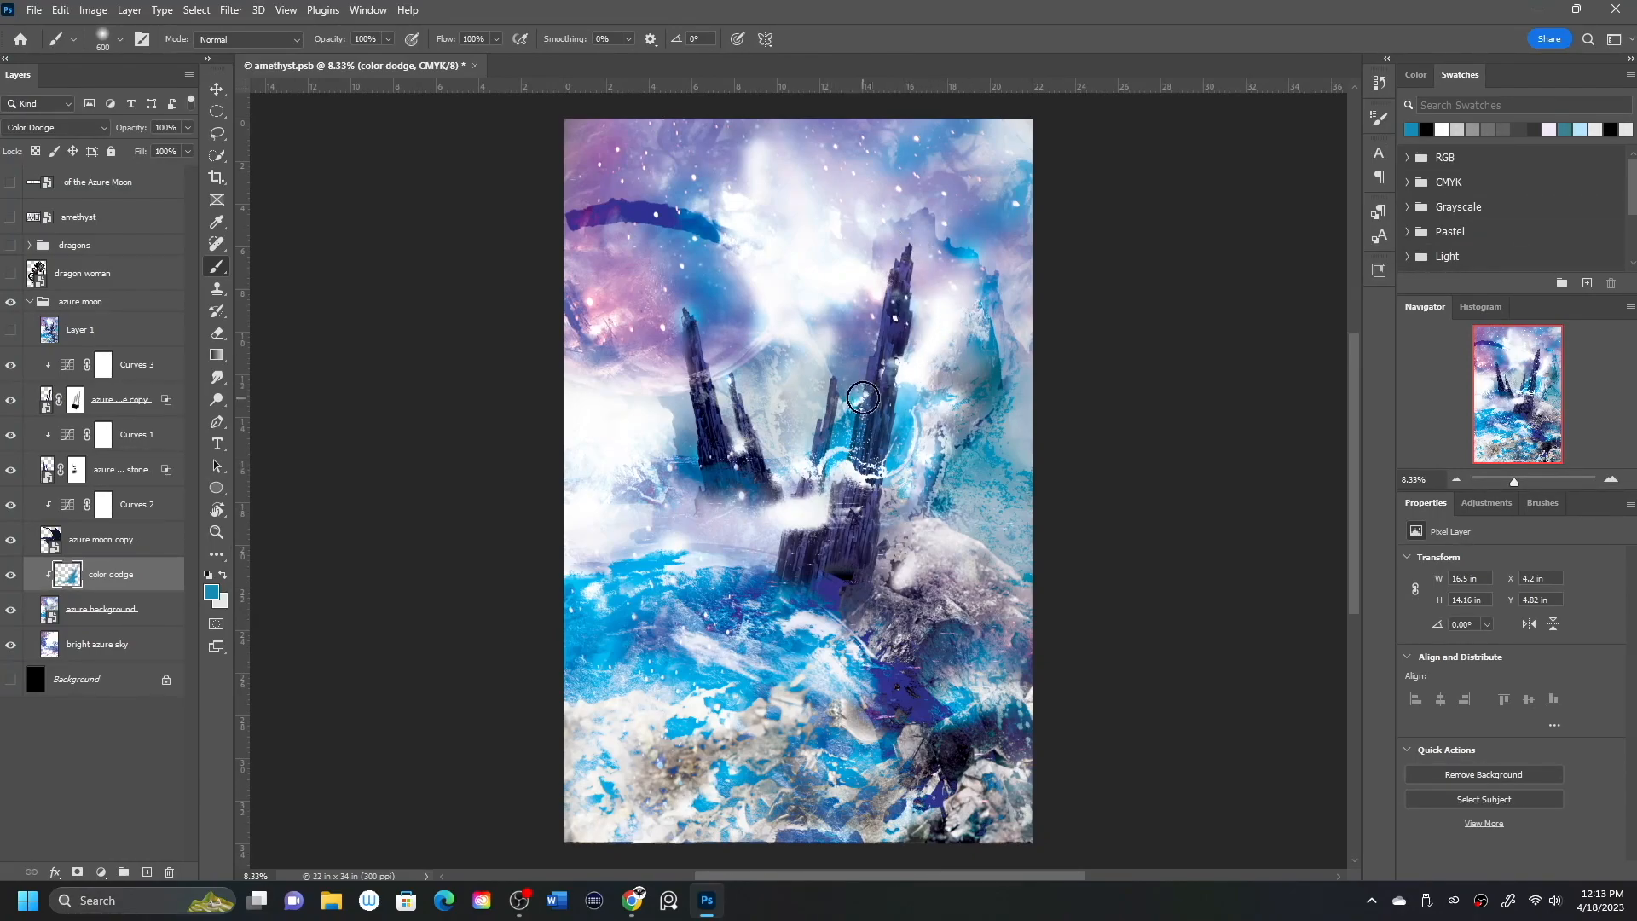
left_click(867, 579)
left_click(832, 612)
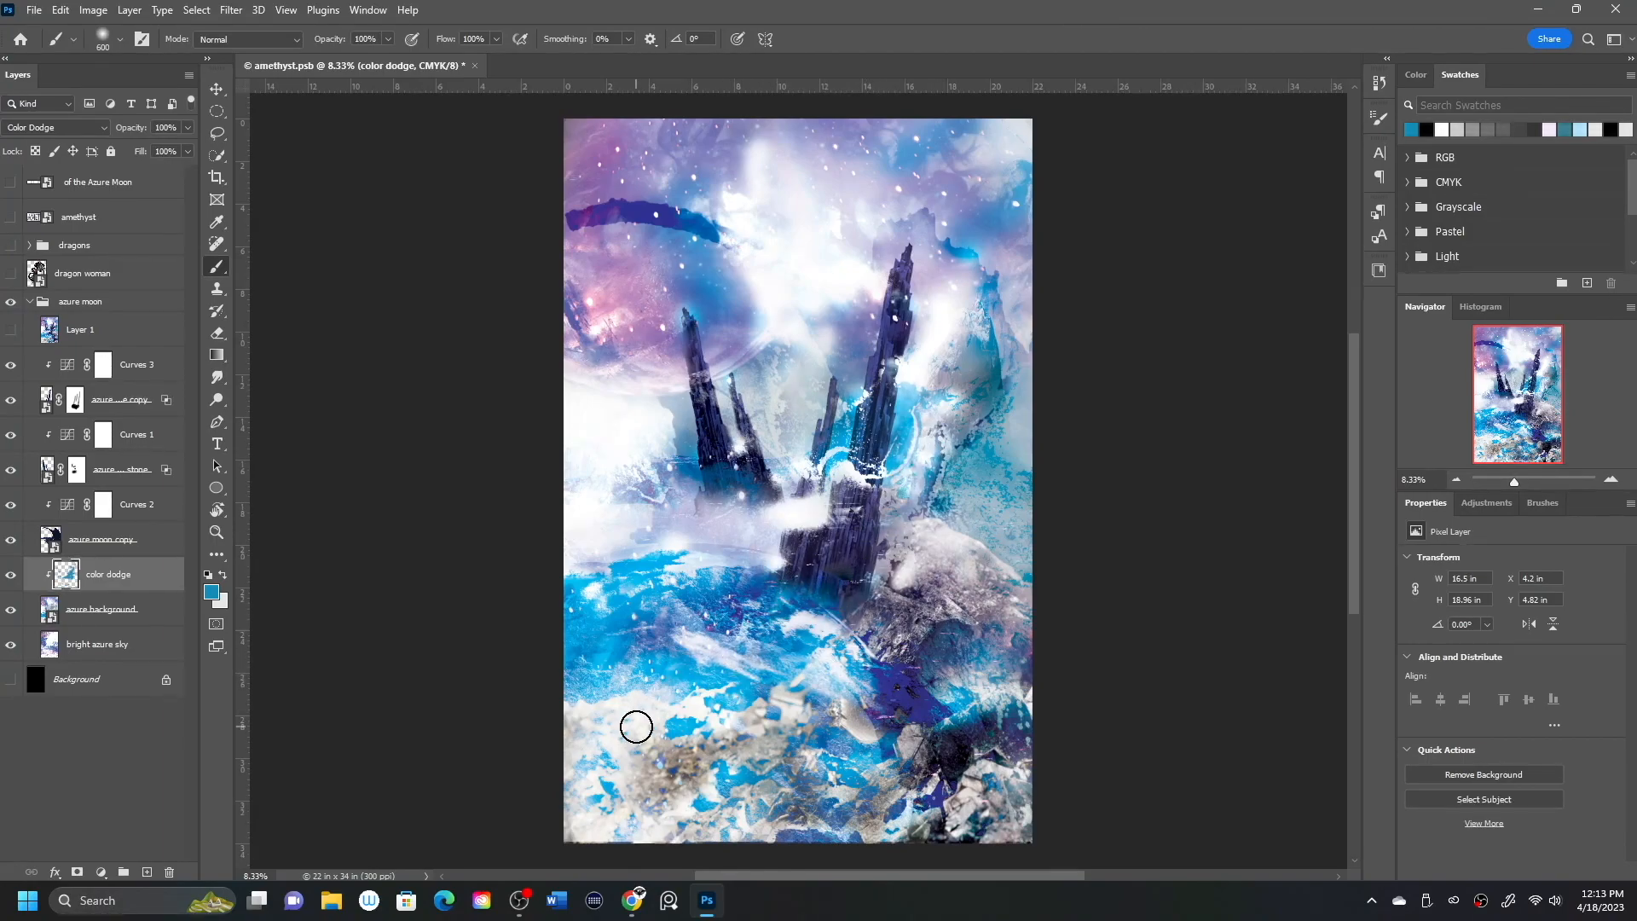
left_click(857, 622)
left_click_drag(759, 566, 723, 557)
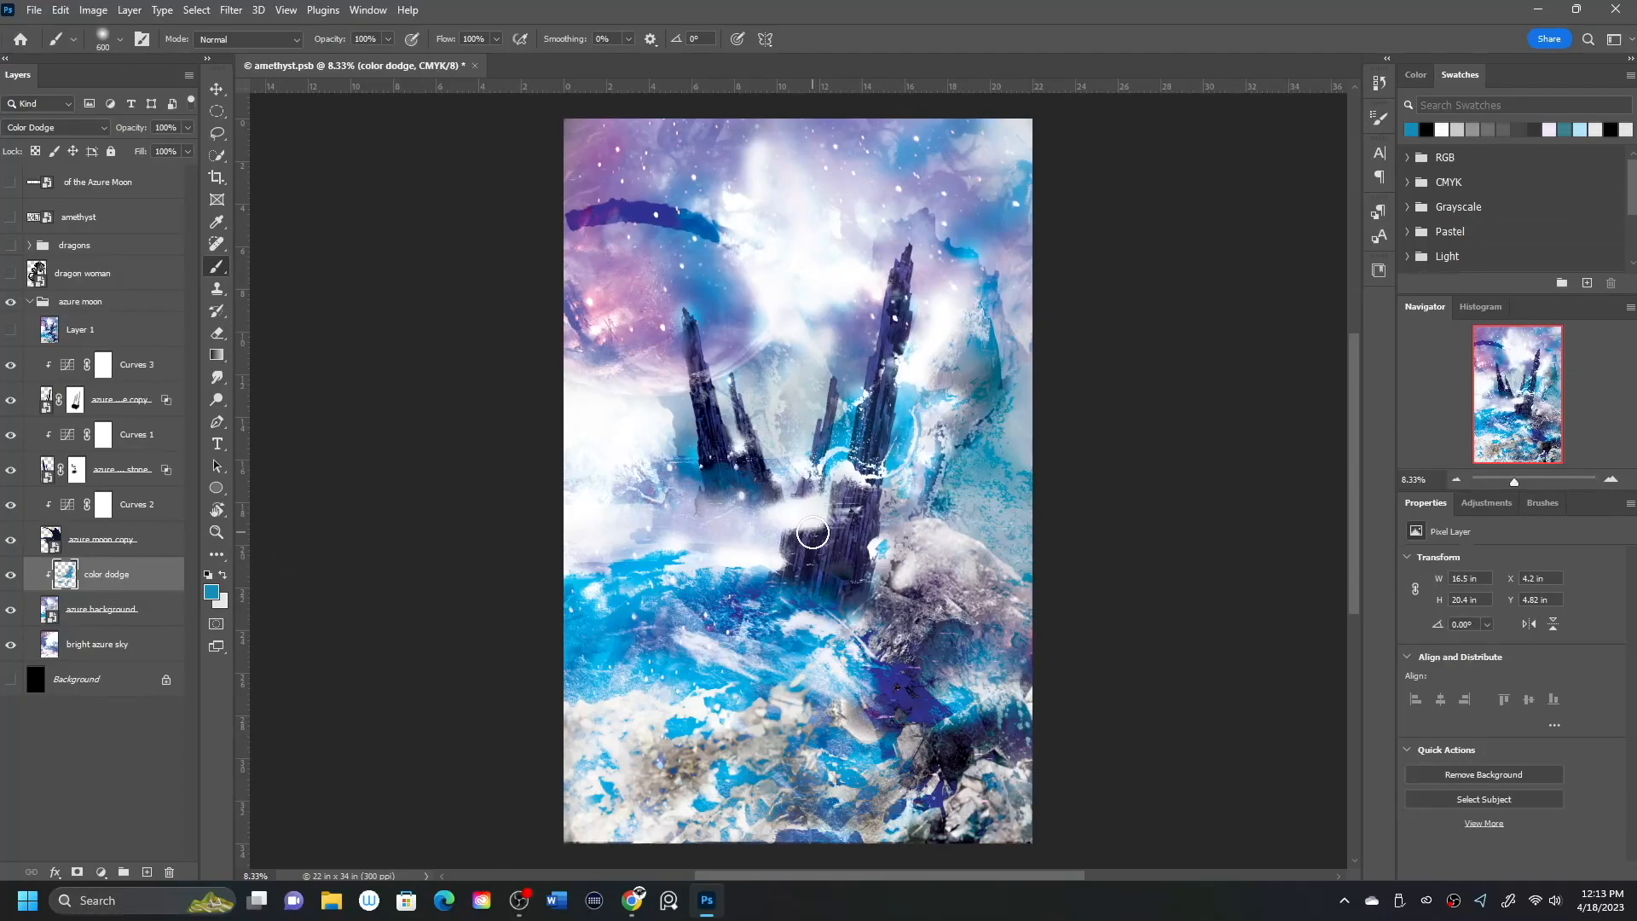
left_click(95, 332)
left_click(169, 871)
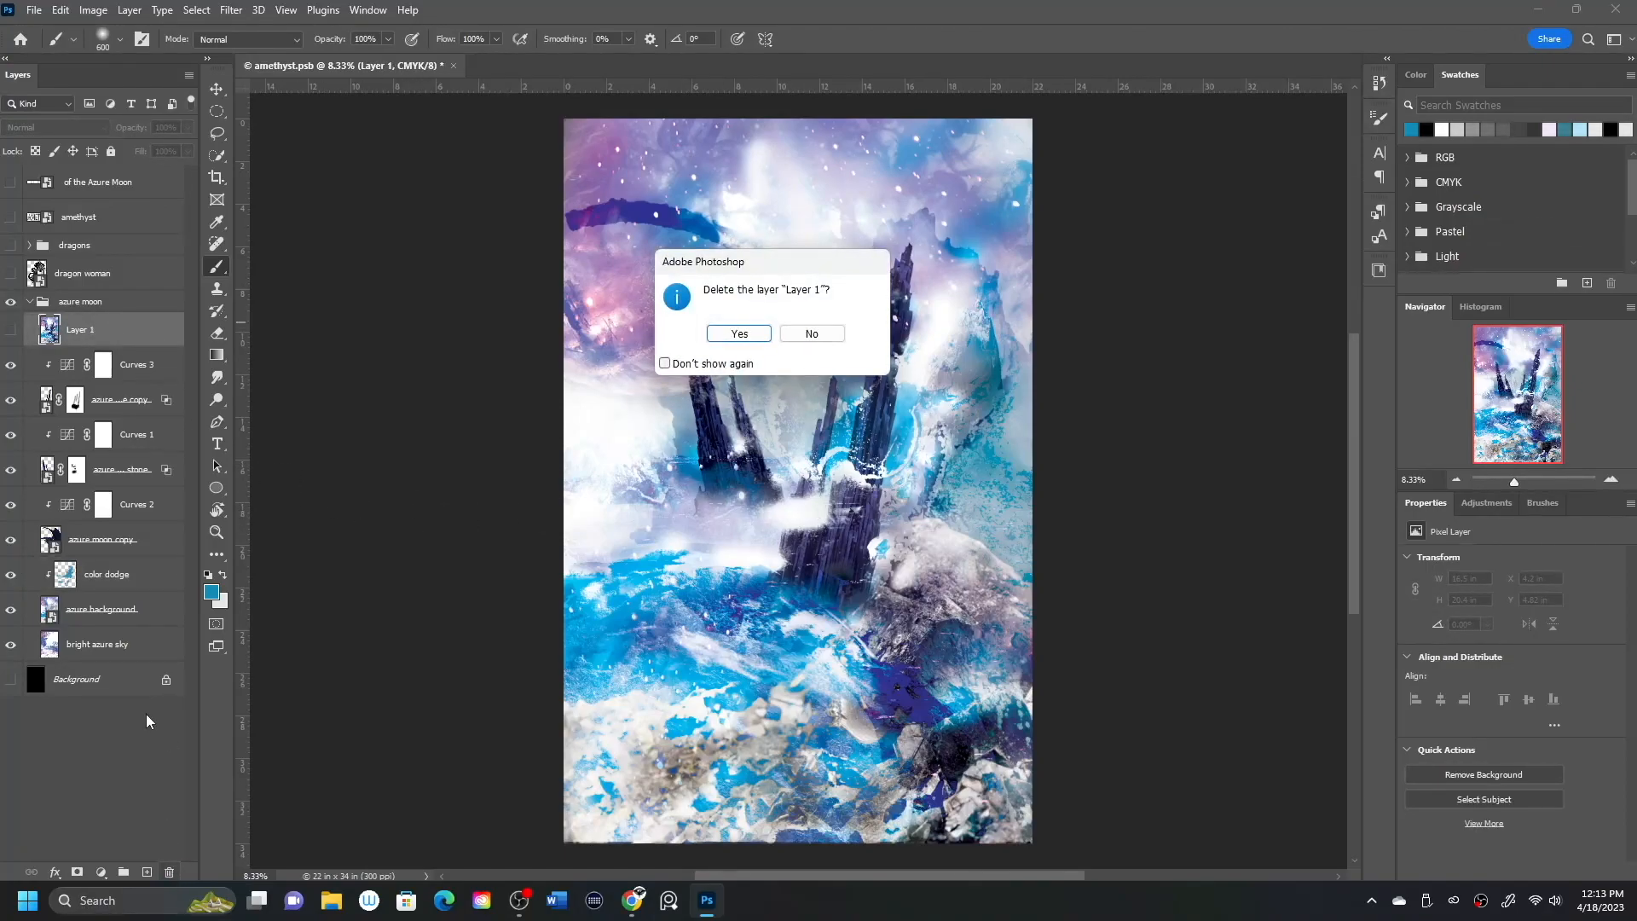
left_click(734, 333)
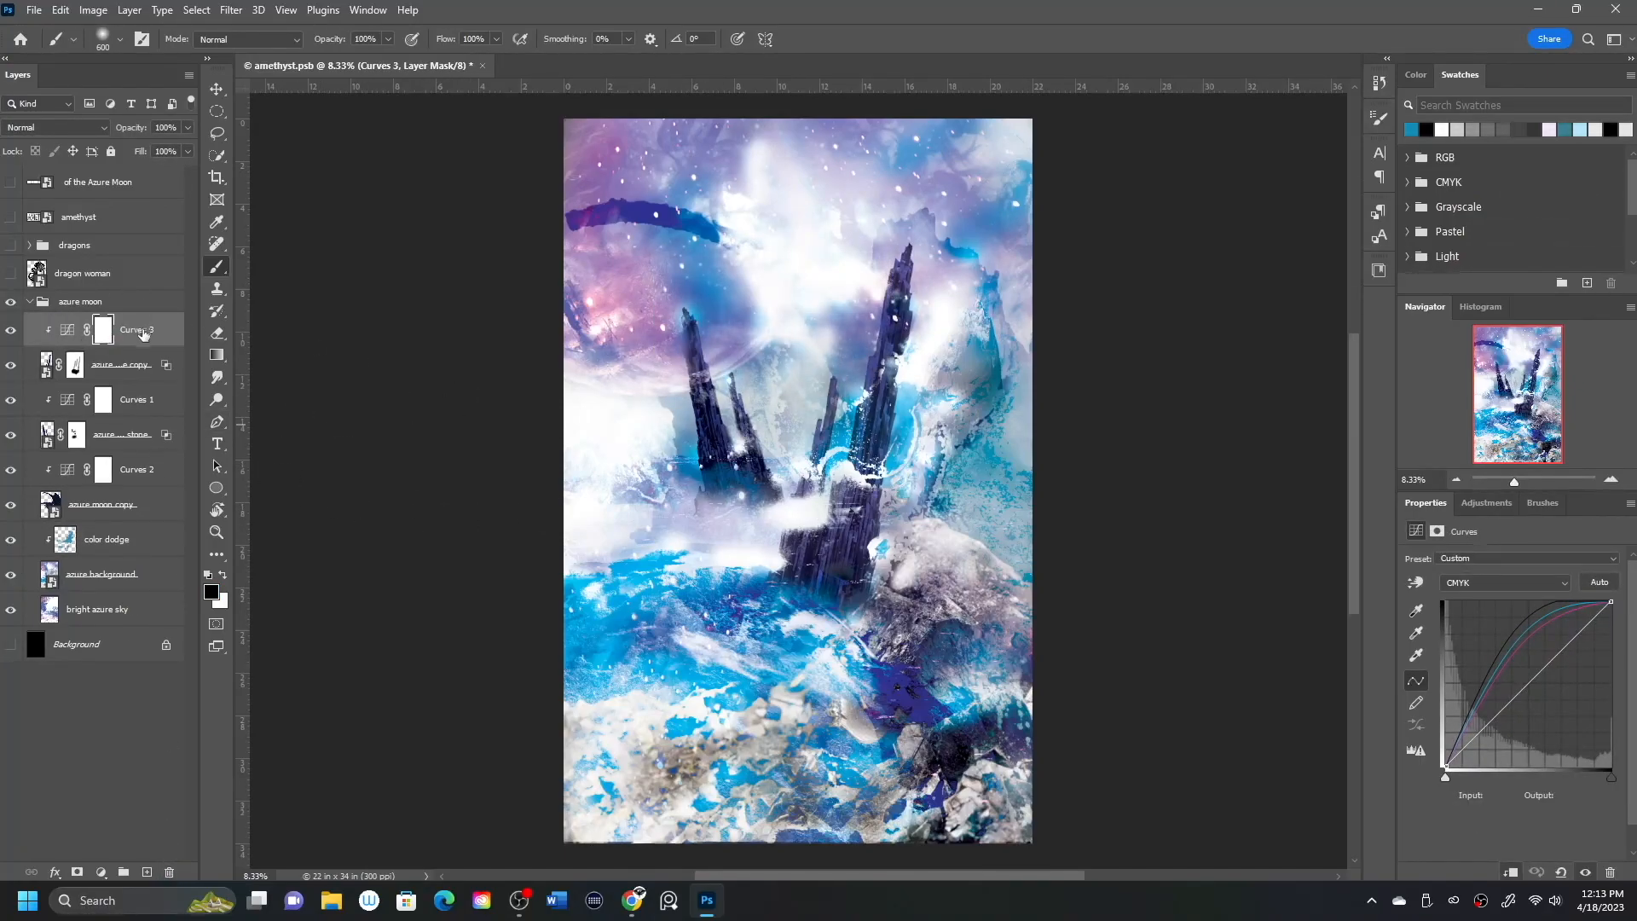
key("ctrl+z")
Move Layer 1 out above the azure moon group and collapse the group
left_click_drag(124, 322, 81, 295)
left_click(30, 336)
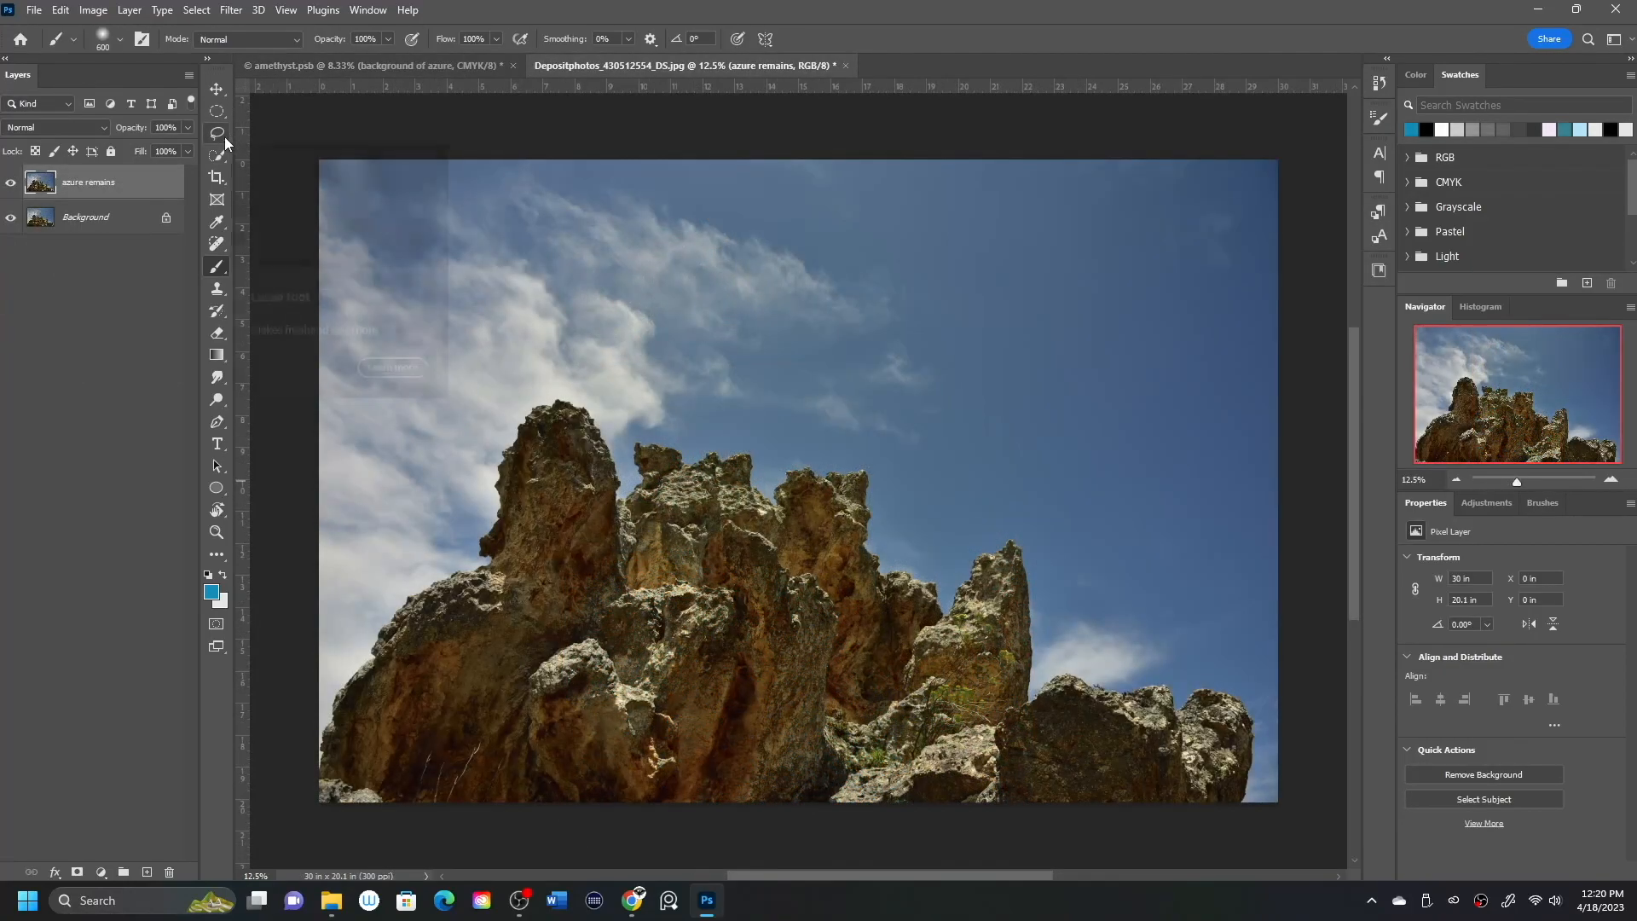
Select the whole rock formation on the azure remains layer with a freehand Lasso outline along its ridge
left_click(221, 135)
left_click_drag(320, 766, 350, 676)
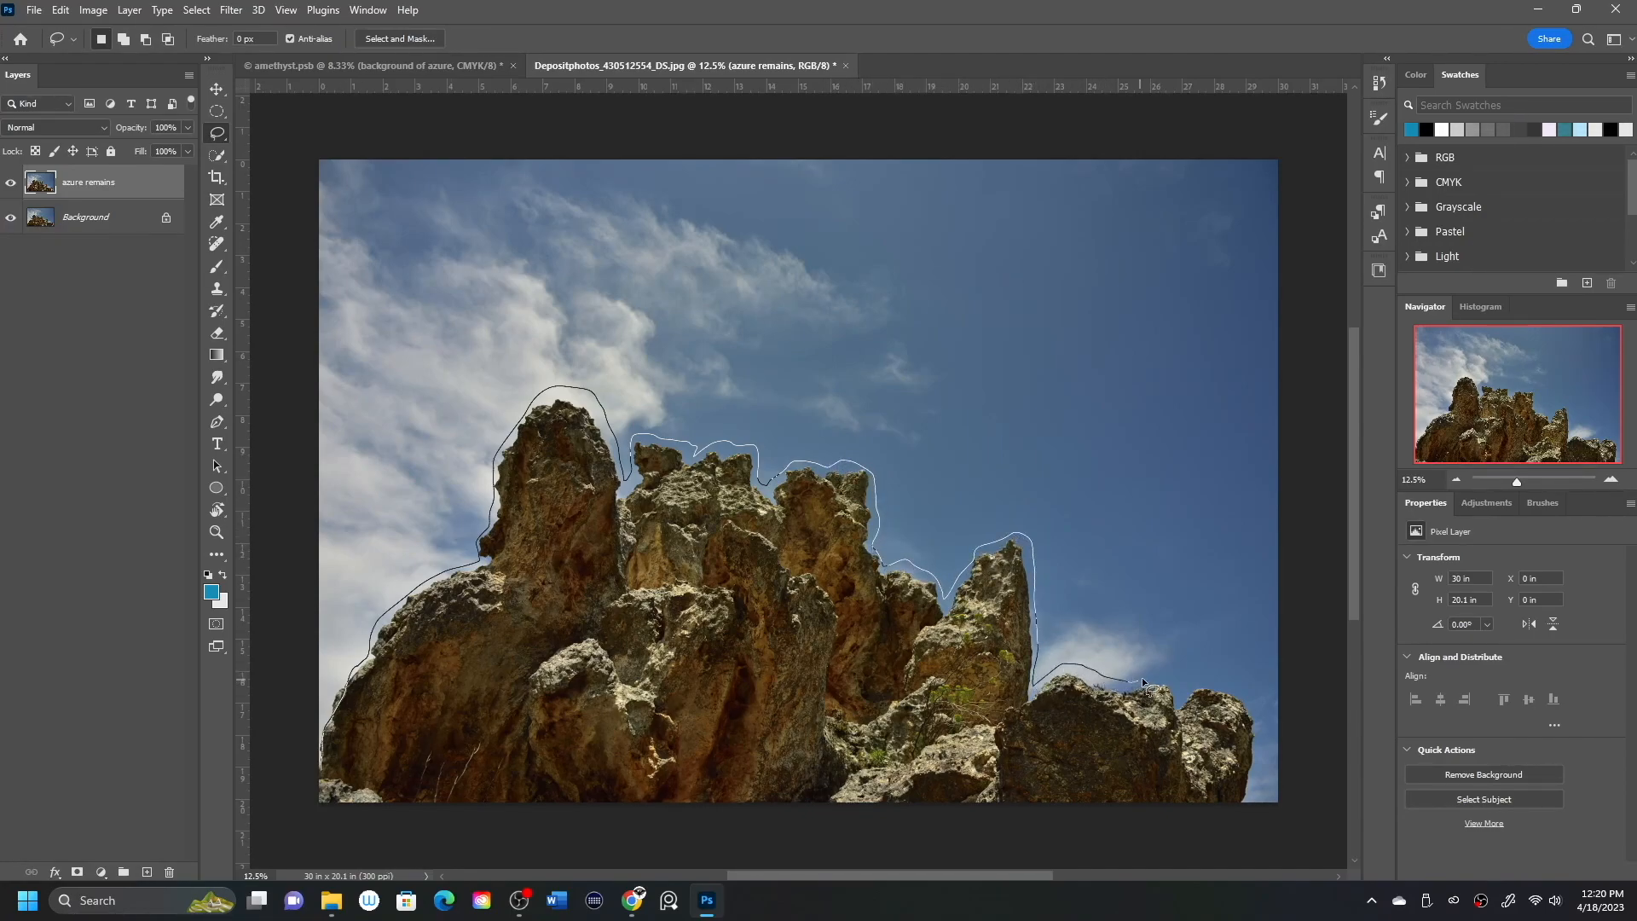
left_click_drag(1263, 749, 1246, 805)
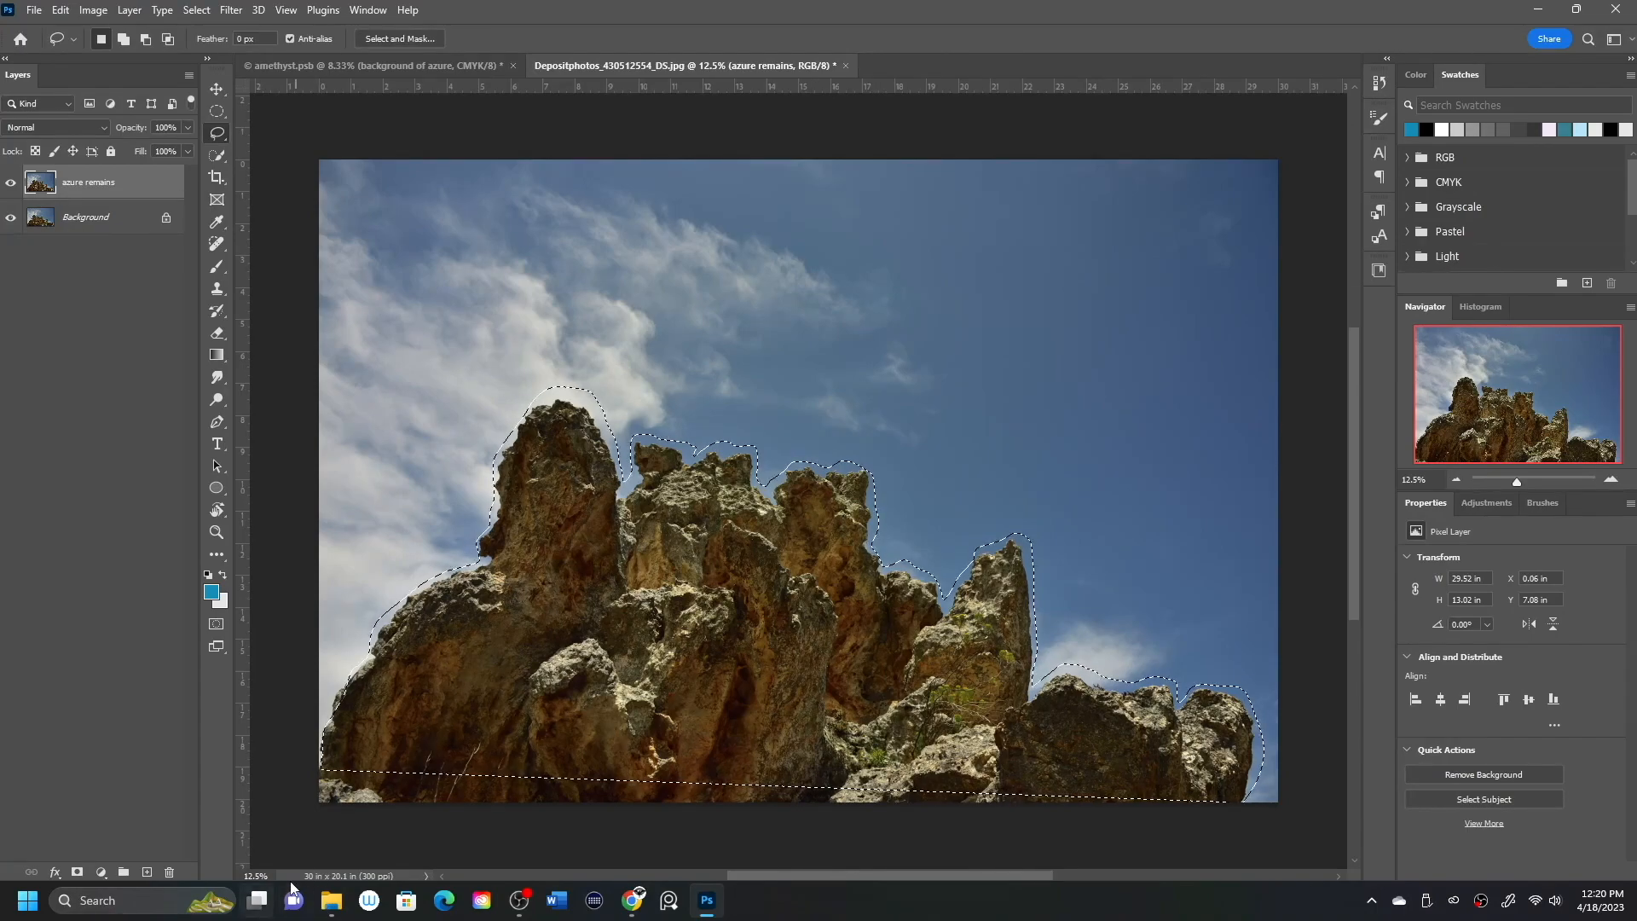
Refine the rock selection in Select and Mask, adding the missed lower-left edge and subtracting the sky fringe along the left side
left_click(397, 38)
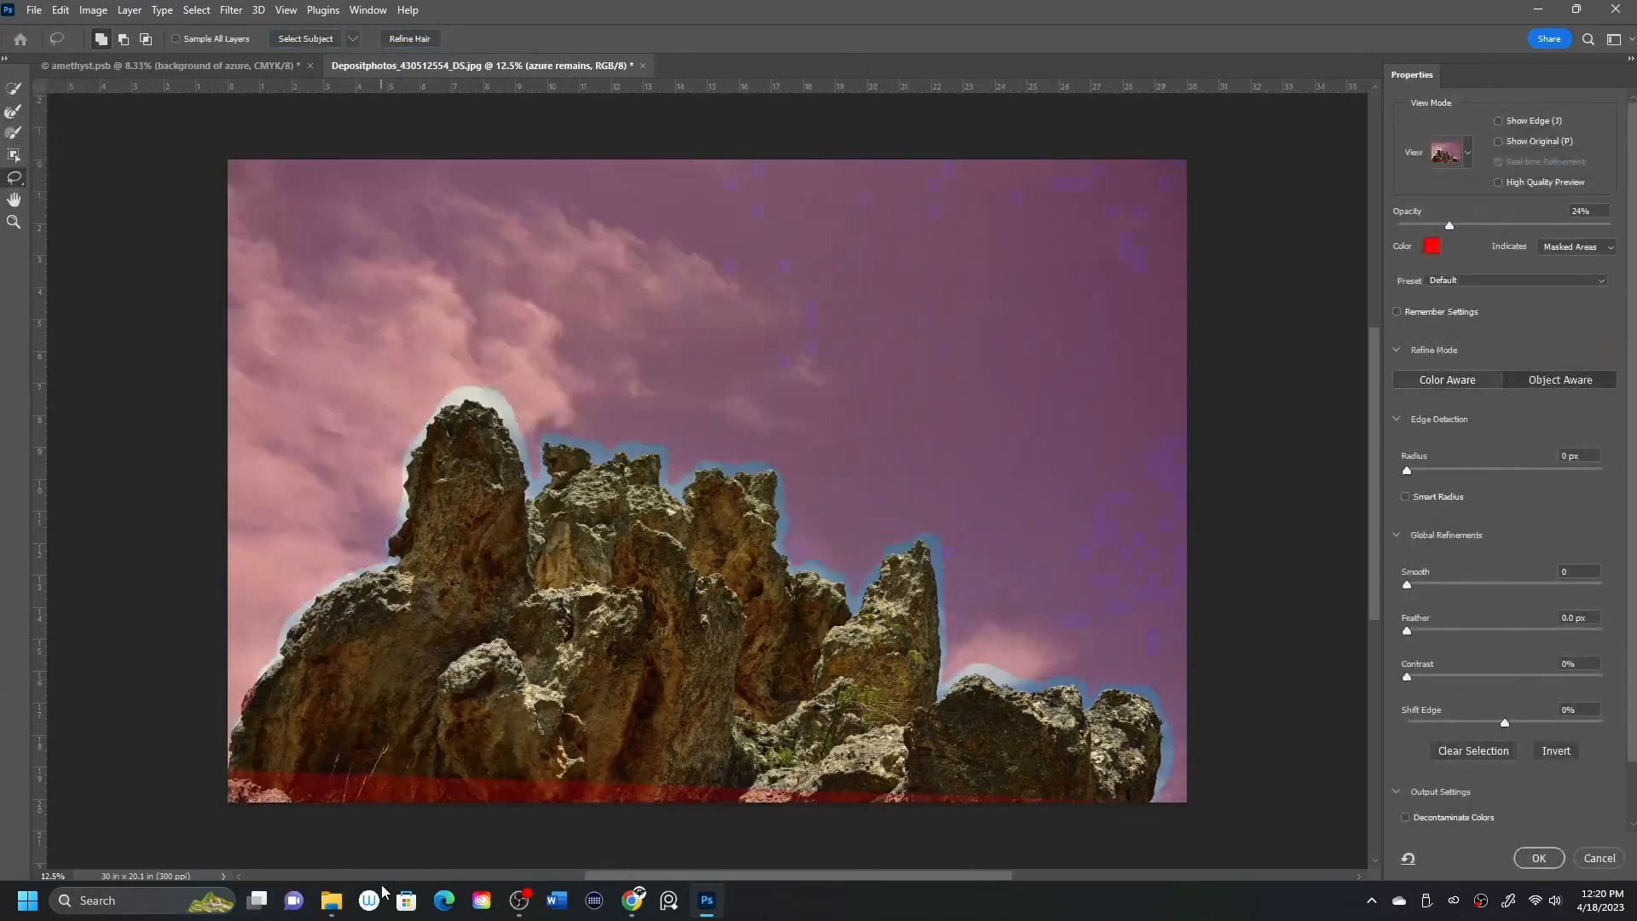
mouse_move(234, 760)
left_mouse_down()
mouse_move(400, 812)
mouse_move(1114, 817)
mouse_move(1146, 797)
mouse_move(388, 747)
mouse_move(224, 787)
left_mouse_up()
mouse_move(244, 694)
left_mouse_down()
mouse_move(262, 693)
mouse_move(254, 723)
left_mouse_up()
left_click(129, 36)
key("ctrl+plus")
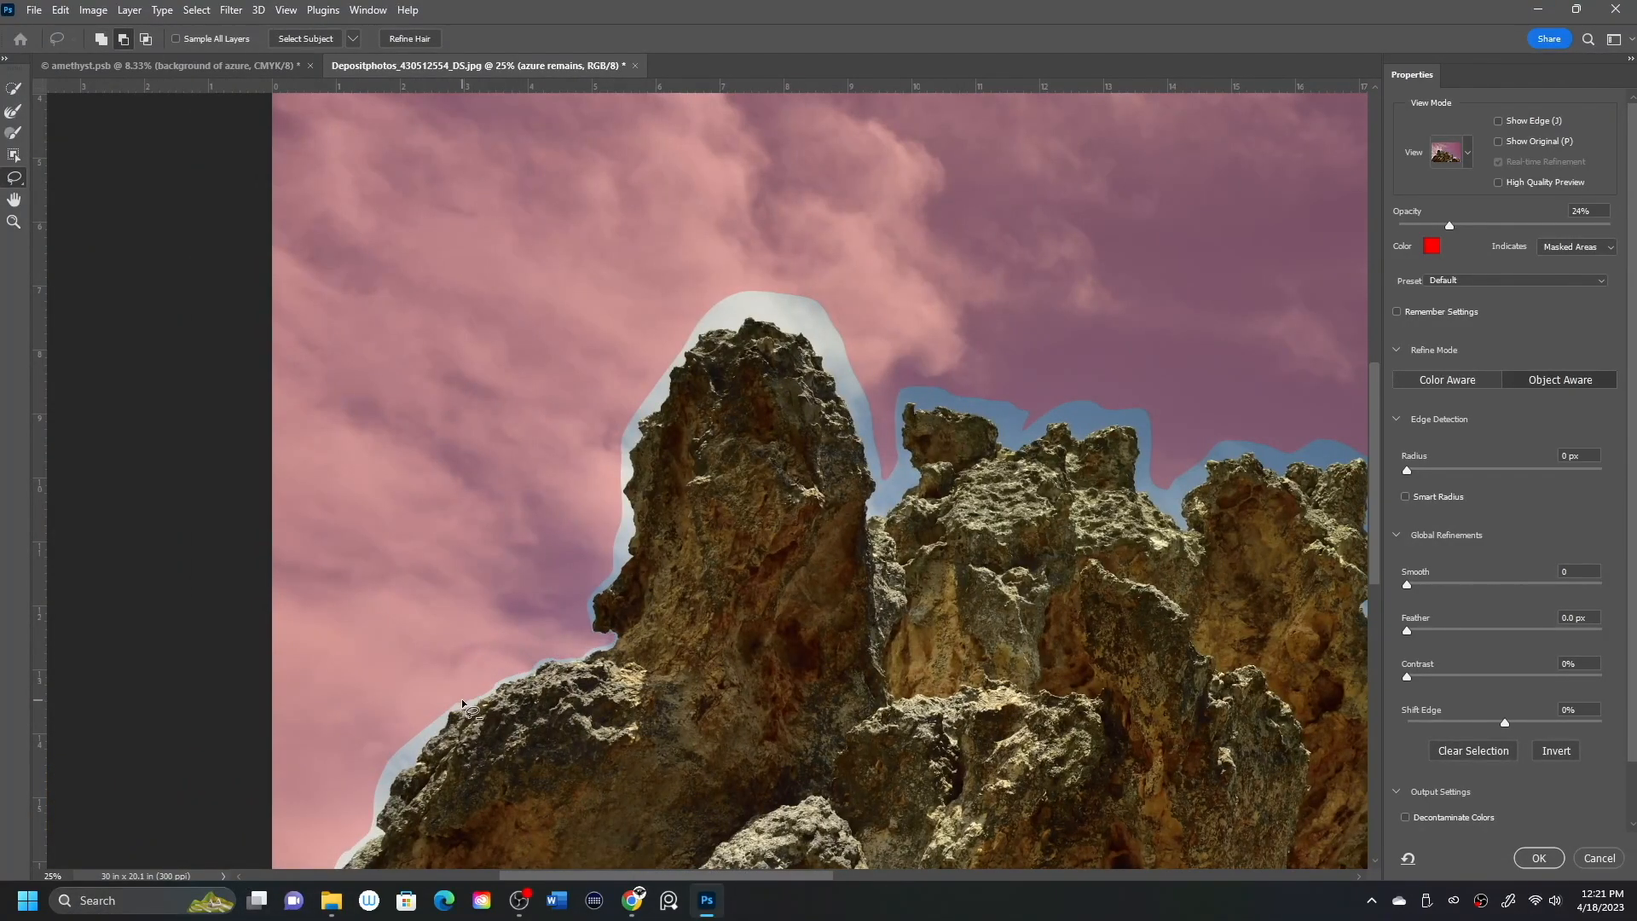
scroll(388, 784, "down", 2)
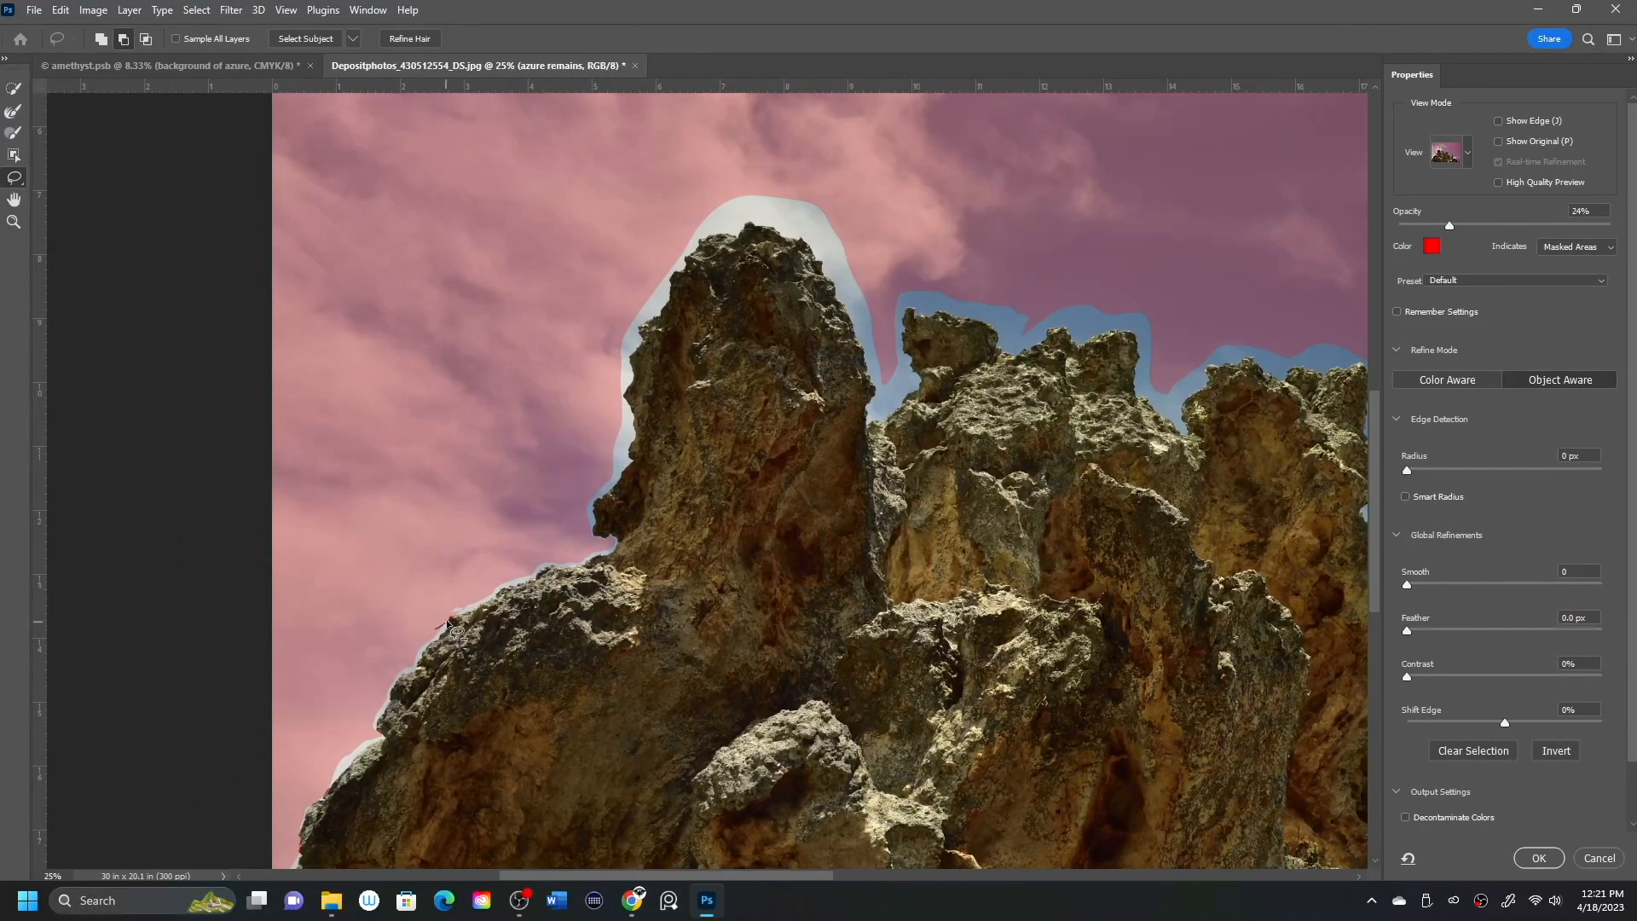
scroll(477, 608, "down", 3)
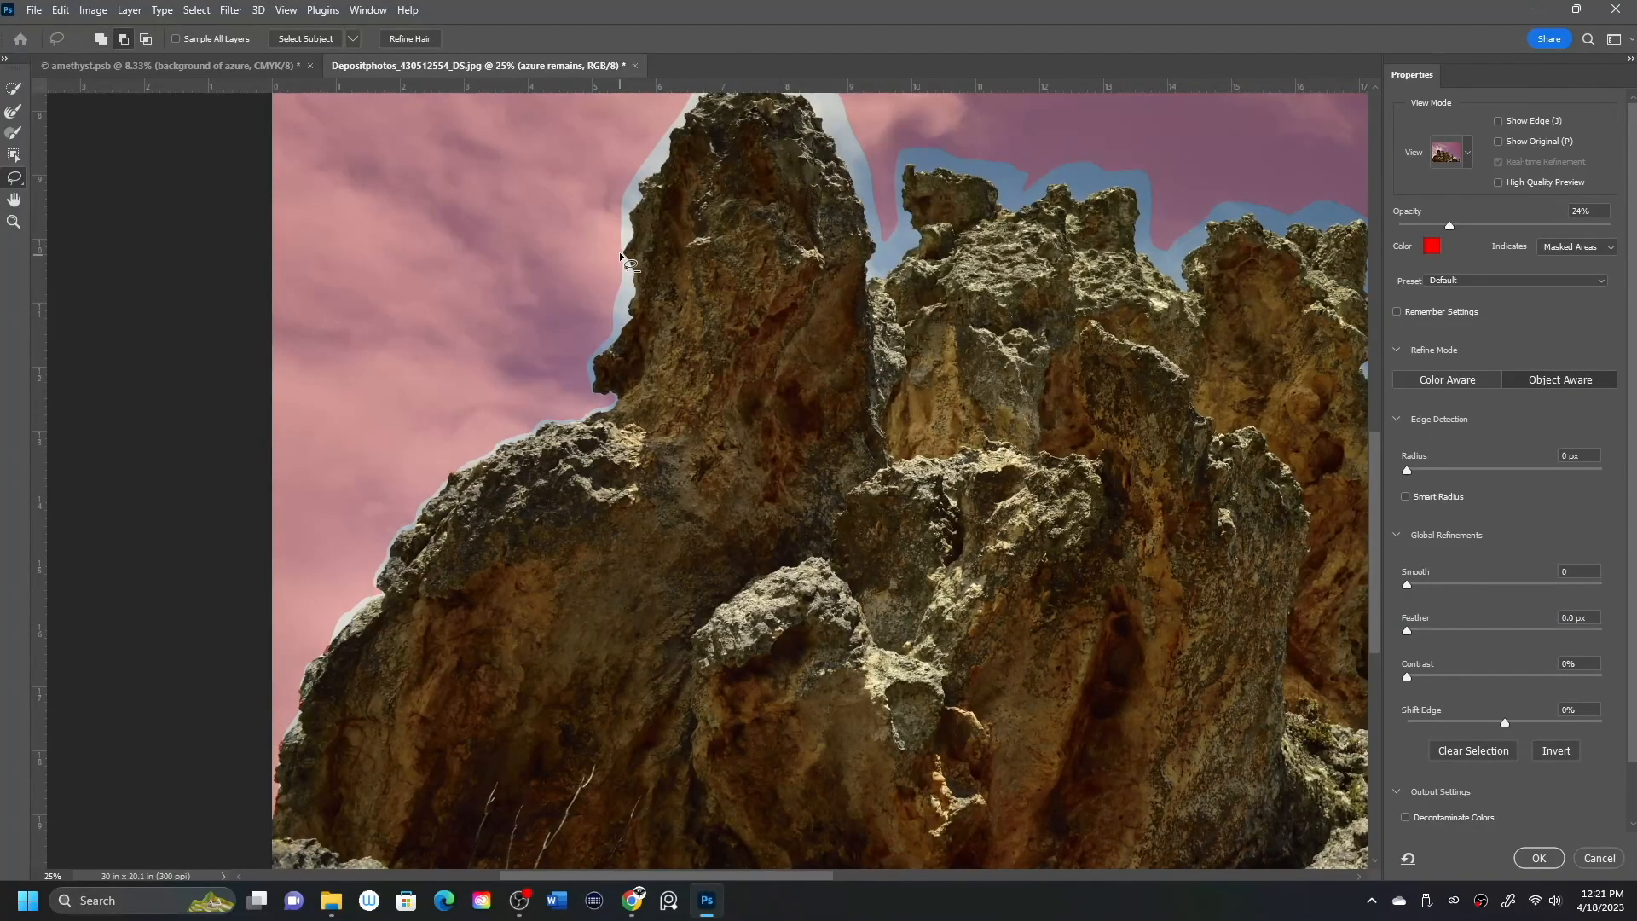
mouse_move(620, 254)
left_mouse_down()
mouse_move(626, 312)
mouse_move(588, 369)
left_mouse_up()
left_click_drag(676, 127, 623, 248)
left_click_drag(329, 643, 381, 595)
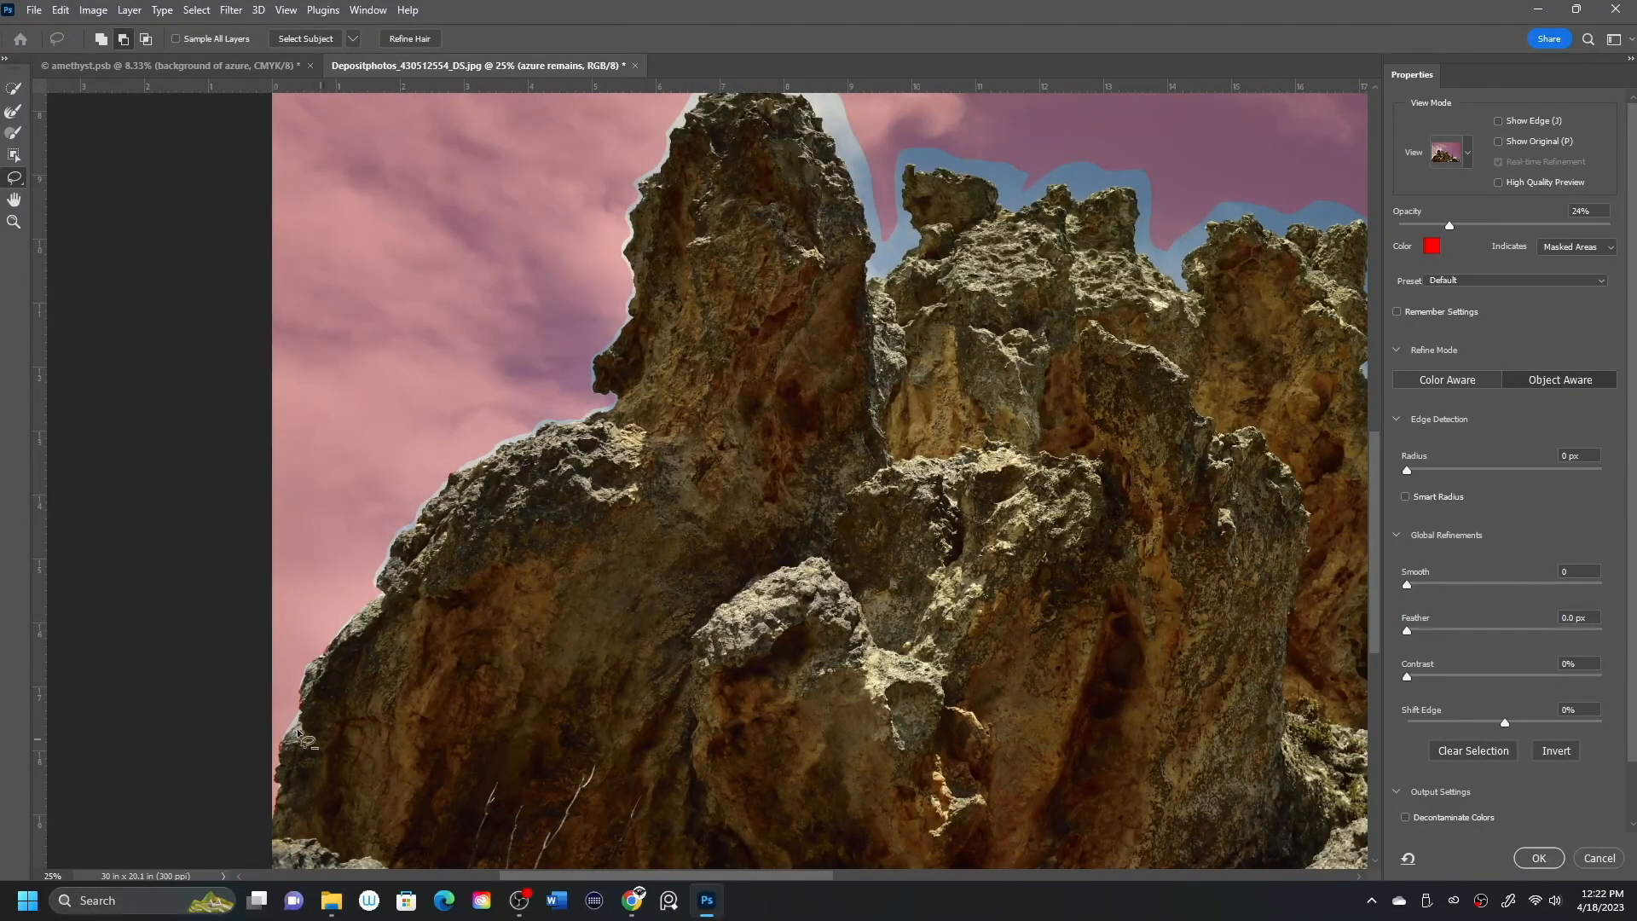
key("ctrl+minus")
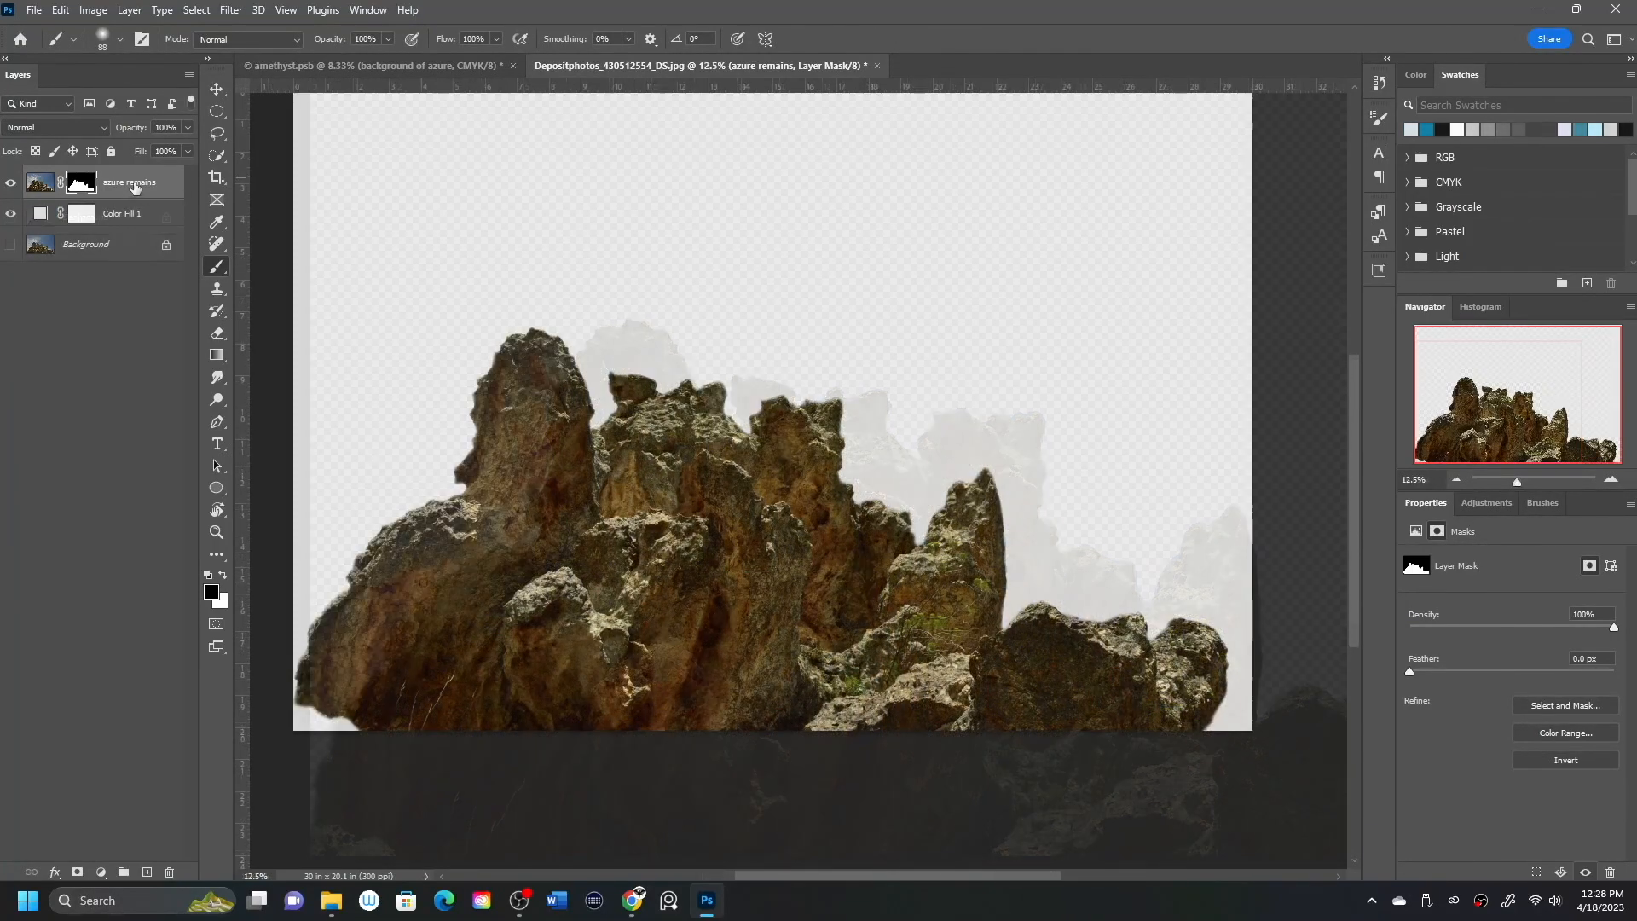
Copy the masked azure remains rocks into amethyst.psb and close the source photo
left_click_drag(140, 177, 802, 640)
left_click(669, 66)
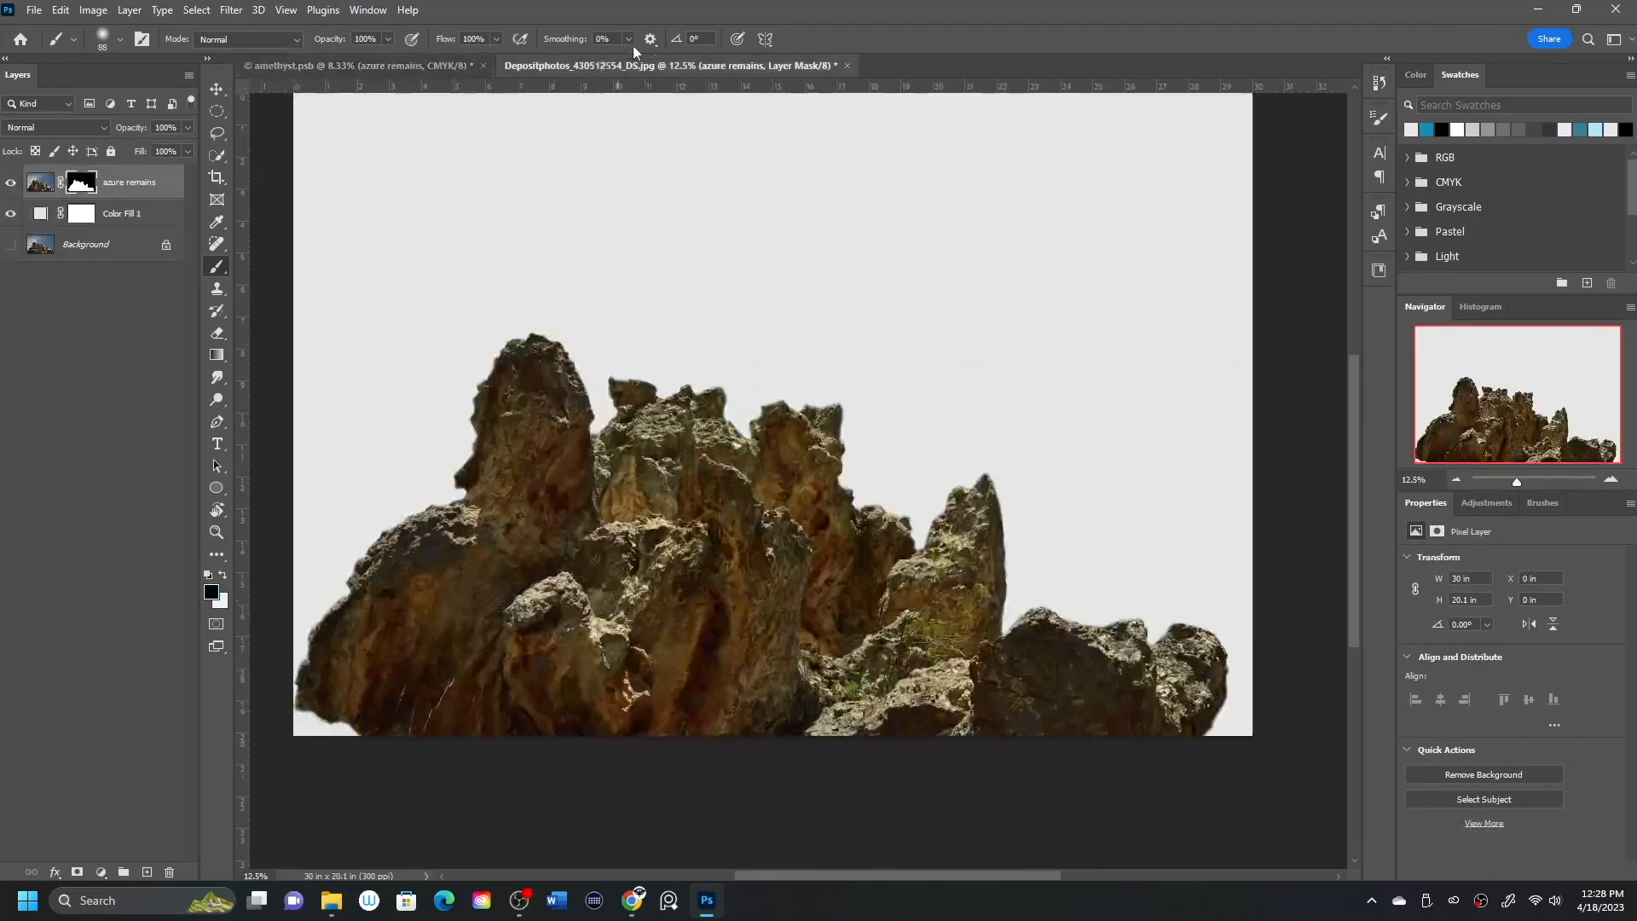
left_click(846, 65)
left_click(813, 331)
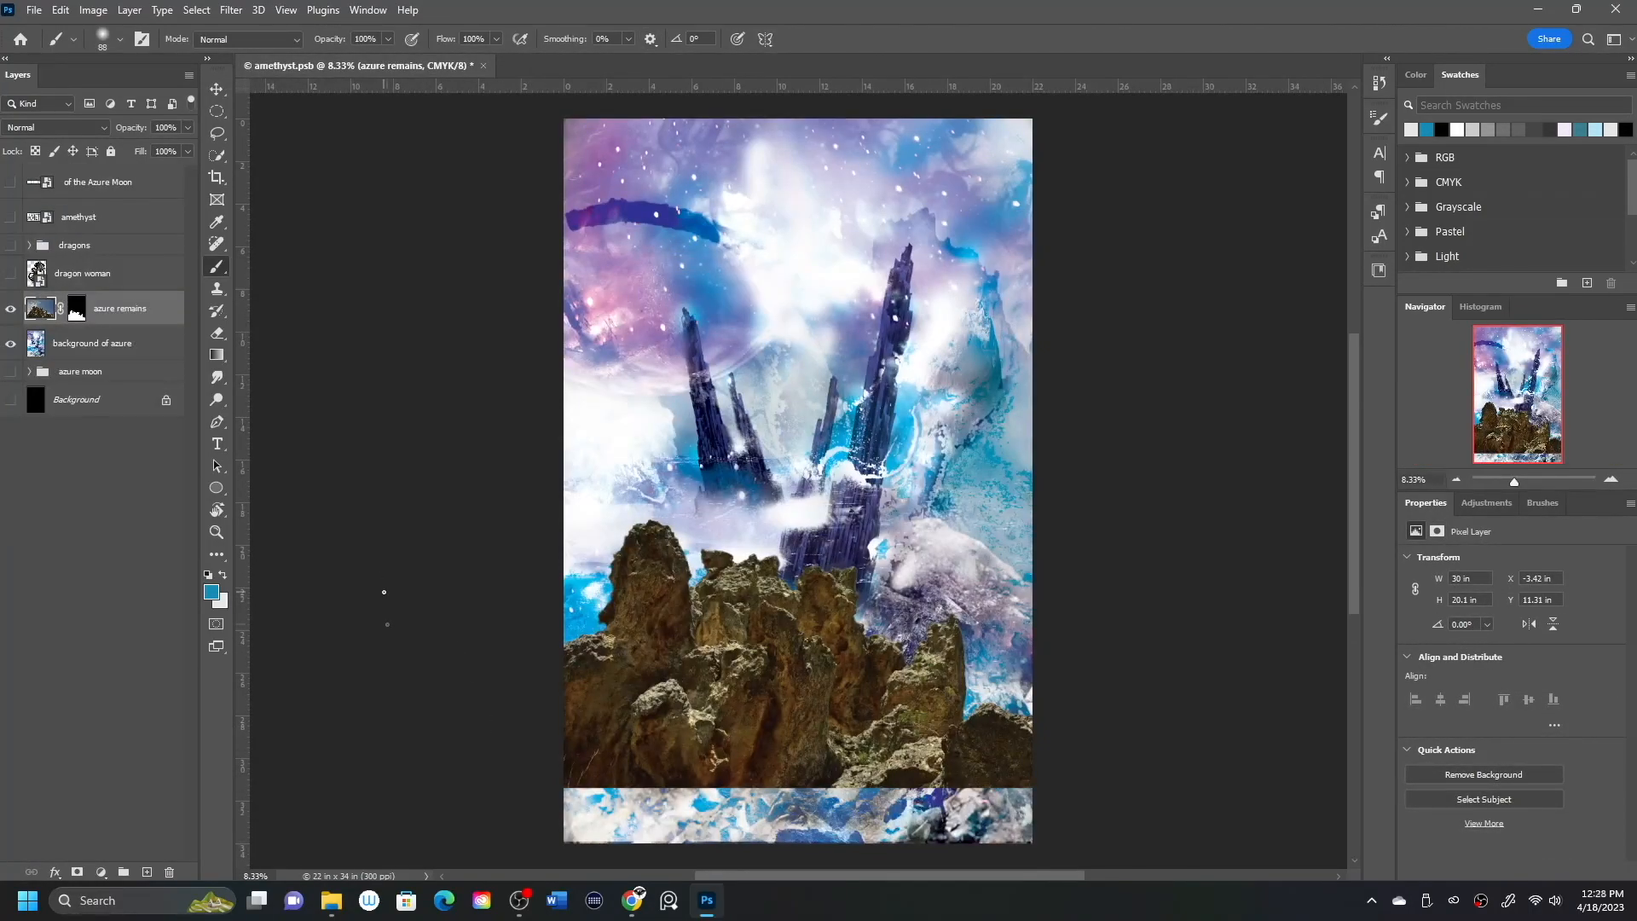
Move and resize the azure remains rocks so they fill the lower half of the poster
key("v")
left_click_drag(1087, 648, 1097, 705)
left_click_drag(819, 418, 819, 353)
left_click_drag(500, 599, 549, 598)
left_click_drag(990, 627, 990, 611)
left_click_drag(844, 827, 843, 827)
Warp the bottom edge and lower corners of the azure remains rocks to fit the poster's base, and apply the transformation
left_click(760, 38)
left_click_drag(550, 828, 570, 848)
left_click_drag(747, 828, 745, 842)
left_click_drag(930, 838, 934, 844)
left_click_drag(1140, 828, 1046, 863)
left_click_drag(571, 848, 580, 856)
left_click(840, 39)
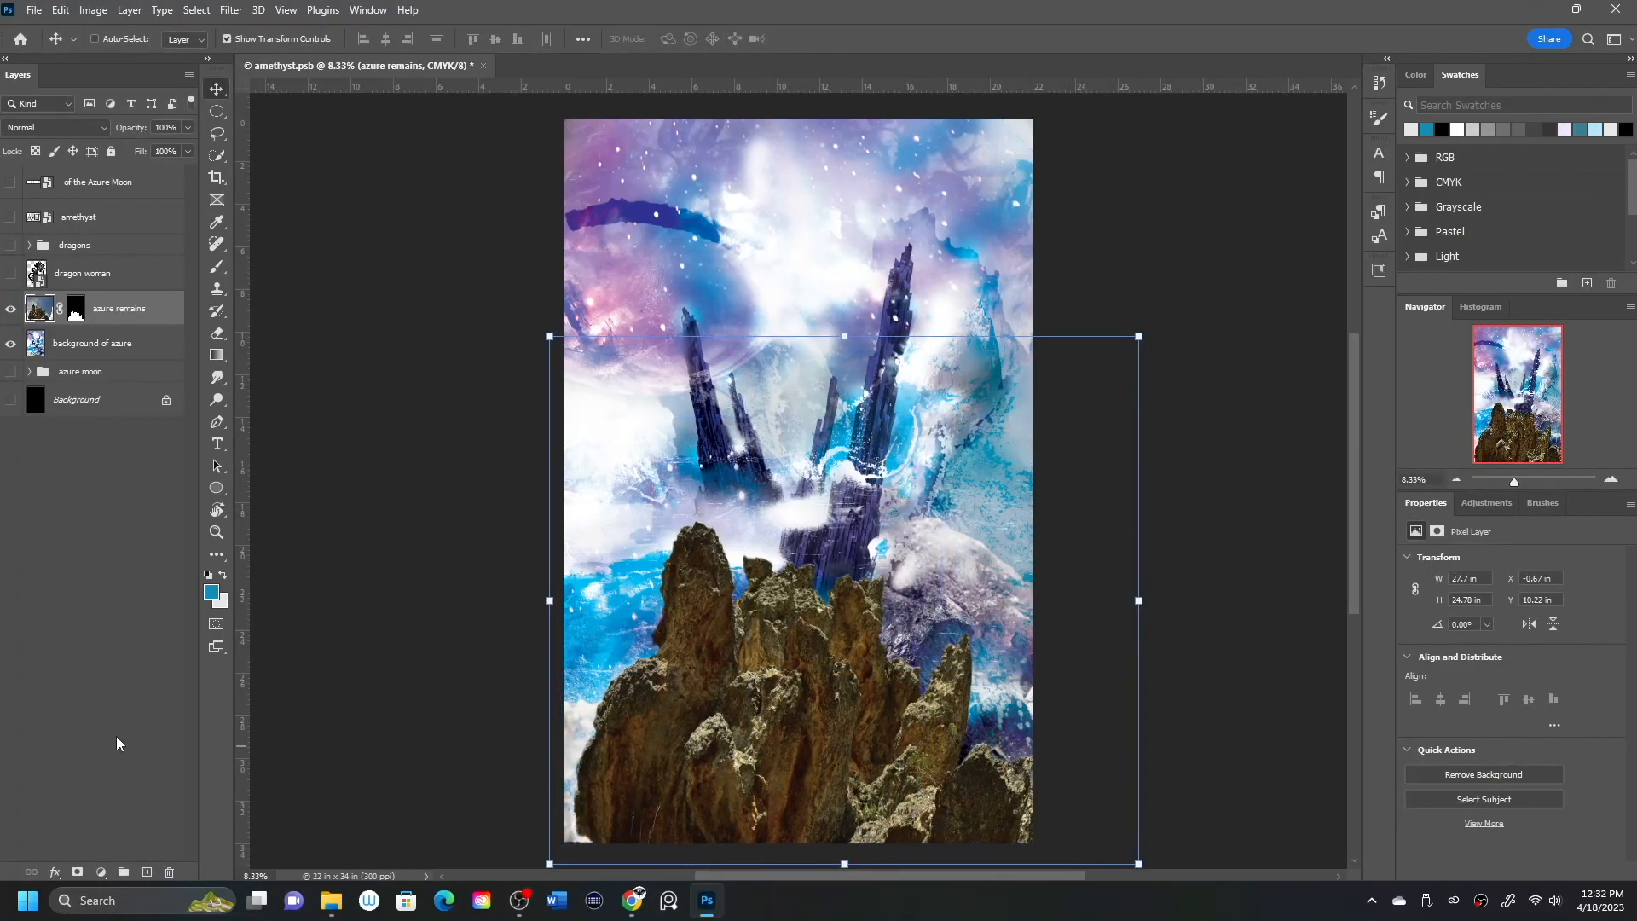
Show the dragon woman layer and lower the figure onto the rocks, and raise the azure remains rocks about 2 in
left_click(12, 274)
left_click(102, 273)
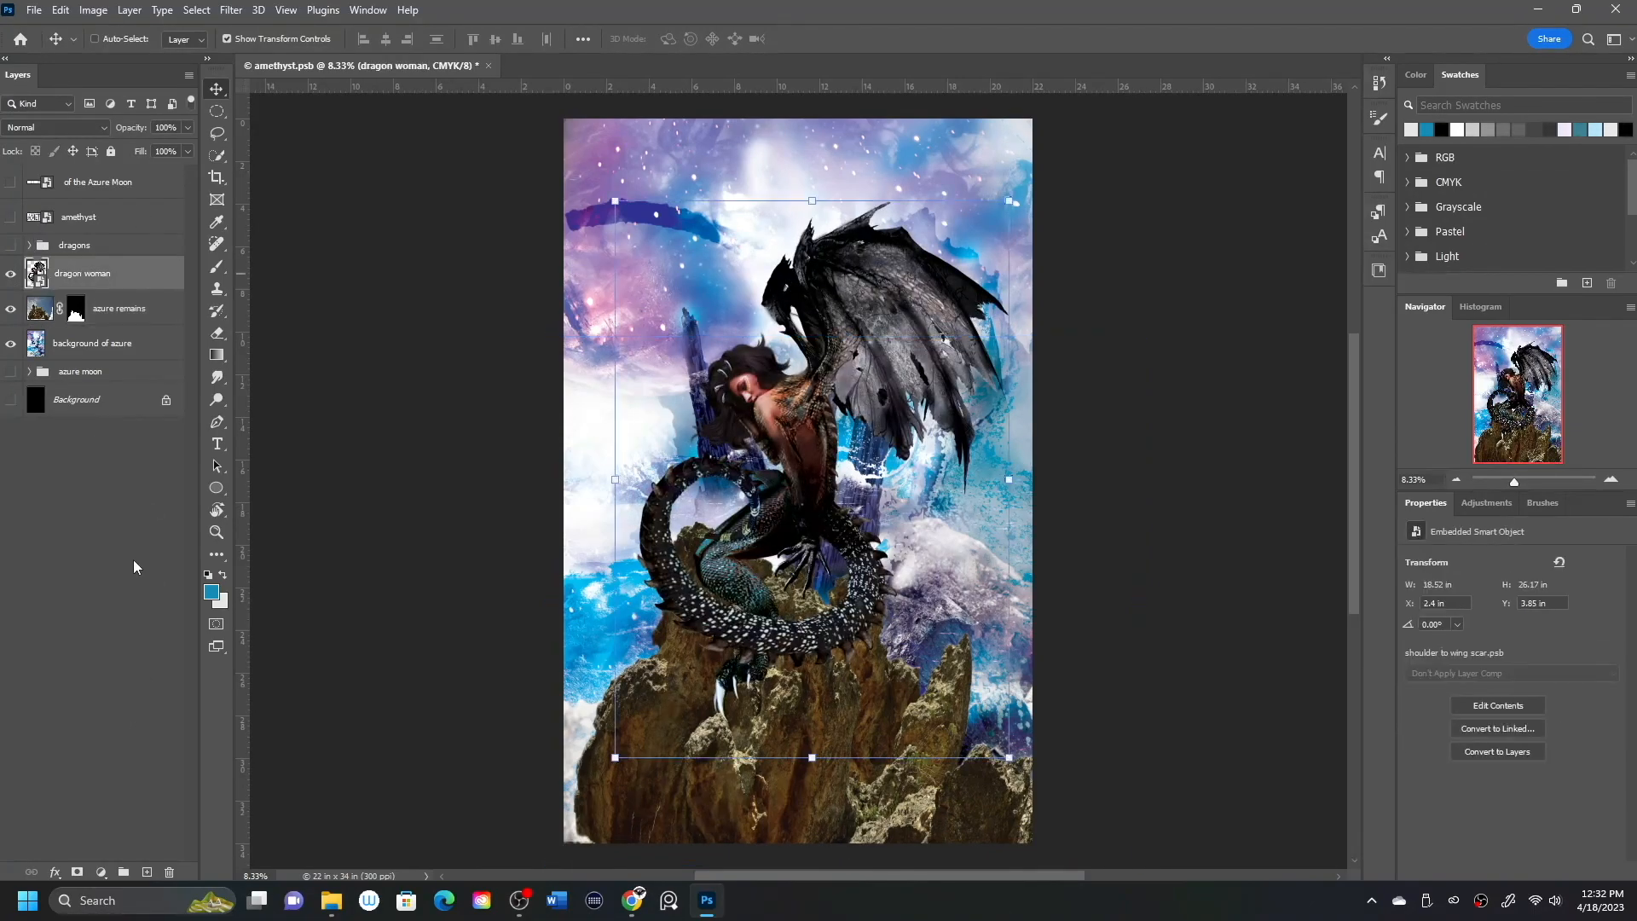
left_click_drag(907, 404, 909, 443)
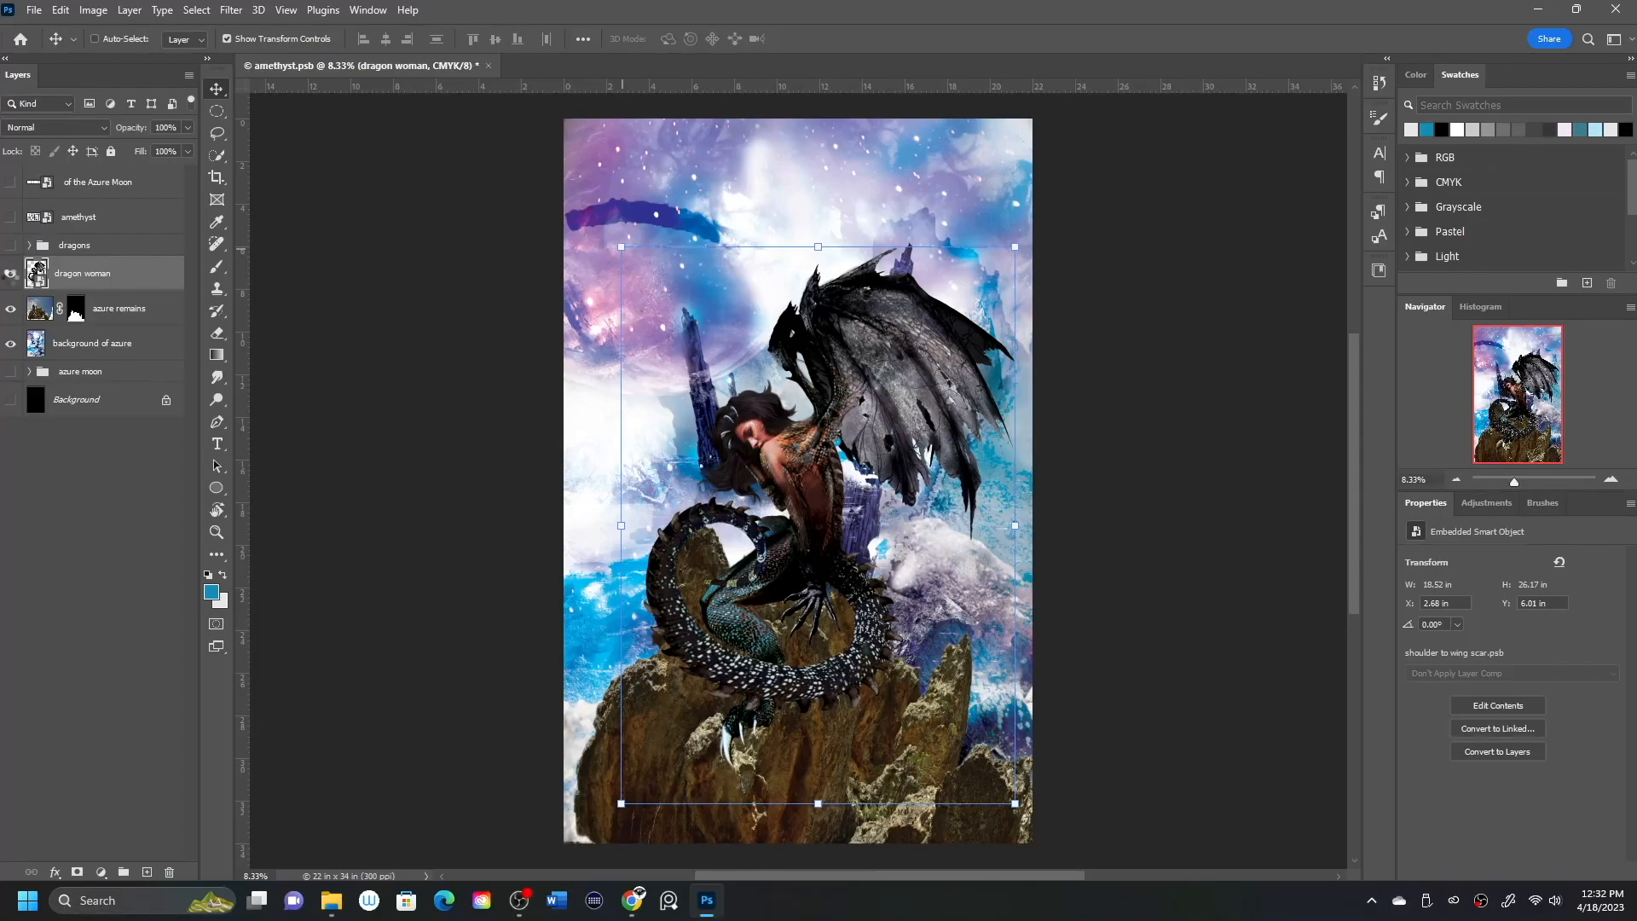
key("ctrl+t")
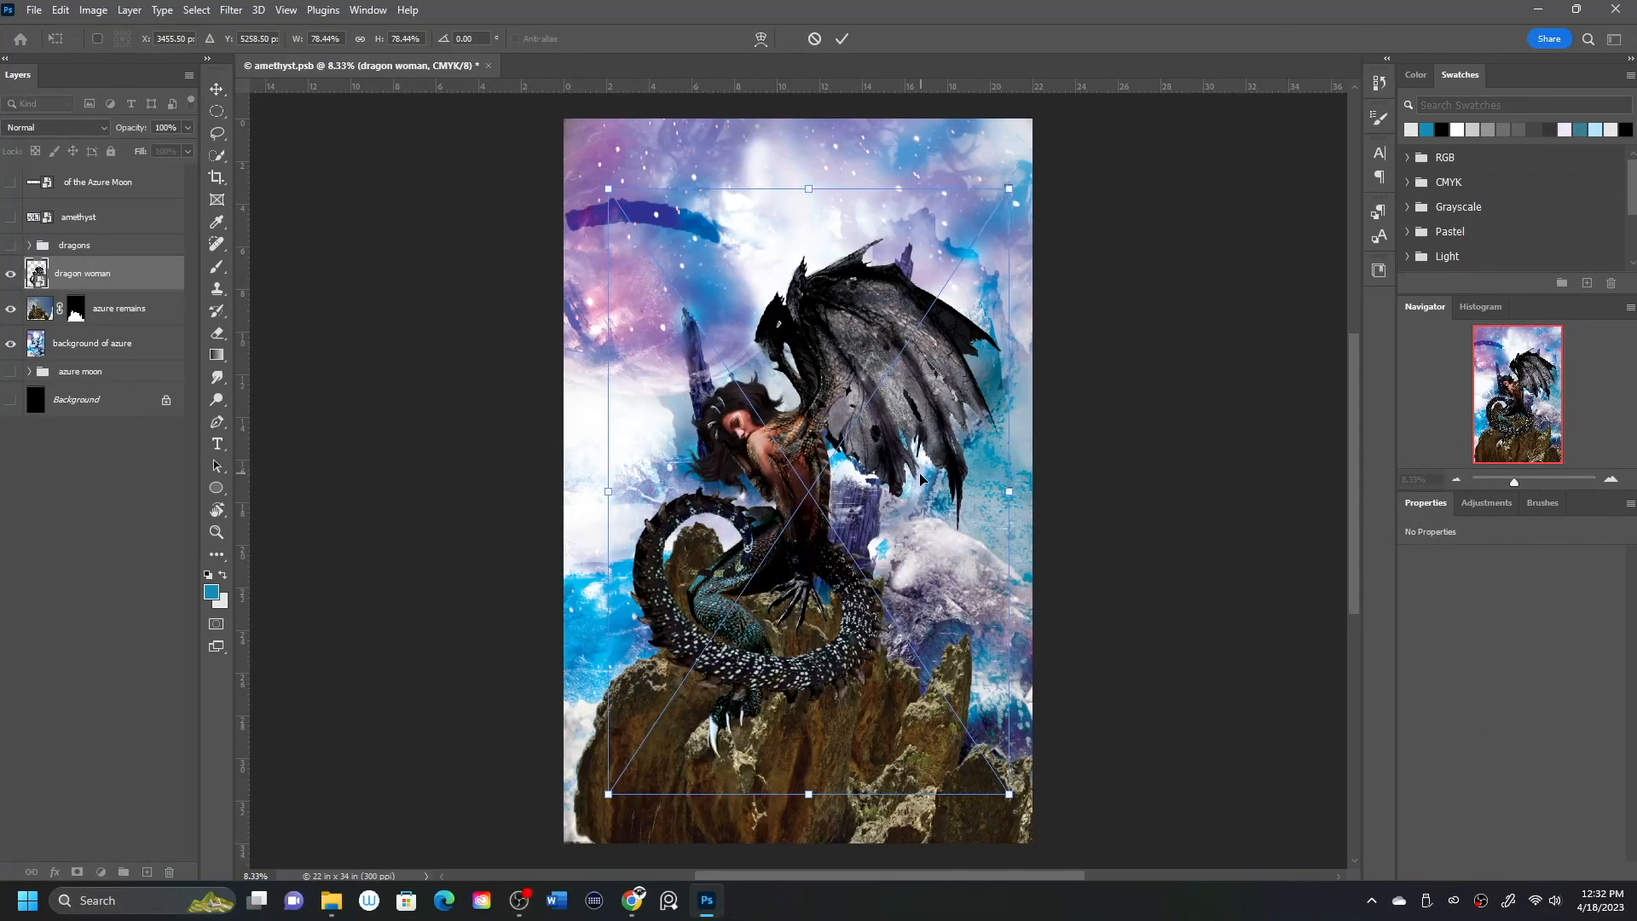
left_click_drag(934, 497, 933, 501)
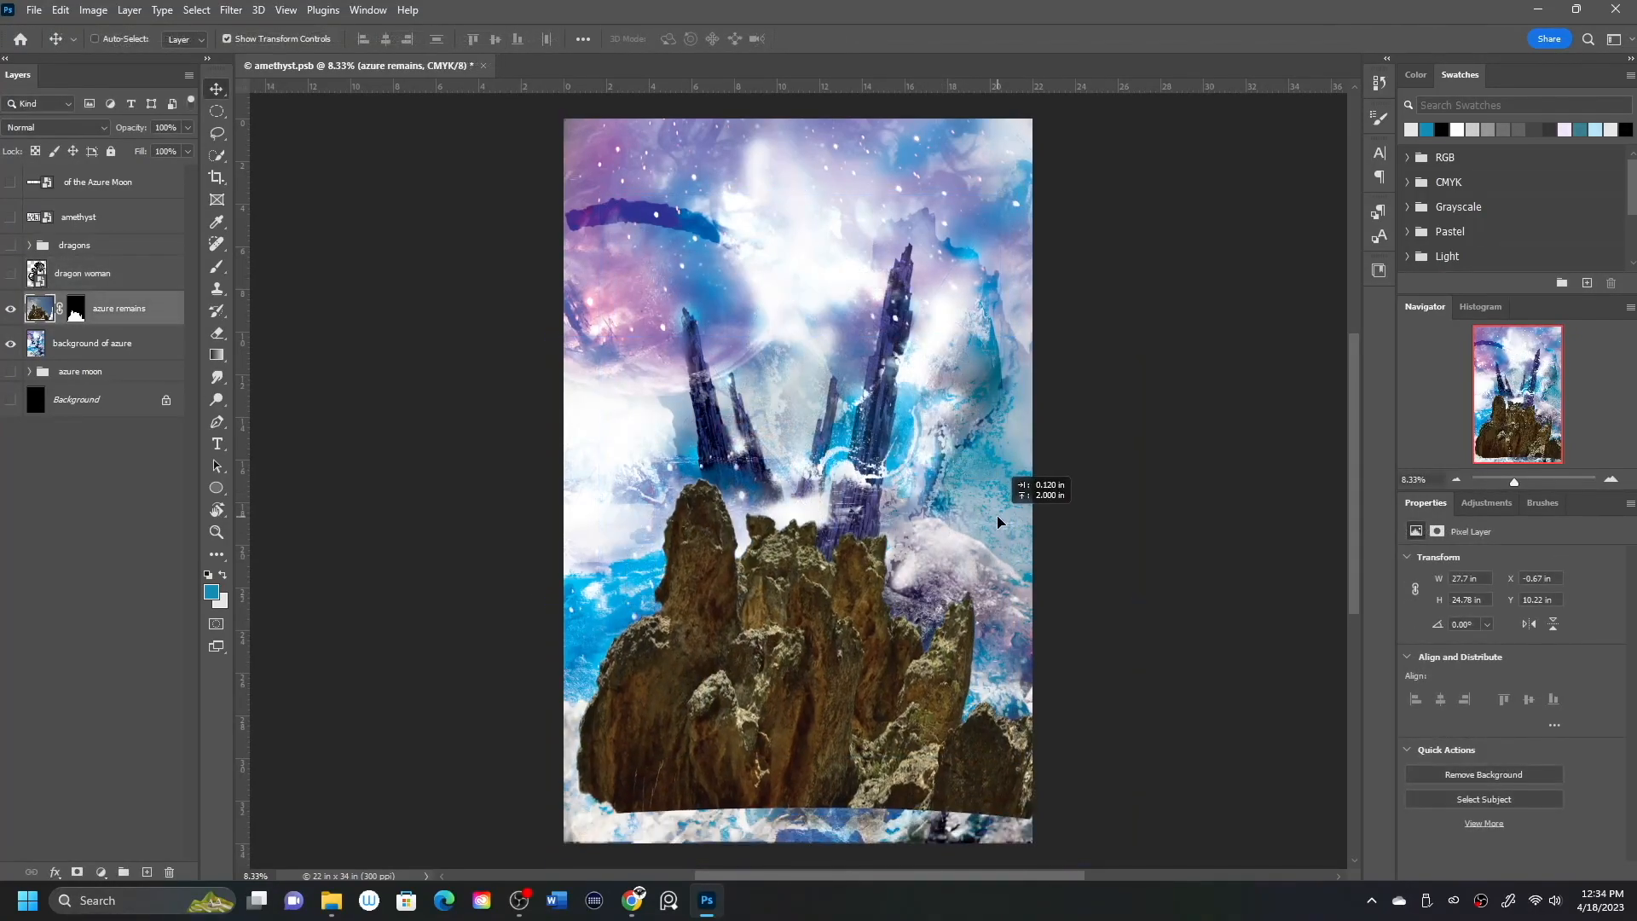
left_click_drag(996, 503, 999, 510)
Try filling the gap under the rocks with a flipped duplicate of azure remains placed behind the original, and delete the duplicate
left_click_drag(146, 302, 146, 871)
left_click_drag(1156, 264, 556, 850)
left_click_drag(1030, 452, 962, 766)
left_click_drag(1066, 564, 1079, 578)
left_click_drag(1017, 659, 1014, 788)
left_click_drag(126, 315, 134, 348)
left_click_drag(1357, 507, 1359, 563)
left_click_drag(977, 719, 938, 691)
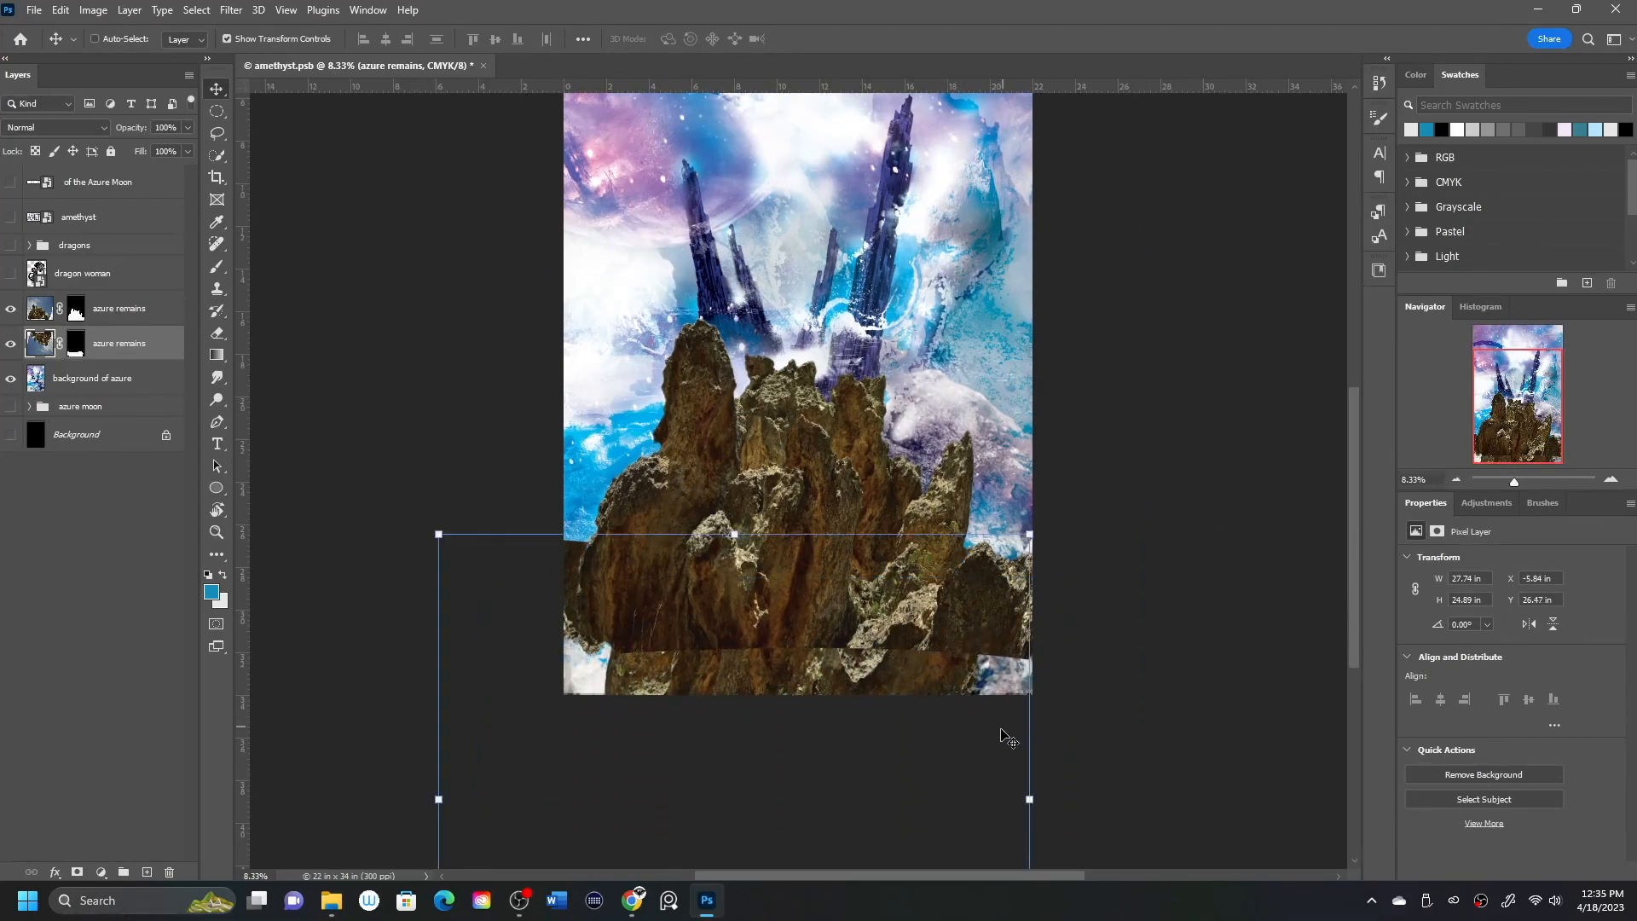
left_click_drag(83, 344, 84, 295)
key("Delete")
Enlarge the brush and paint black on the azure remains mask to hide the low rocks at the right edge
left_click(76, 309)
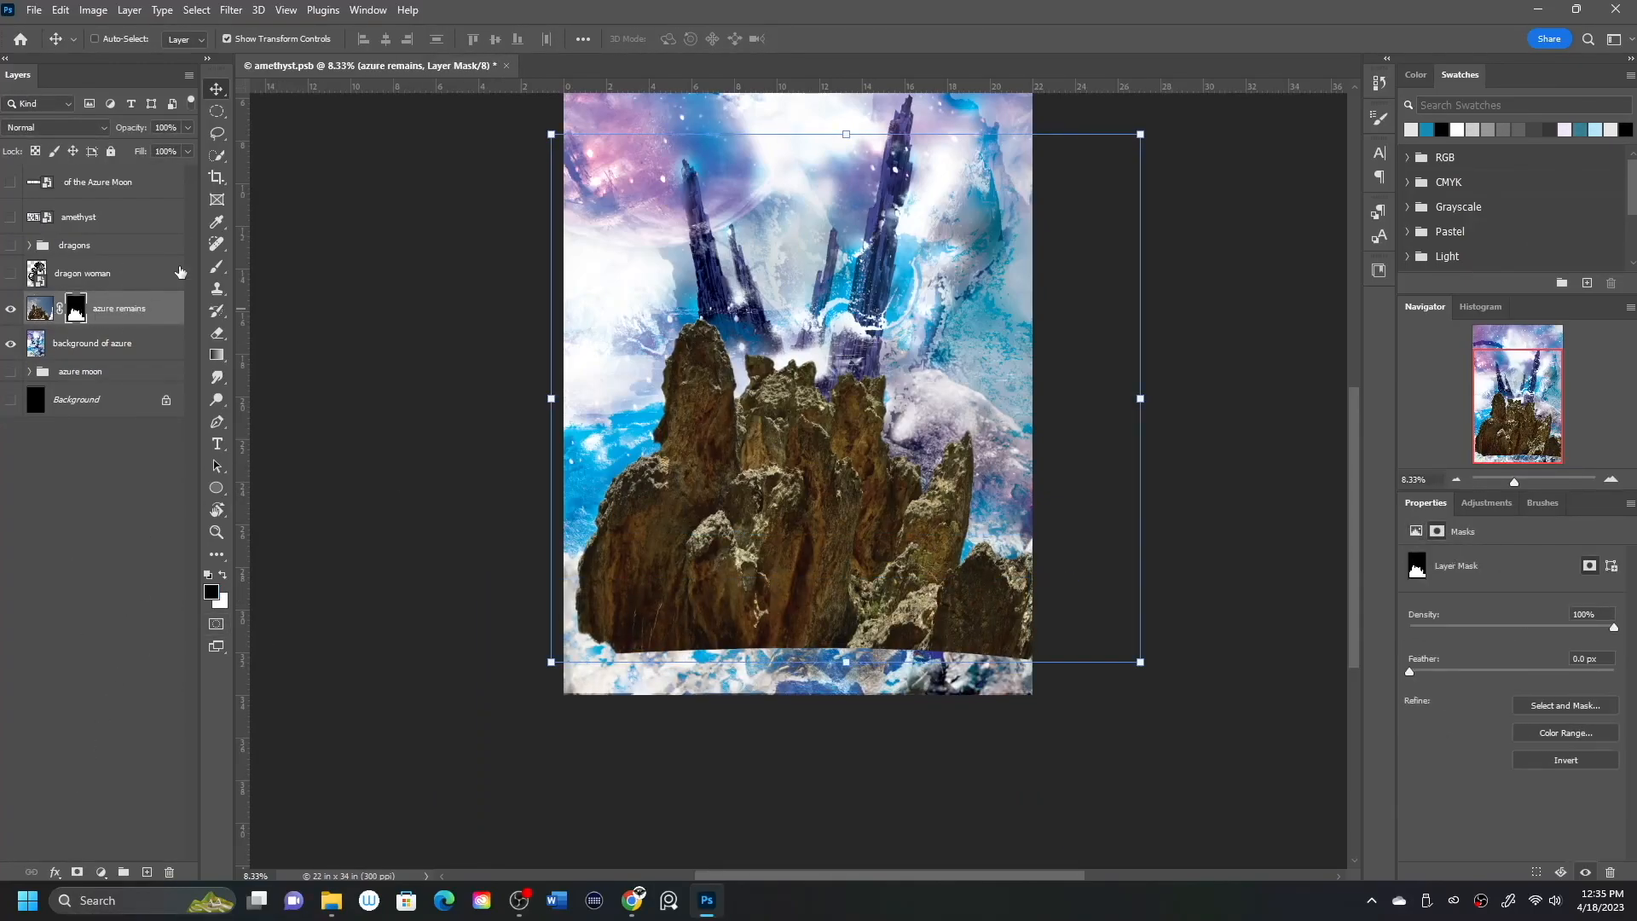
key("b")
key("bracketright")
key("bracketright")
key("bracketright")
key("bracketright")
key("bracketright")
key("bracketright")
key("bracketright")
key("bracketright")
key("bracketright")
mouse_move(999, 553)
left_mouse_down()
mouse_move(972, 574)
mouse_move(1016, 689)
mouse_move(966, 644)
mouse_move(988, 656)
left_mouse_up()
Warp the lower-left corner of the azure remains rocks inward and apply the transformation
key("ctrl+t")
left_click(760, 39)
left_click_drag(551, 661, 581, 680)
left_click(841, 38)
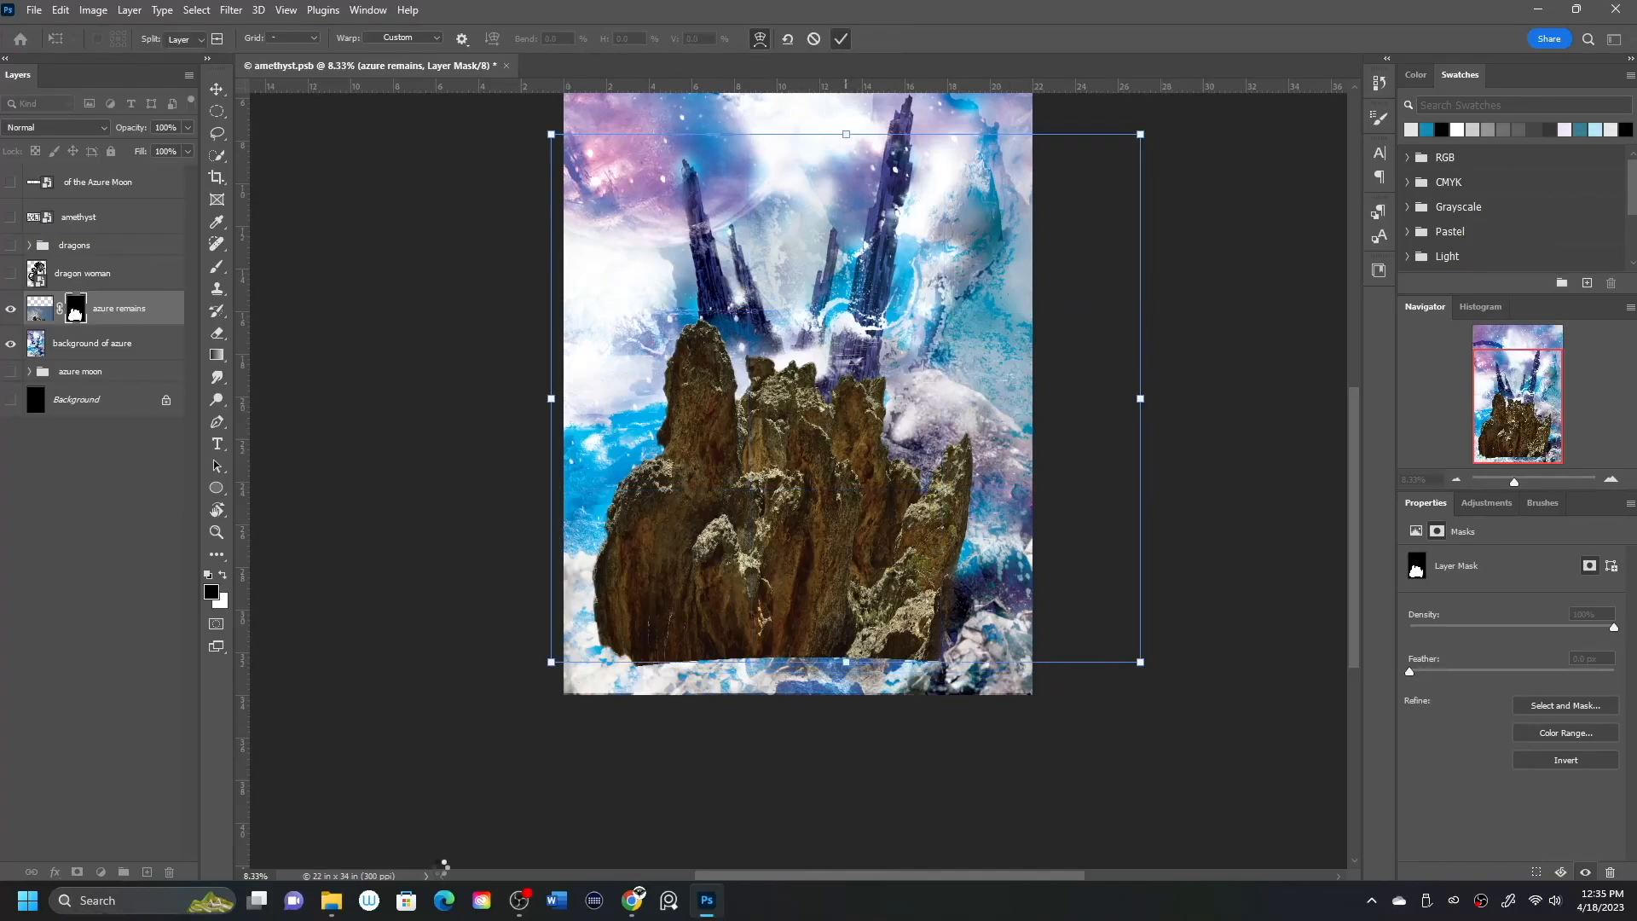
Convert the azure remains layer to a smart object and open its contents for editing
left_click(105, 529)
left_click(130, 307)
right_click(152, 307)
left_click(238, 395)
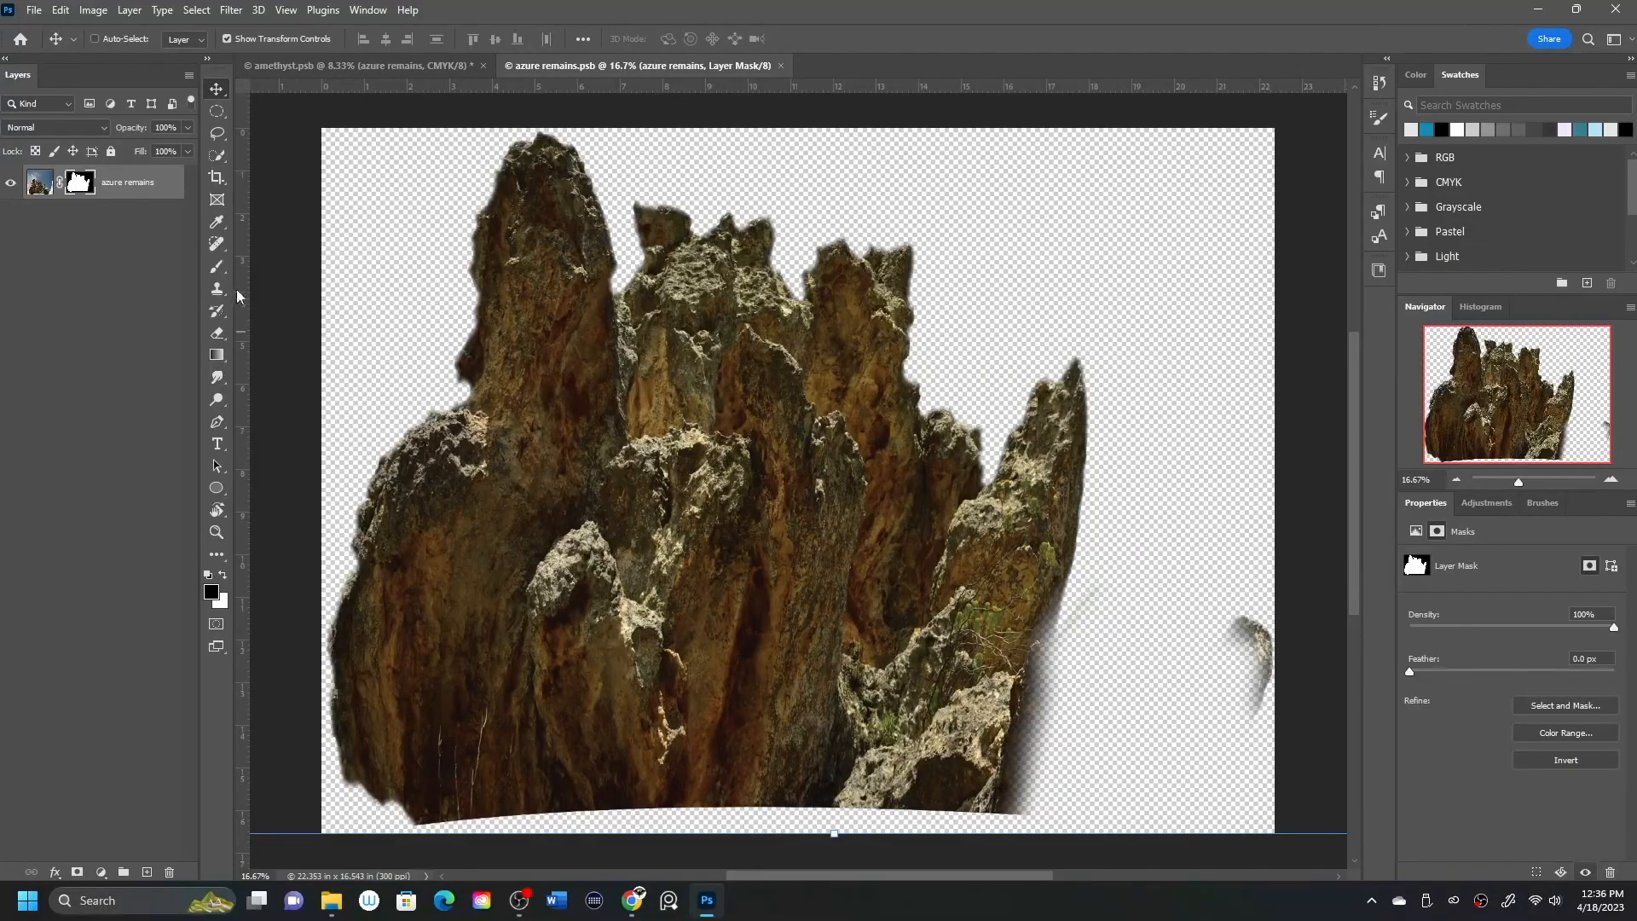
Shrink the brush and mask out the stray fragment, the fringe on the right side and the rocks' bottom edge
key("b")
key("bracketleft")
key("bracketleft")
key("bracketleft")
key("bracketleft")
key("bracketleft")
key("bracketleft")
key("bracketleft")
key("bracketleft")
key("bracketleft")
key("bracketleft")
mouse_move(1083, 603)
left_mouse_down()
mouse_move(1064, 619)
mouse_move(1024, 806)
left_mouse_up()
left_click_drag(1239, 631, 1199, 787)
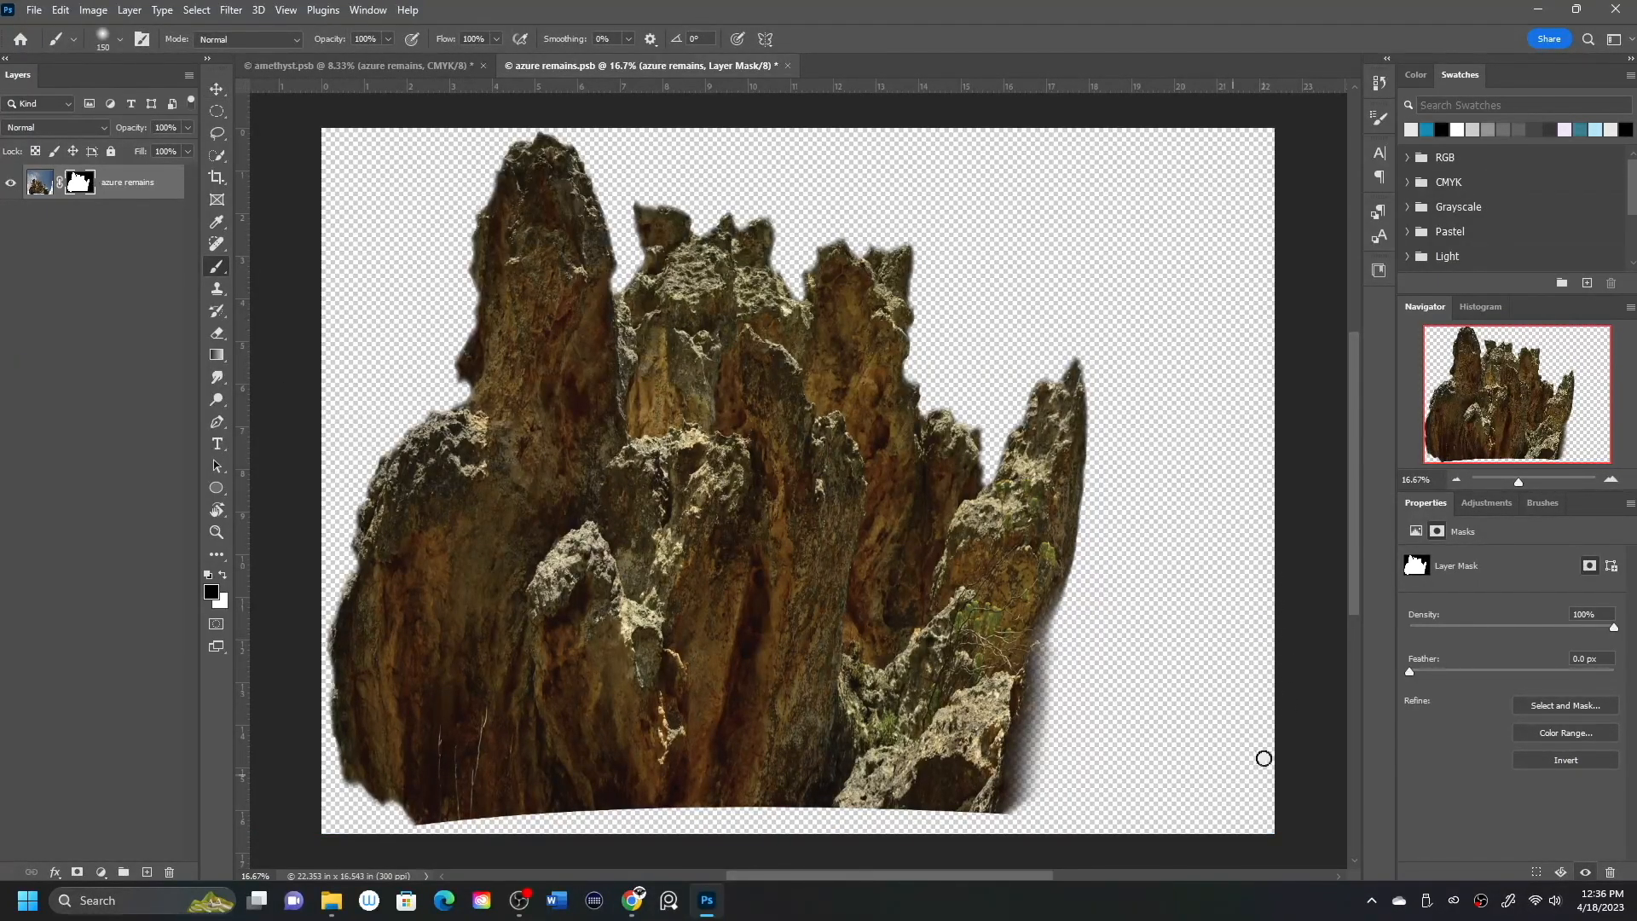
mouse_move(438, 826)
left_mouse_down()
mouse_move(748, 808)
mouse_move(1038, 821)
mouse_move(853, 826)
left_mouse_up()
left_click_drag(376, 797, 394, 816)
Turn the duplicate azure remains rocks upside down, position them under the original and place their layer beneath it
left_click(219, 90)
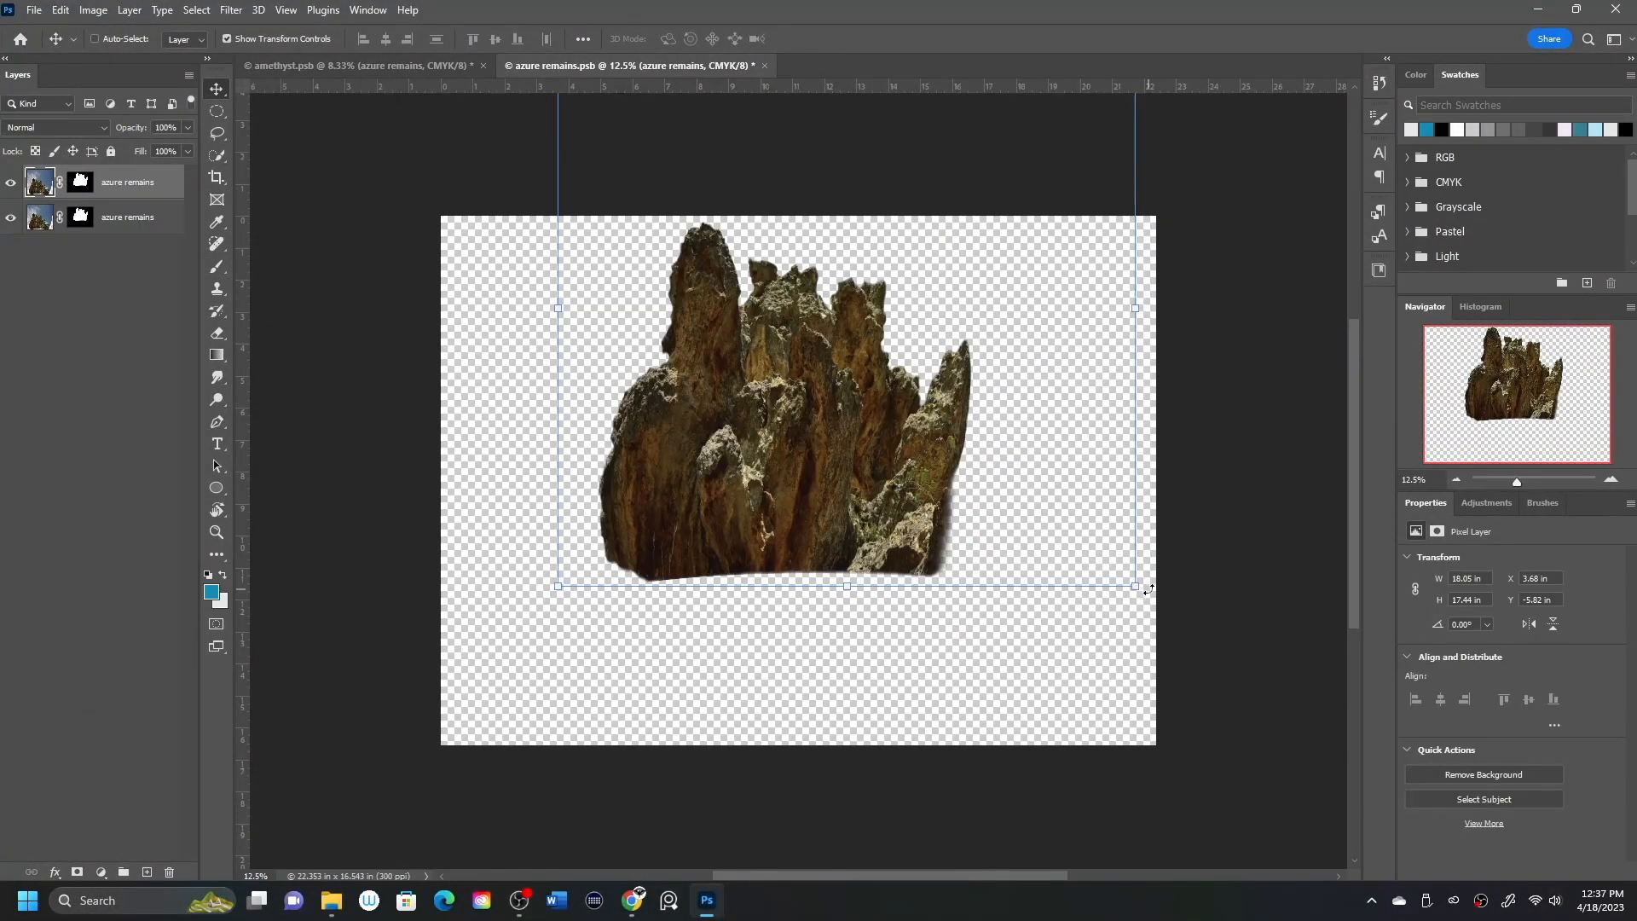
left_click_drag(1147, 589, 580, 70)
left_click_drag(1032, 247, 902, 650)
left_click_drag(1011, 464, 1023, 479)
left_click_drag(959, 533, 929, 622)
left_click_drag(128, 182, 128, 229)
left_click_drag(935, 738, 947, 613)
Paint black on the flipped rocks' mask to hide the parts protruding along the left side
left_click(81, 218)
key("d")
left_click(217, 267)
mouse_move(604, 503)
left_mouse_down()
mouse_move(588, 631)
mouse_move(607, 678)
left_mouse_up()
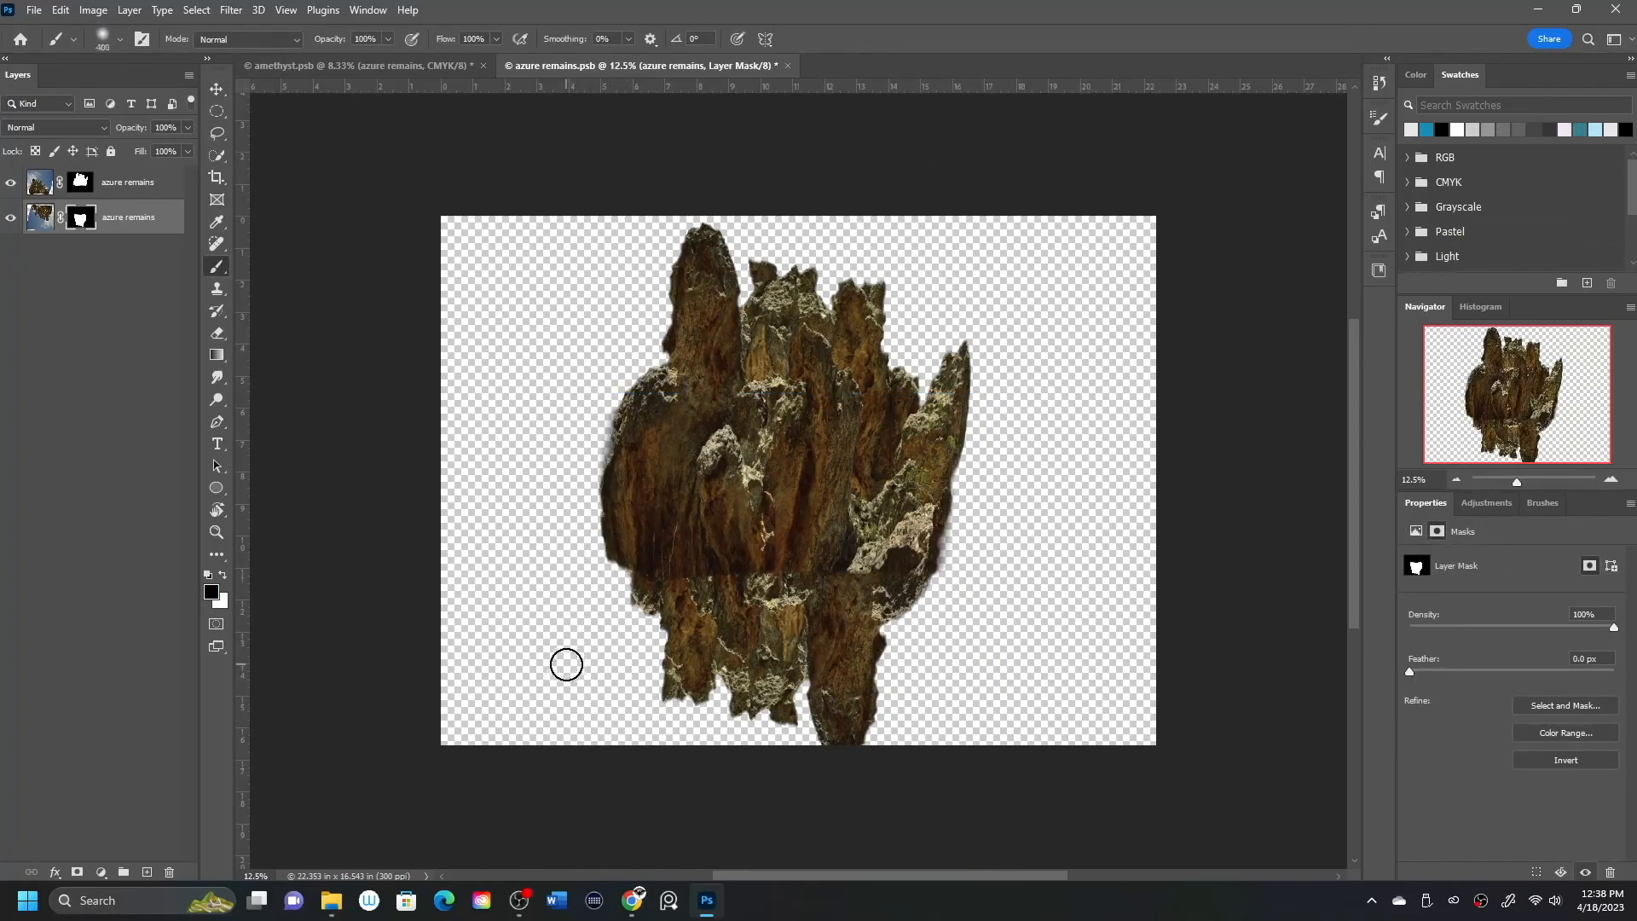
Lower the brush opacity to 62% and paint black with a larger brush to fade the flipped rocks' lower side and bottom edges
left_click_drag(388, 38, 357, 60)
key("]")
key("]")
key("]")
key("]")
key("]")
left_click_drag(616, 616, 649, 708)
left_click_drag(947, 659, 895, 708)
mouse_move(713, 781)
left_mouse_down()
mouse_move(713, 756)
mouse_move(782, 756)
mouse_move(797, 735)
left_mouse_up()
Reduce the brush size to 300 and blend the horizontal seam between the two rock layers on the upper rocks' mask
key("[")
key("[")
key("[")
key("[")
key("[")
key("[")
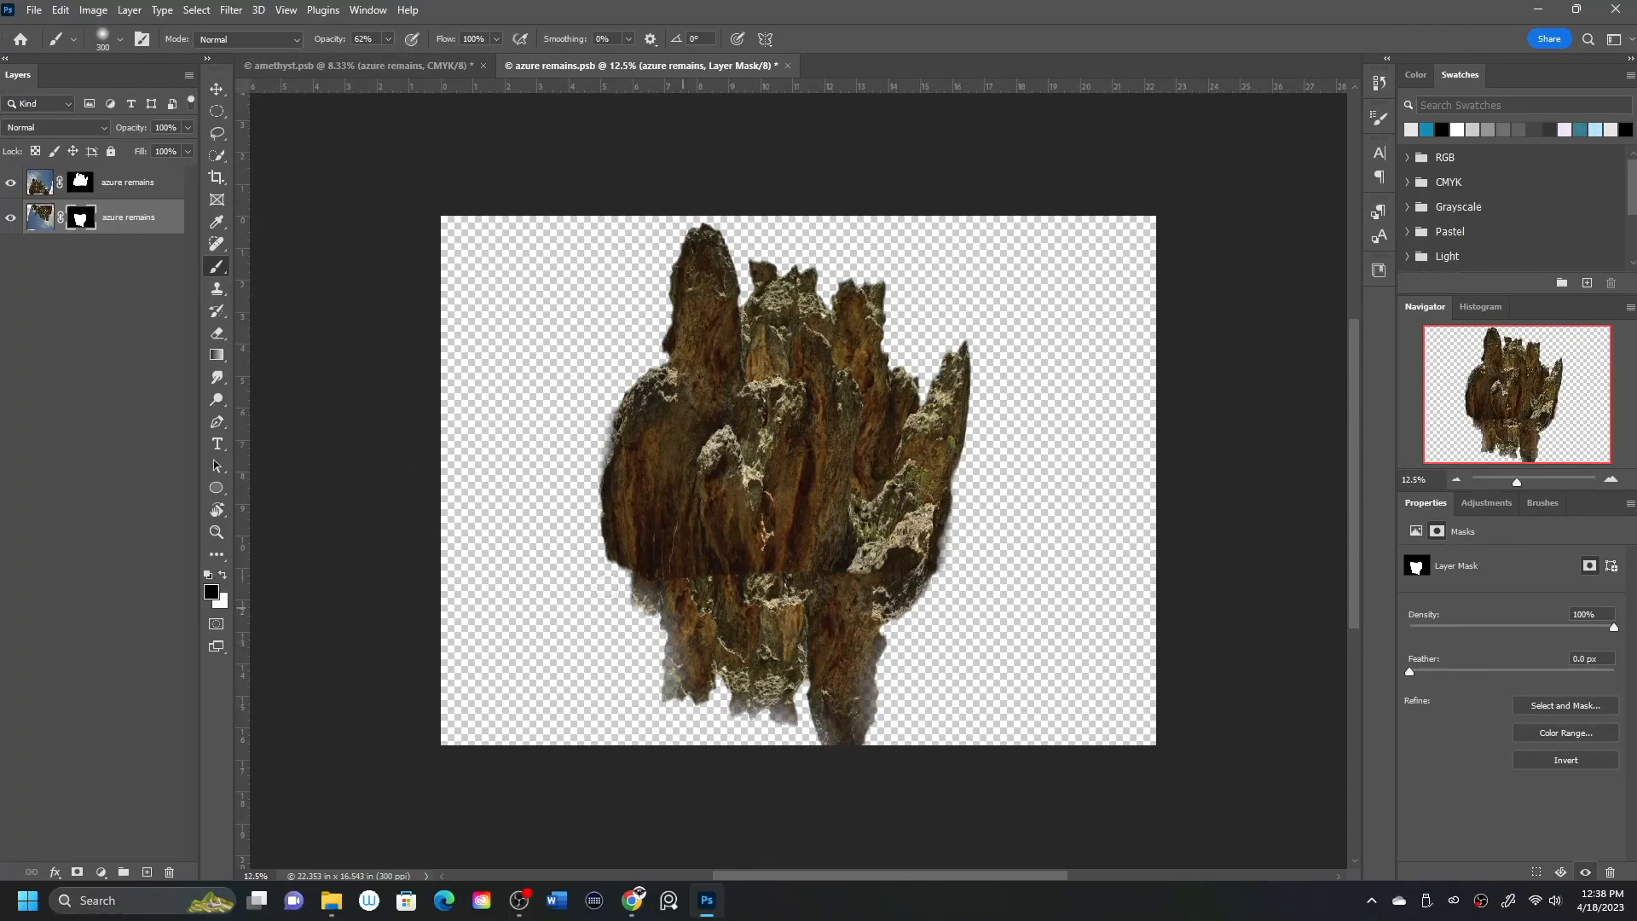
key("alt+]")
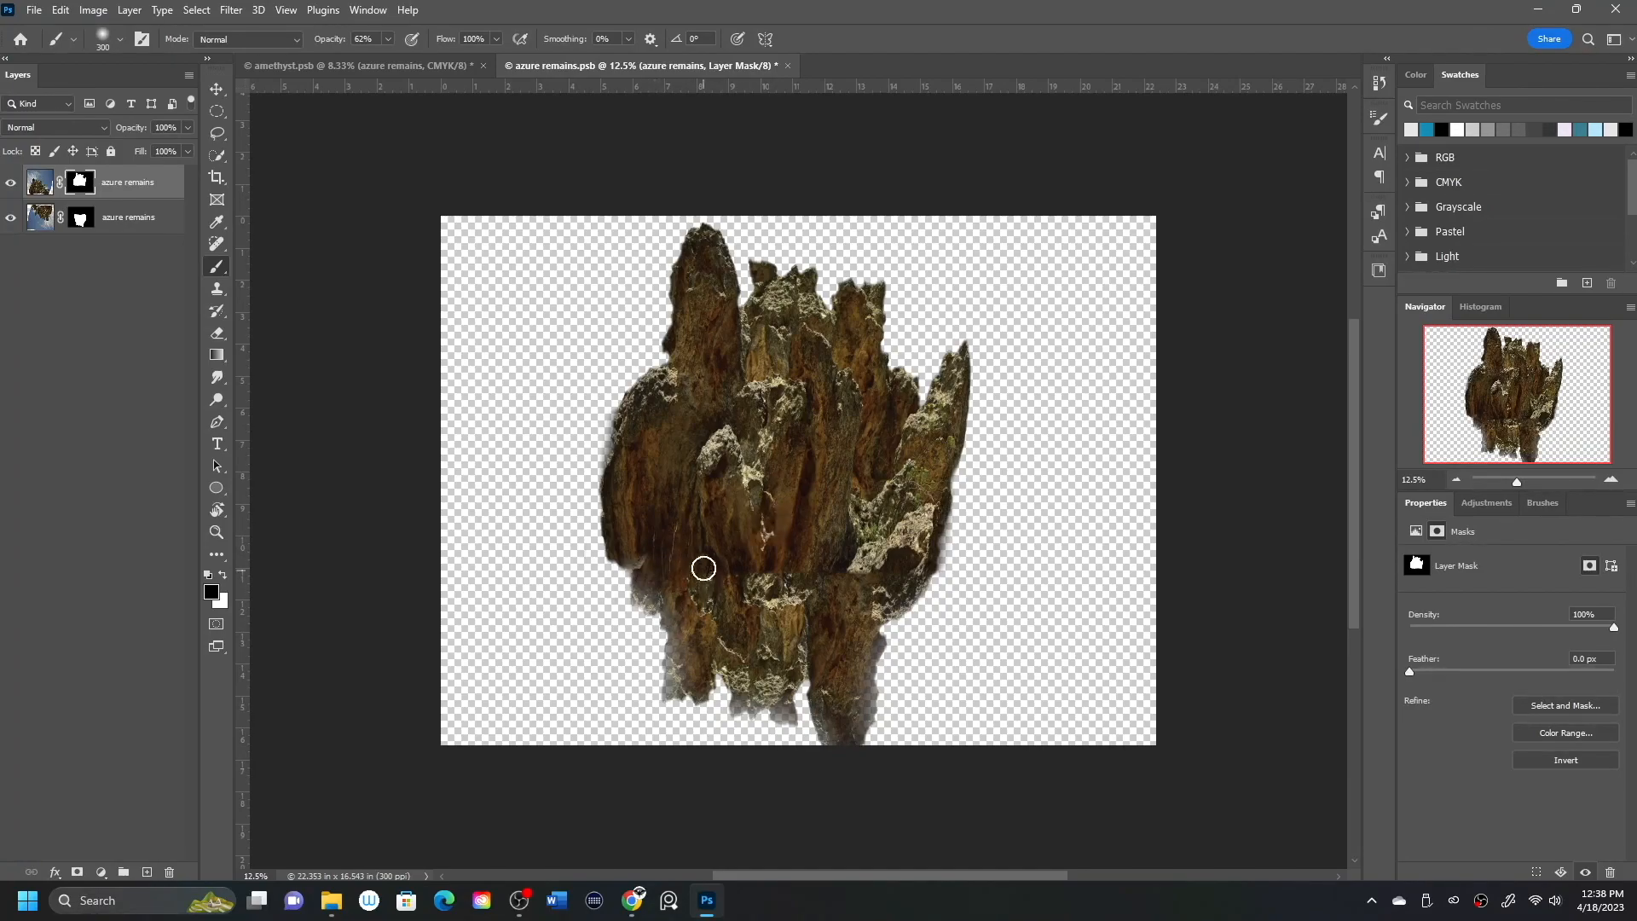
left_click_drag(858, 574, 859, 563)
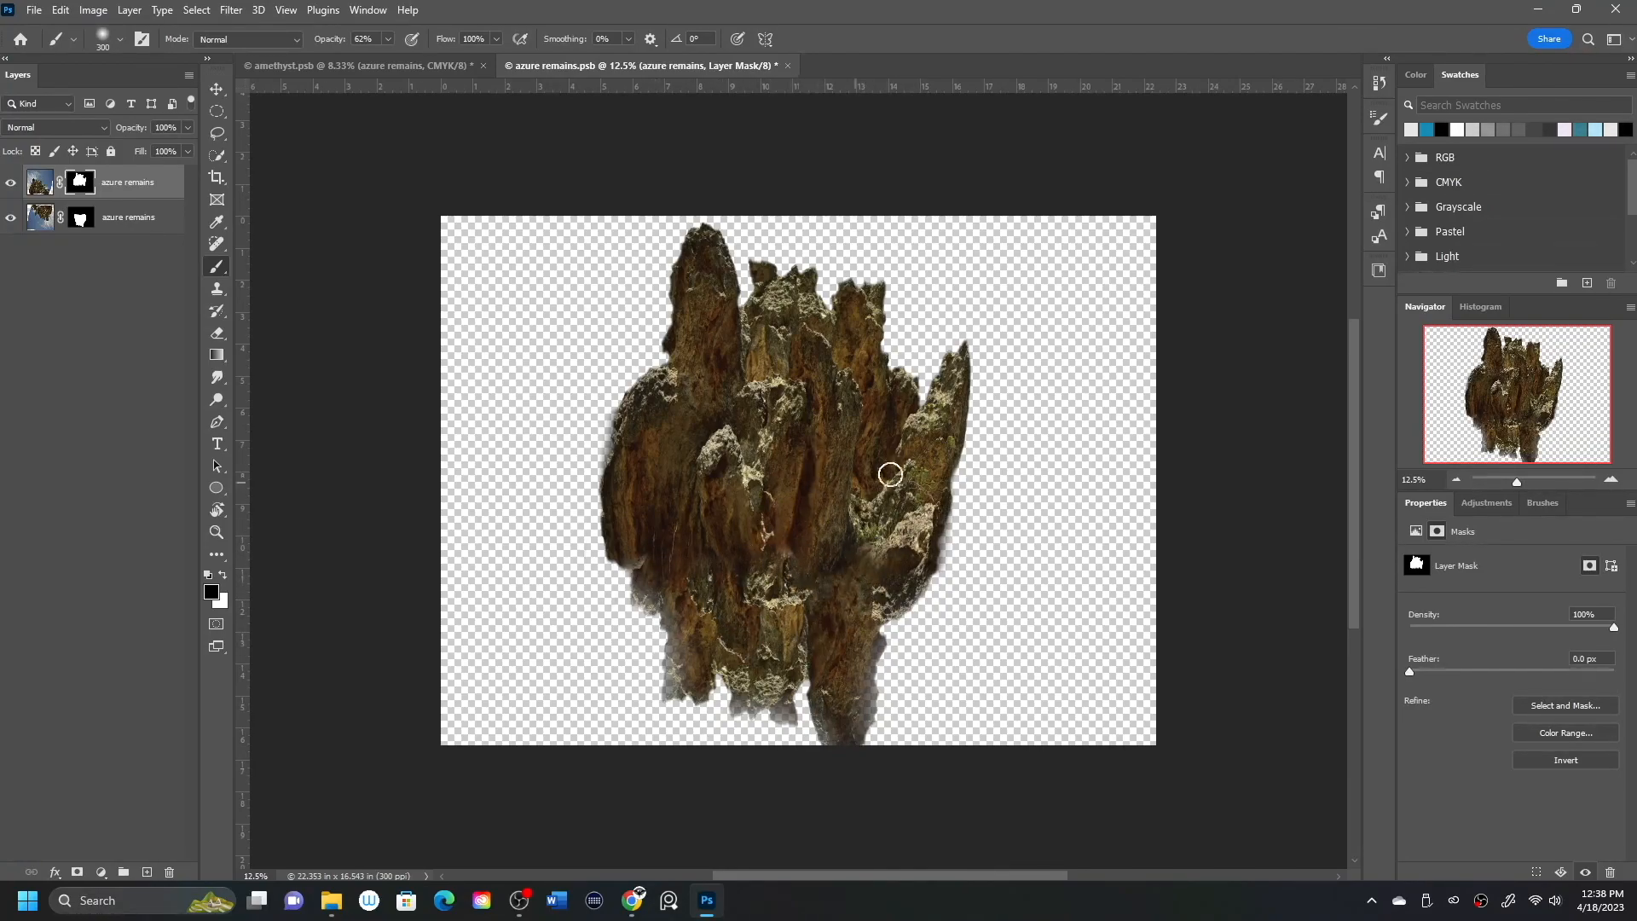
left_click(223, 576)
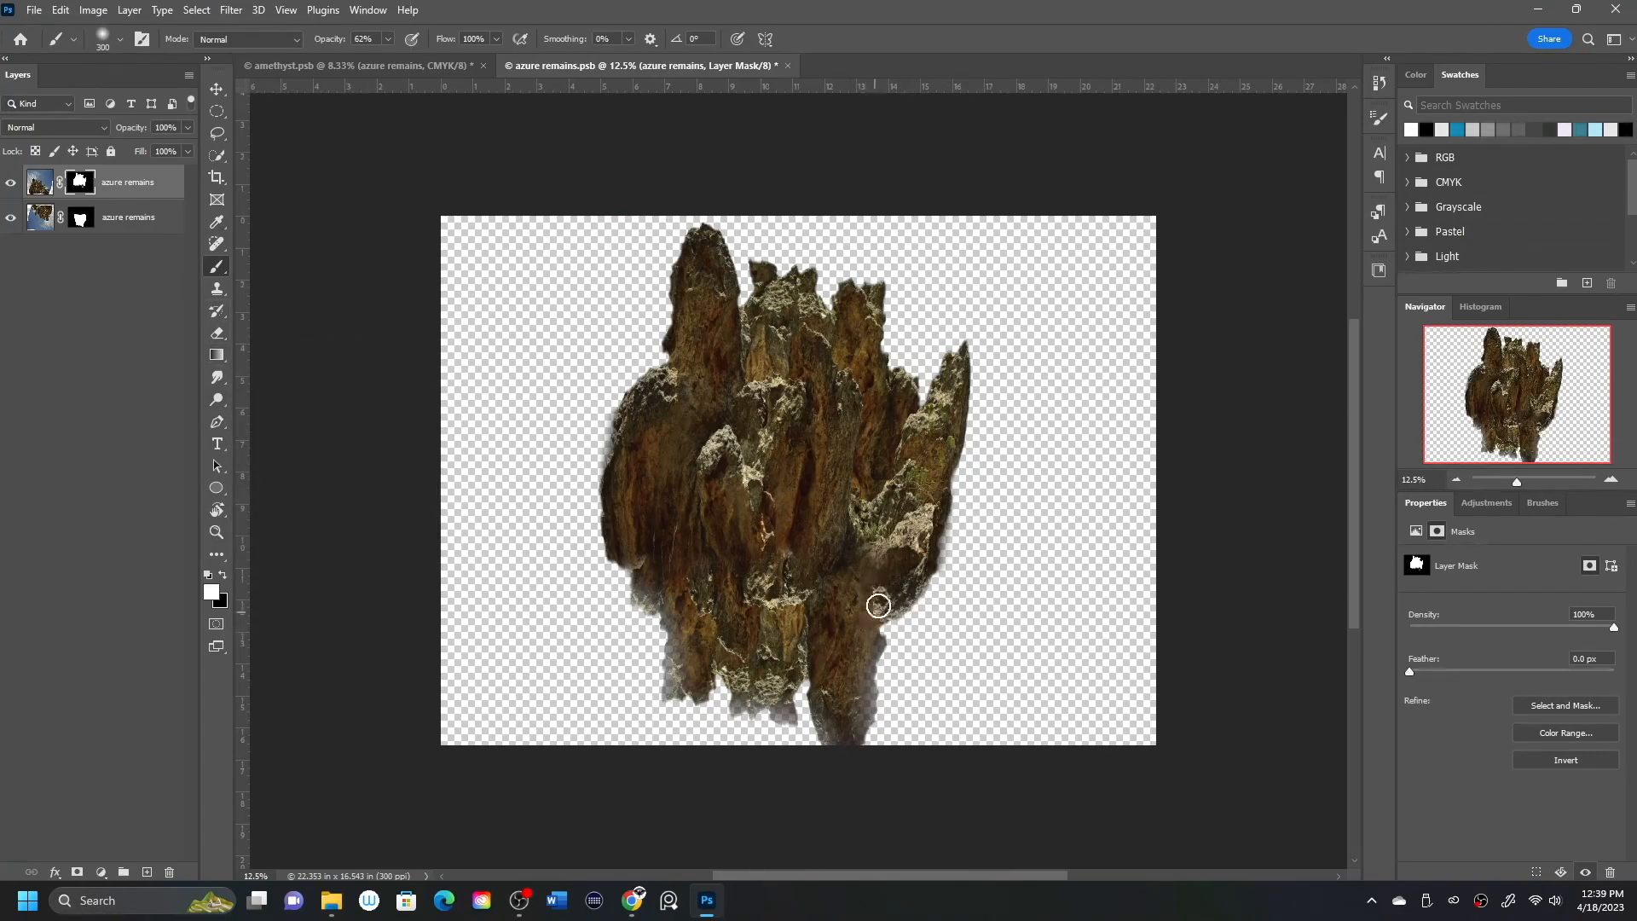
left_click(83, 217)
left_click(224, 575)
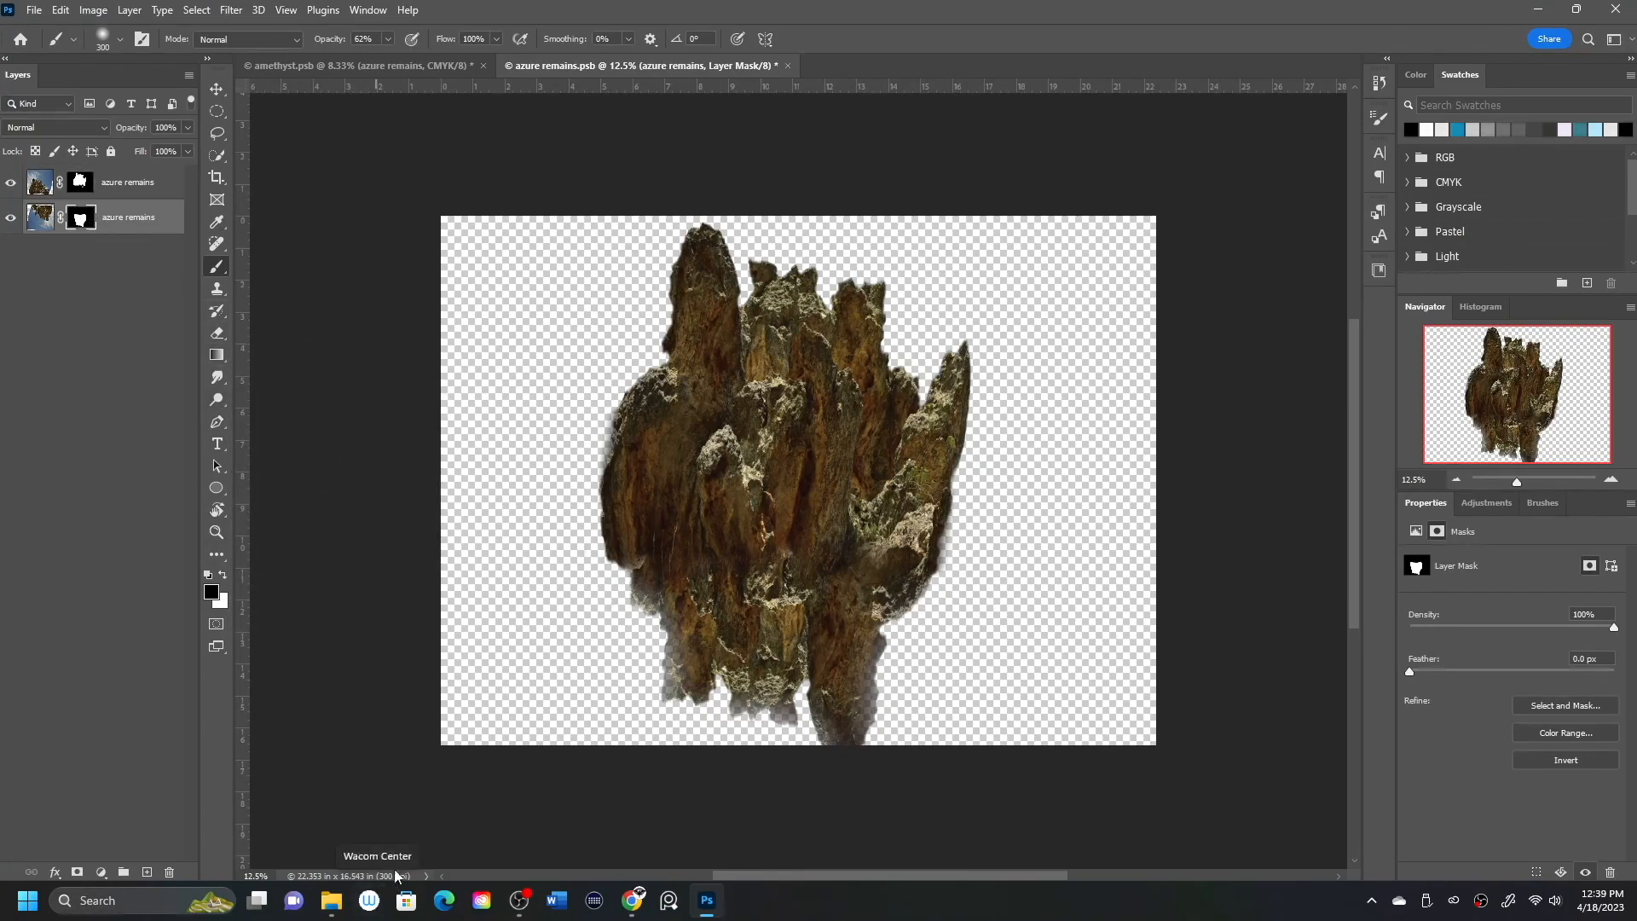
Warp the flipped rocks' image by pulling its left edge outward and up and adjusting the right edge, blending it with the upper rocks
left_click(40, 217)
key("ctrl+t")
left_click(760, 38)
left_click_drag(985, 584, 974, 577)
left_click_drag(406, 583, 347, 598)
left_click_drag(405, 394, 379, 366)
left_click_drag(578, 591, 586, 572)
left_click_drag(982, 583, 998, 552)
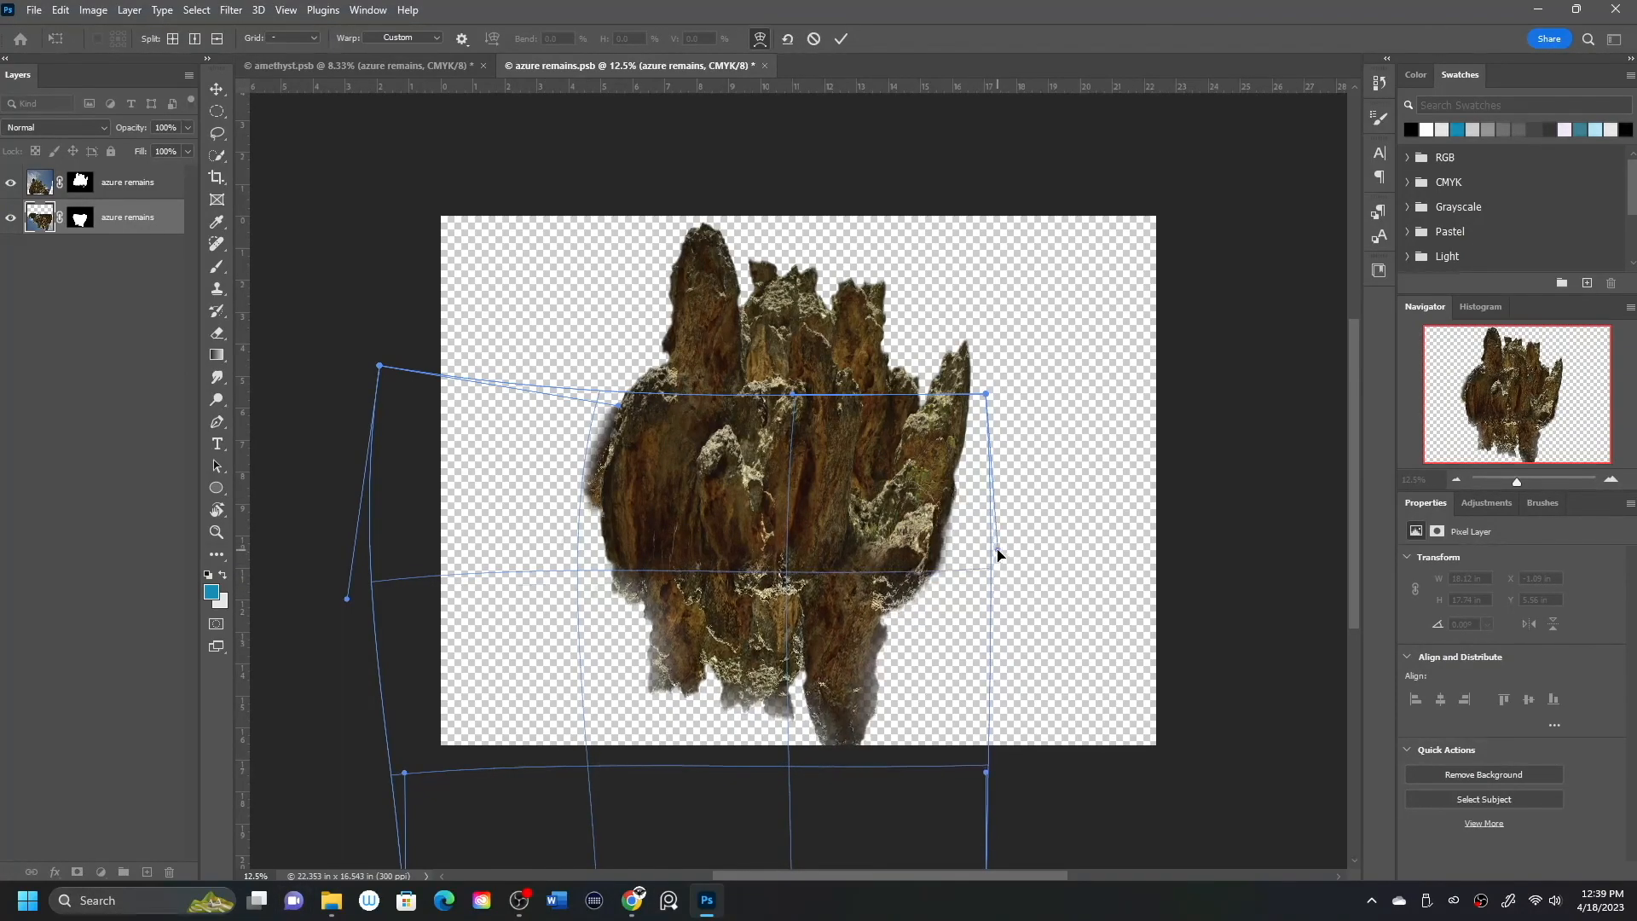
left_click(840, 39)
Soften the upper rocks' lower-left edge on their mask with the black brush
left_click(80, 218)
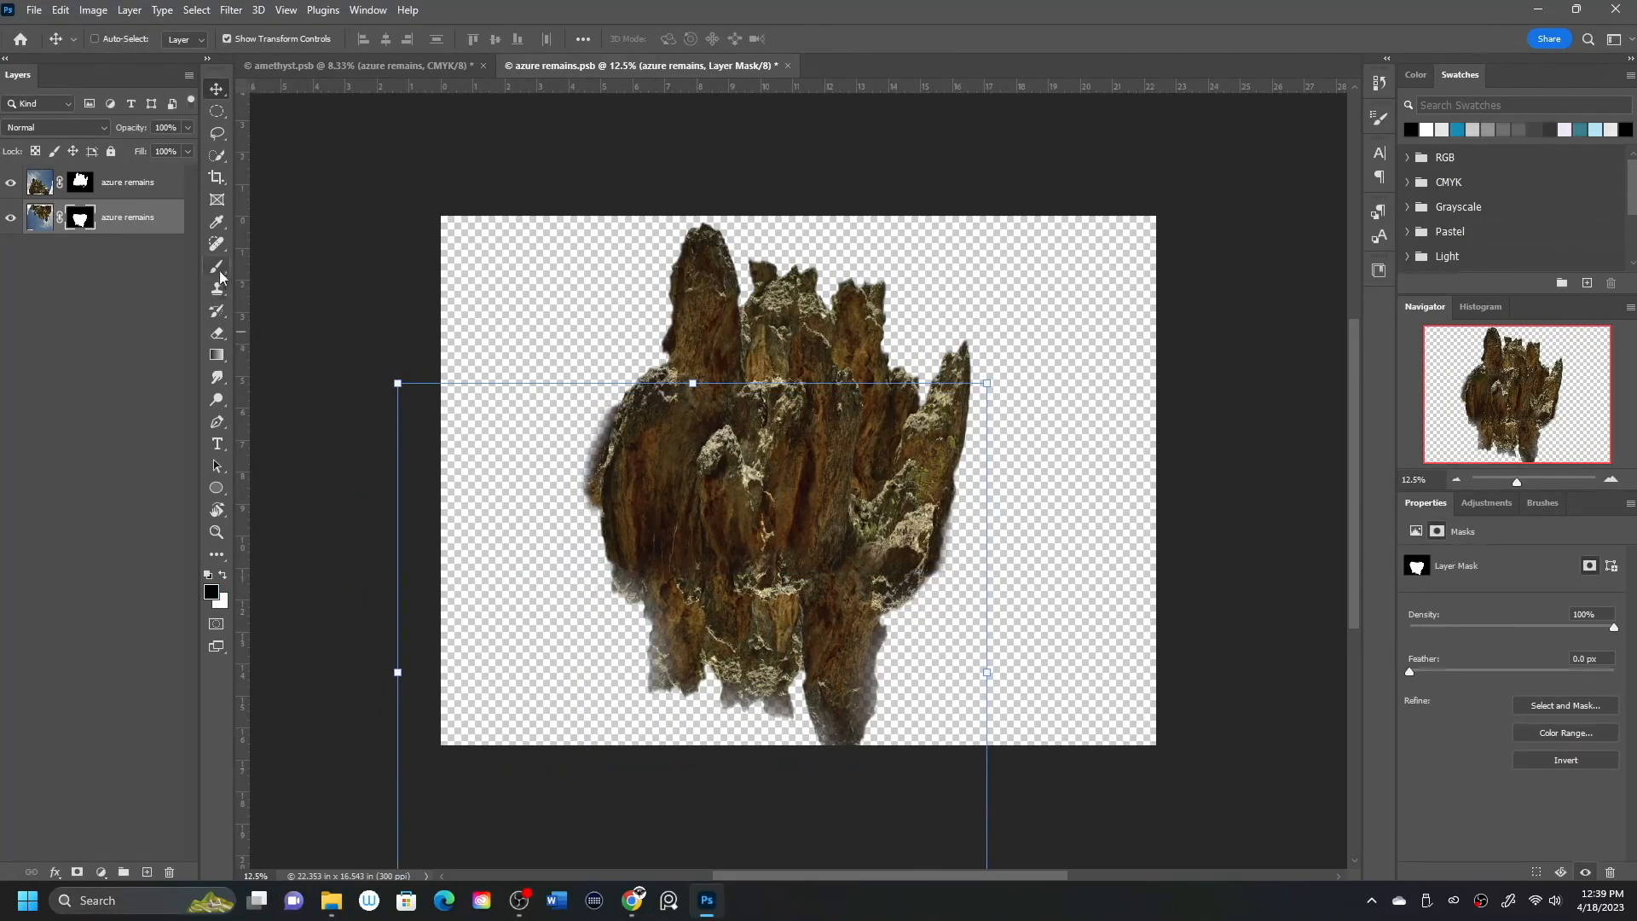
key("b")
left_click(661, 580)
key("ctrl+z")
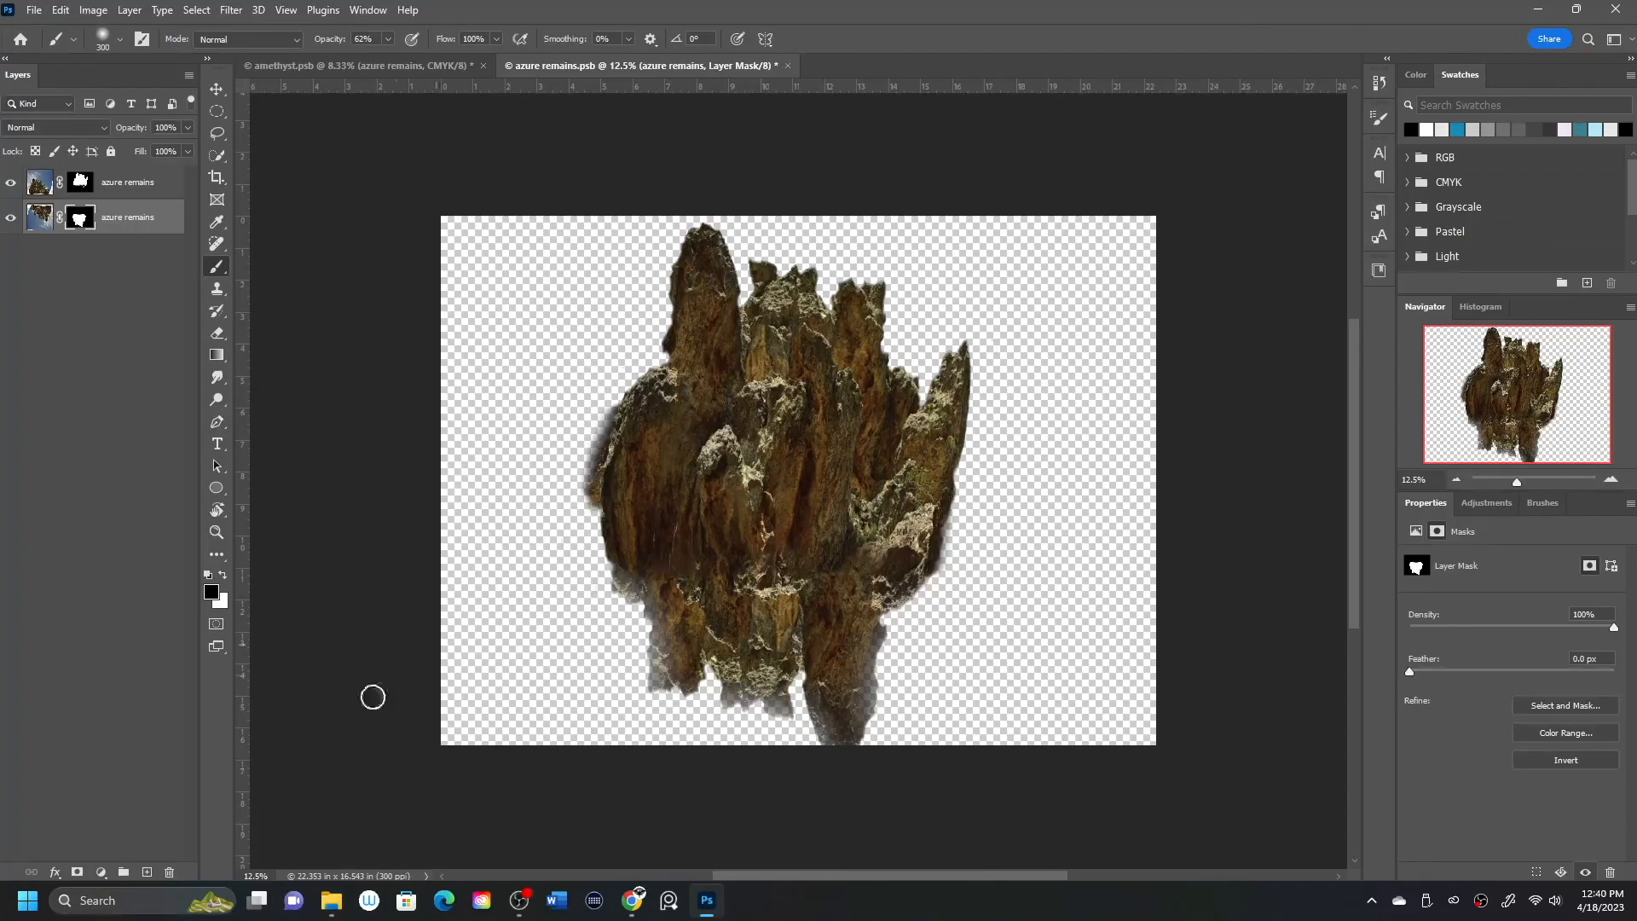
left_click(83, 183)
left_click_drag(618, 558, 632, 597)
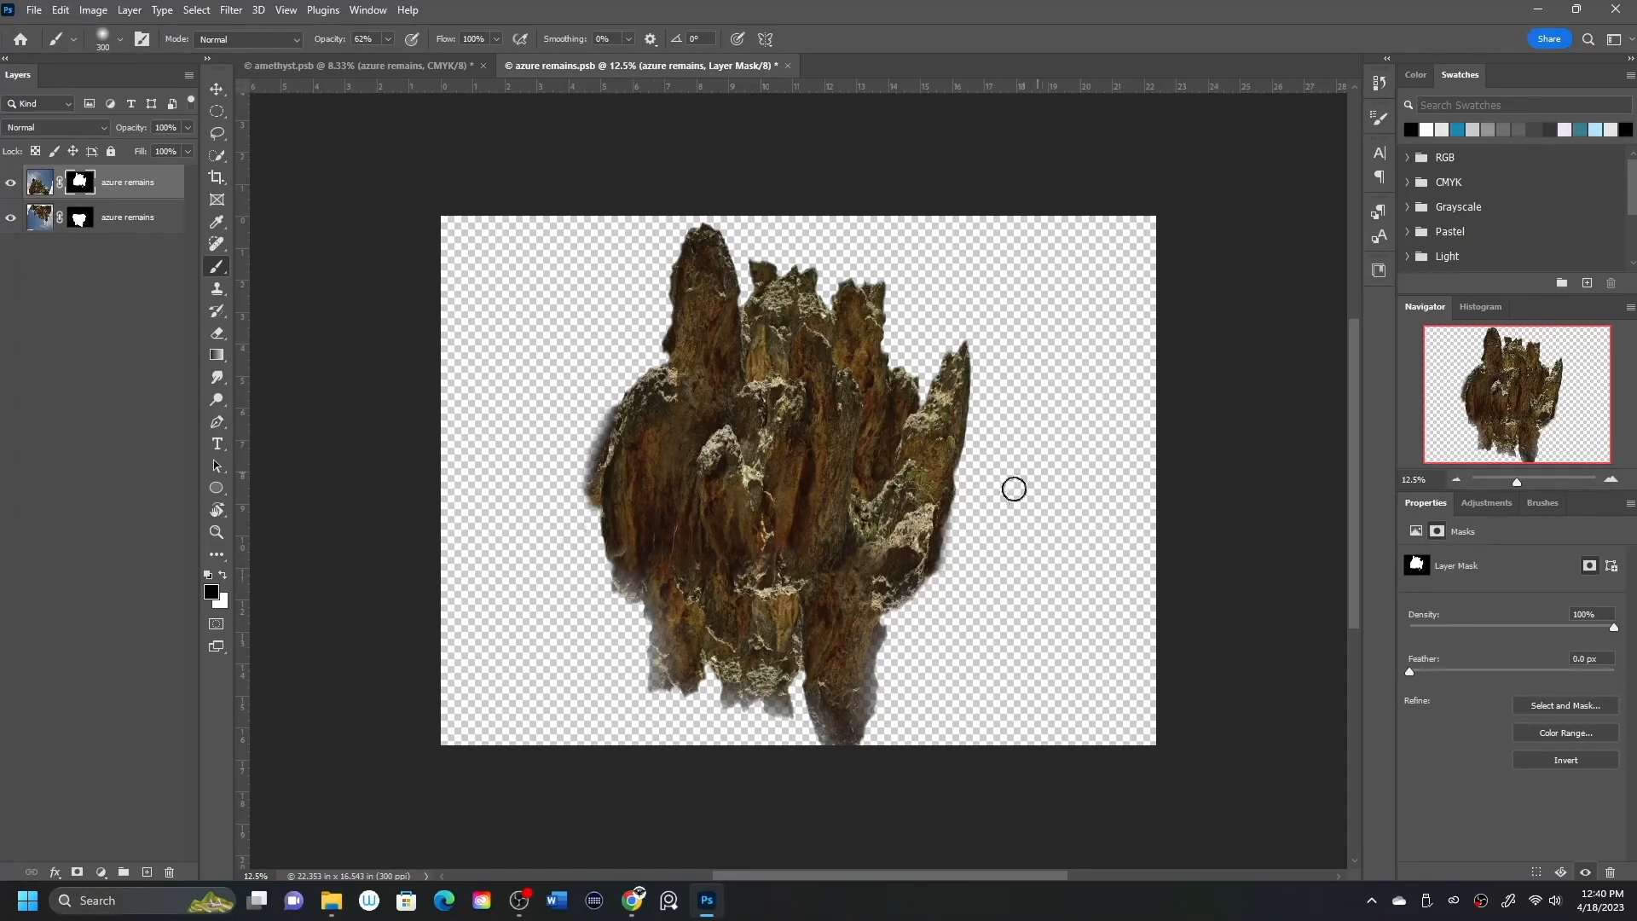
Fade the flipped rocks' fringe along the left side on their mask, and save and close the smart object
left_click(82, 217)
mouse_move(597, 511)
left_mouse_down()
mouse_move(606, 393)
mouse_move(586, 448)
mouse_move(602, 399)
mouse_move(594, 442)
mouse_move(605, 409)
left_mouse_up()
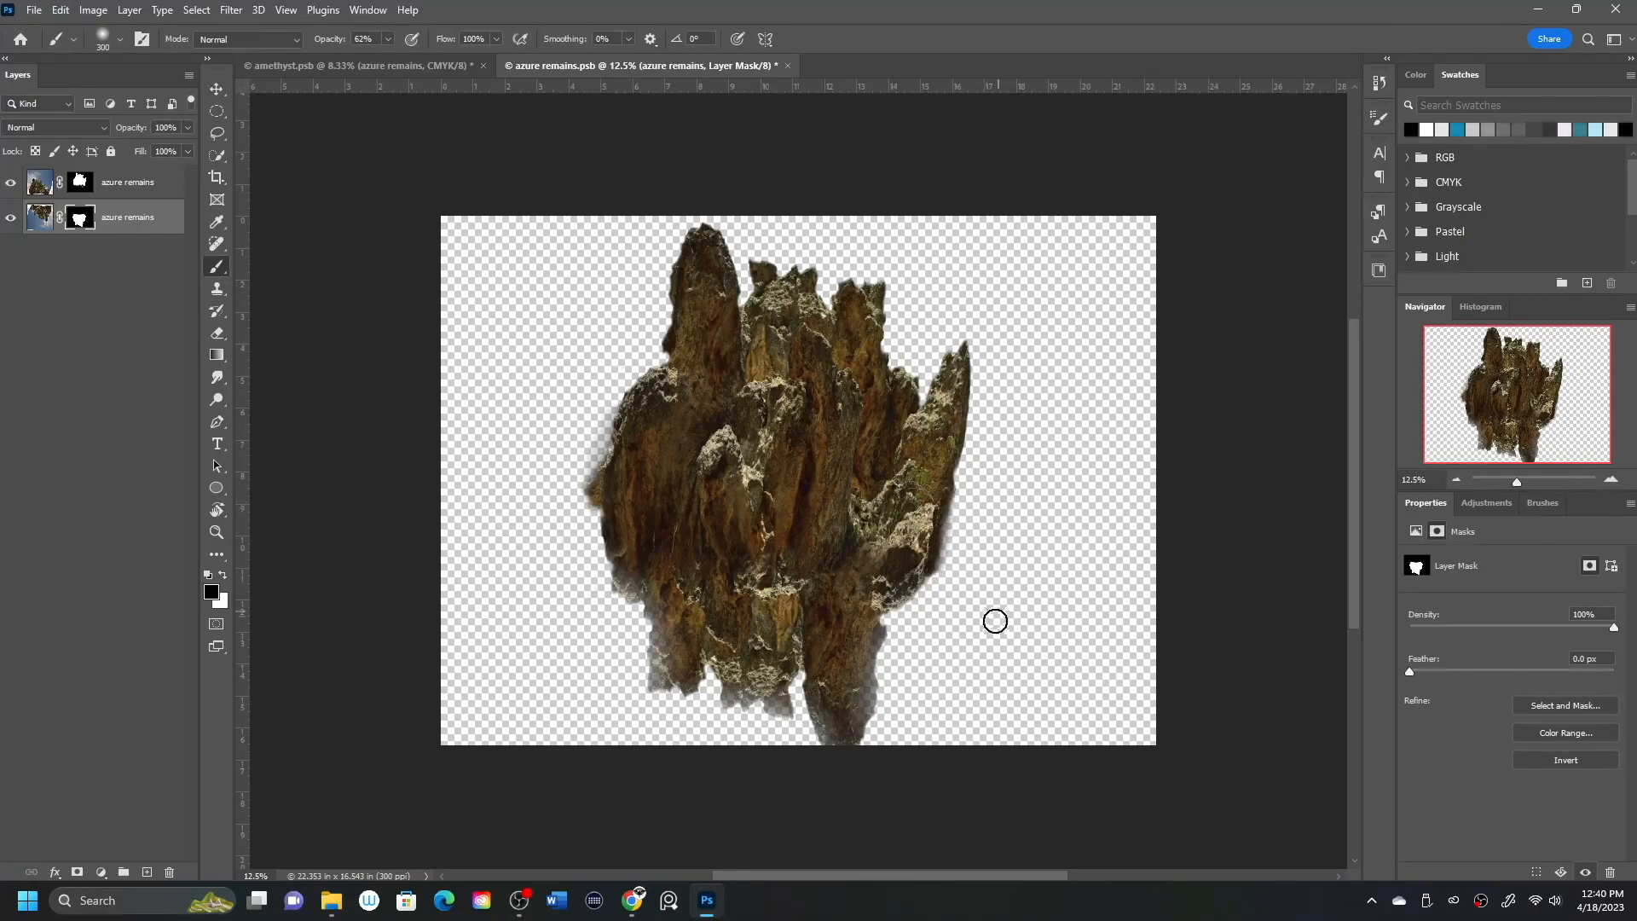
key("ctrl+s")
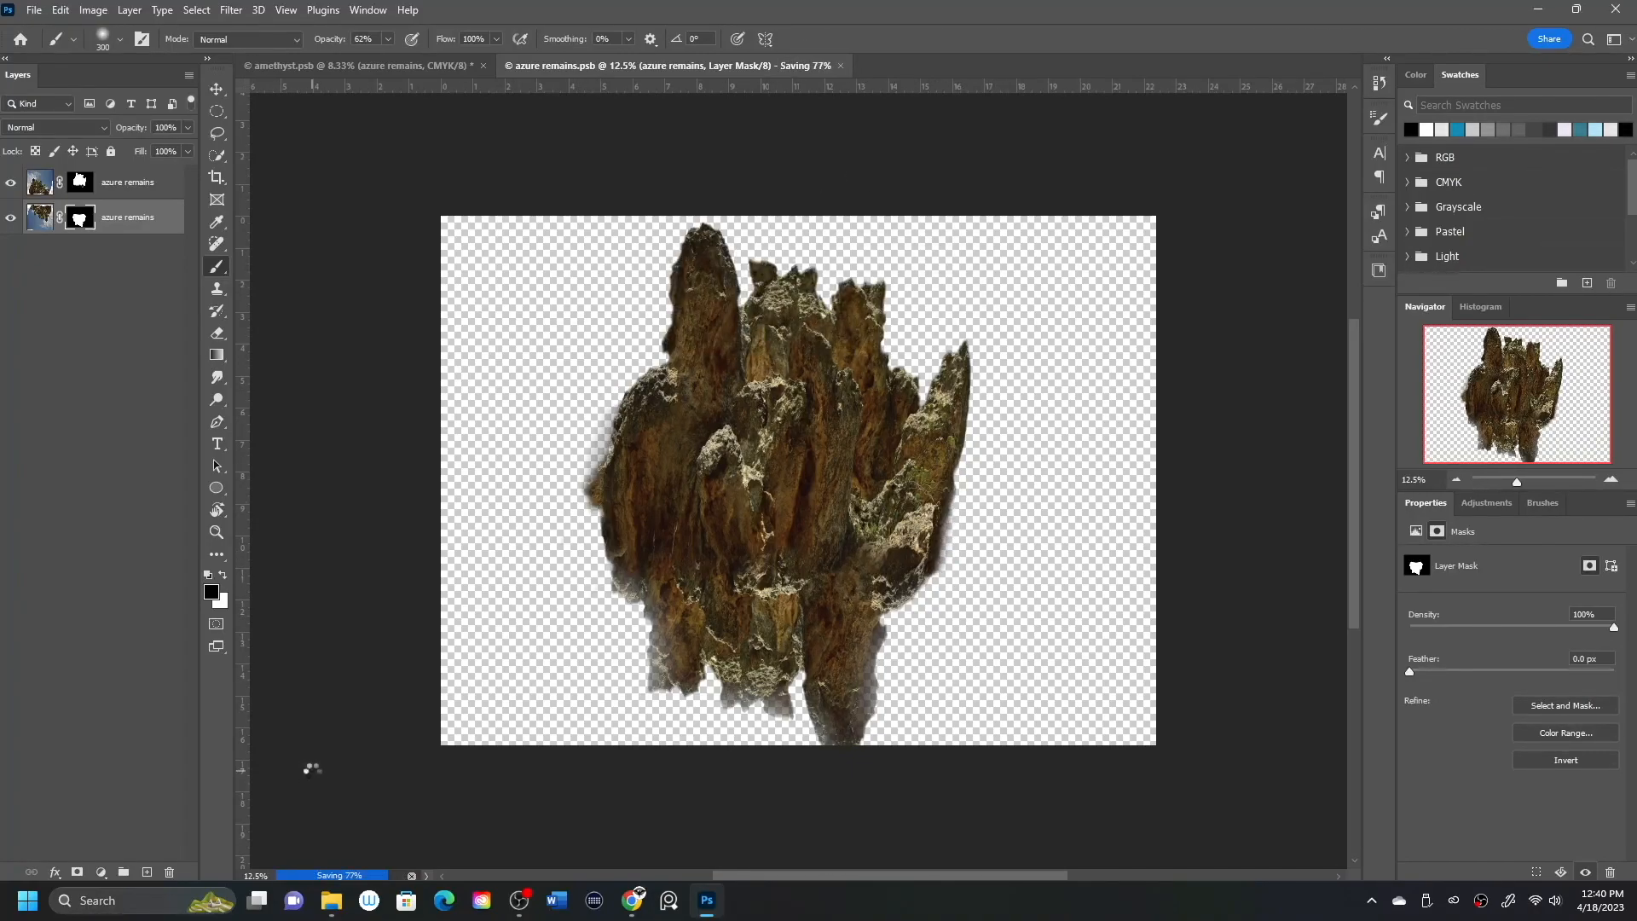
key("ctrl+w")
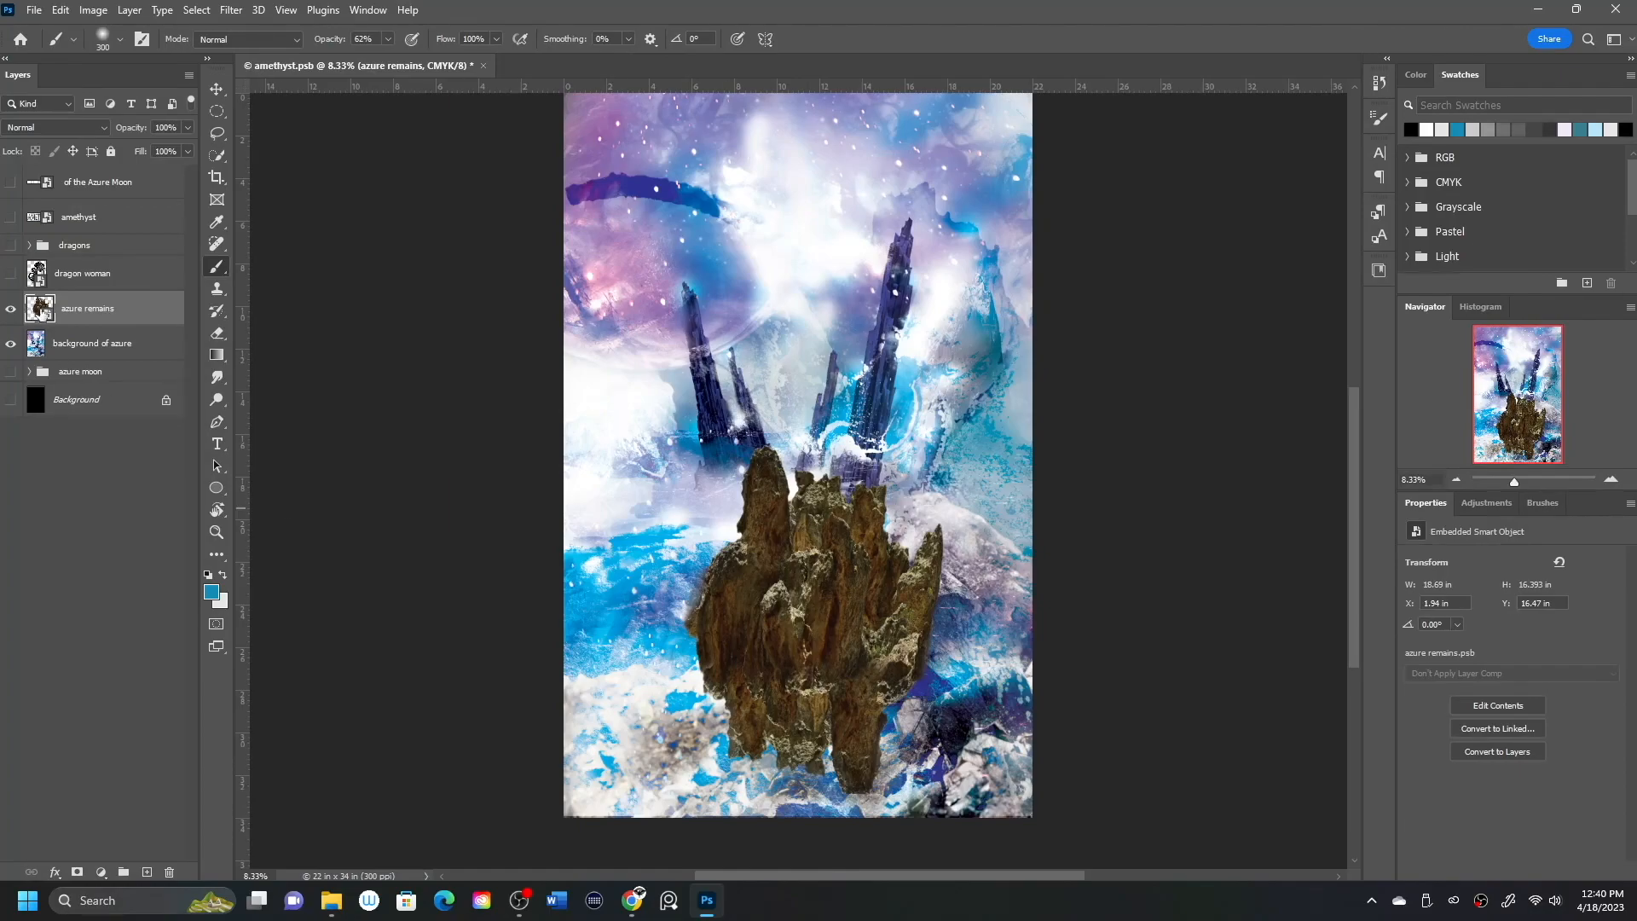
Reopen the rocks' smart object, extend its canvas downward to about 17.19 in high with the Crop tool, and save and close it
double_click(40, 308)
key("c")
left_click_drag(805, 697, 805, 708)
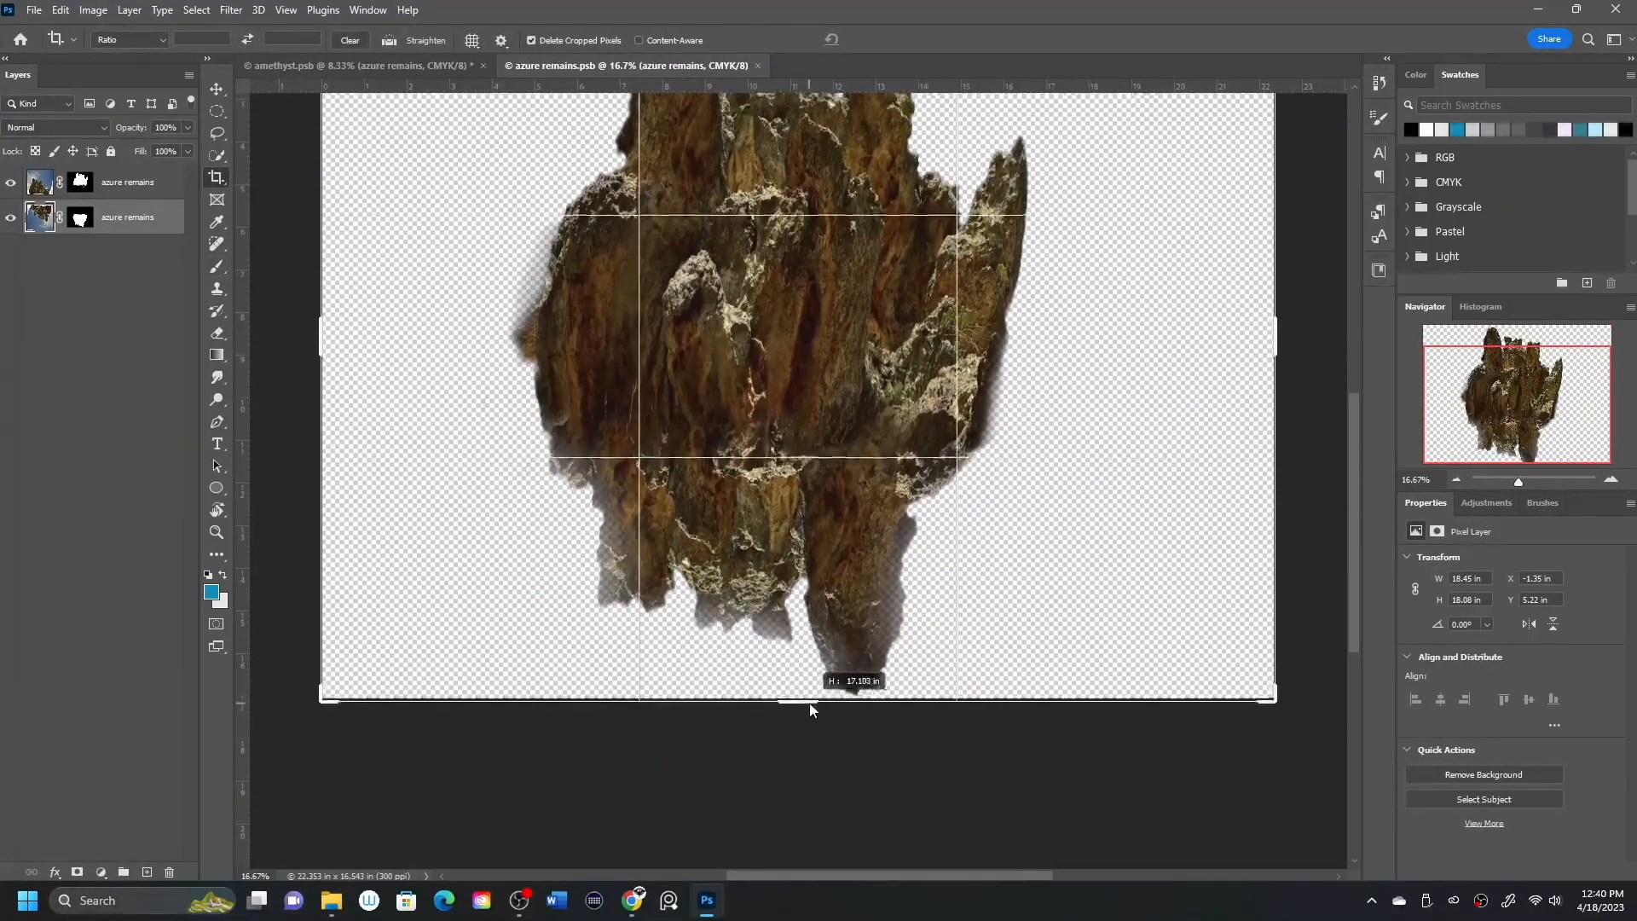
key("Return")
key("v")
key("ctrl+s")
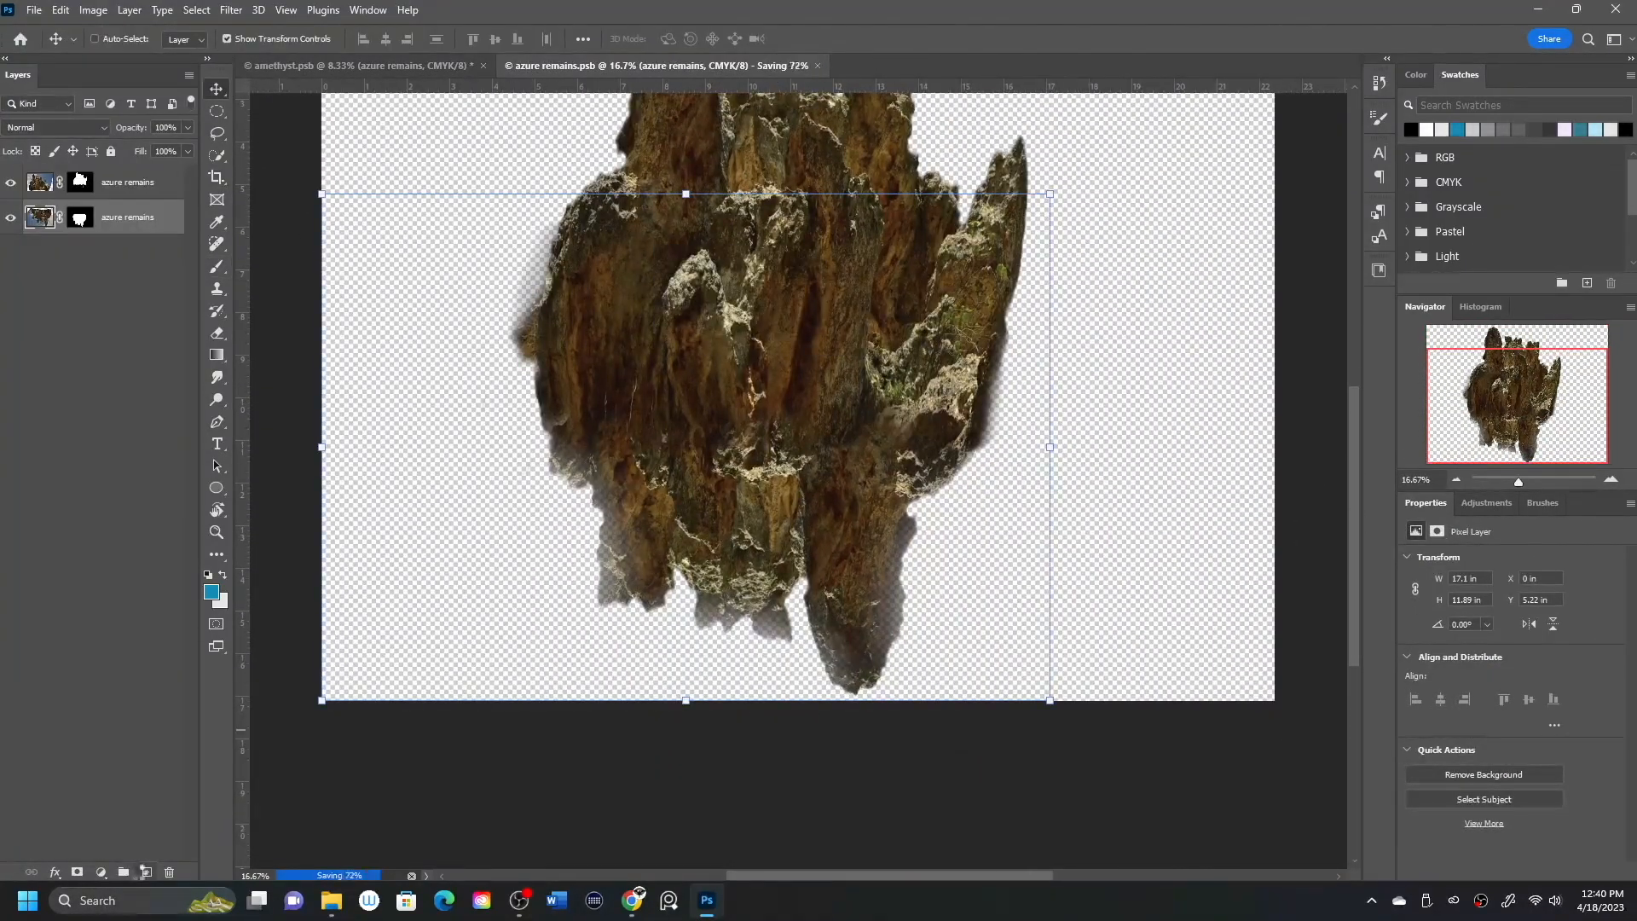
left_click(766, 67)
Transform the azure remains rocks in the poster so they become larger and wider, spreading them to both sides
left_click_drag(604, 437, 546, 408)
left_click_drag(1019, 771, 1072, 805)
left_click_drag(1048, 637, 1039, 650)
left_click_drag(533, 619, 494, 620)
left_click_drag(1068, 620, 1116, 621)
left_click(842, 39)
Show the dragon woman layer and move her upward onto the rocks
left_click(10, 273)
left_click(85, 273)
left_click_drag(871, 519, 893, 419)
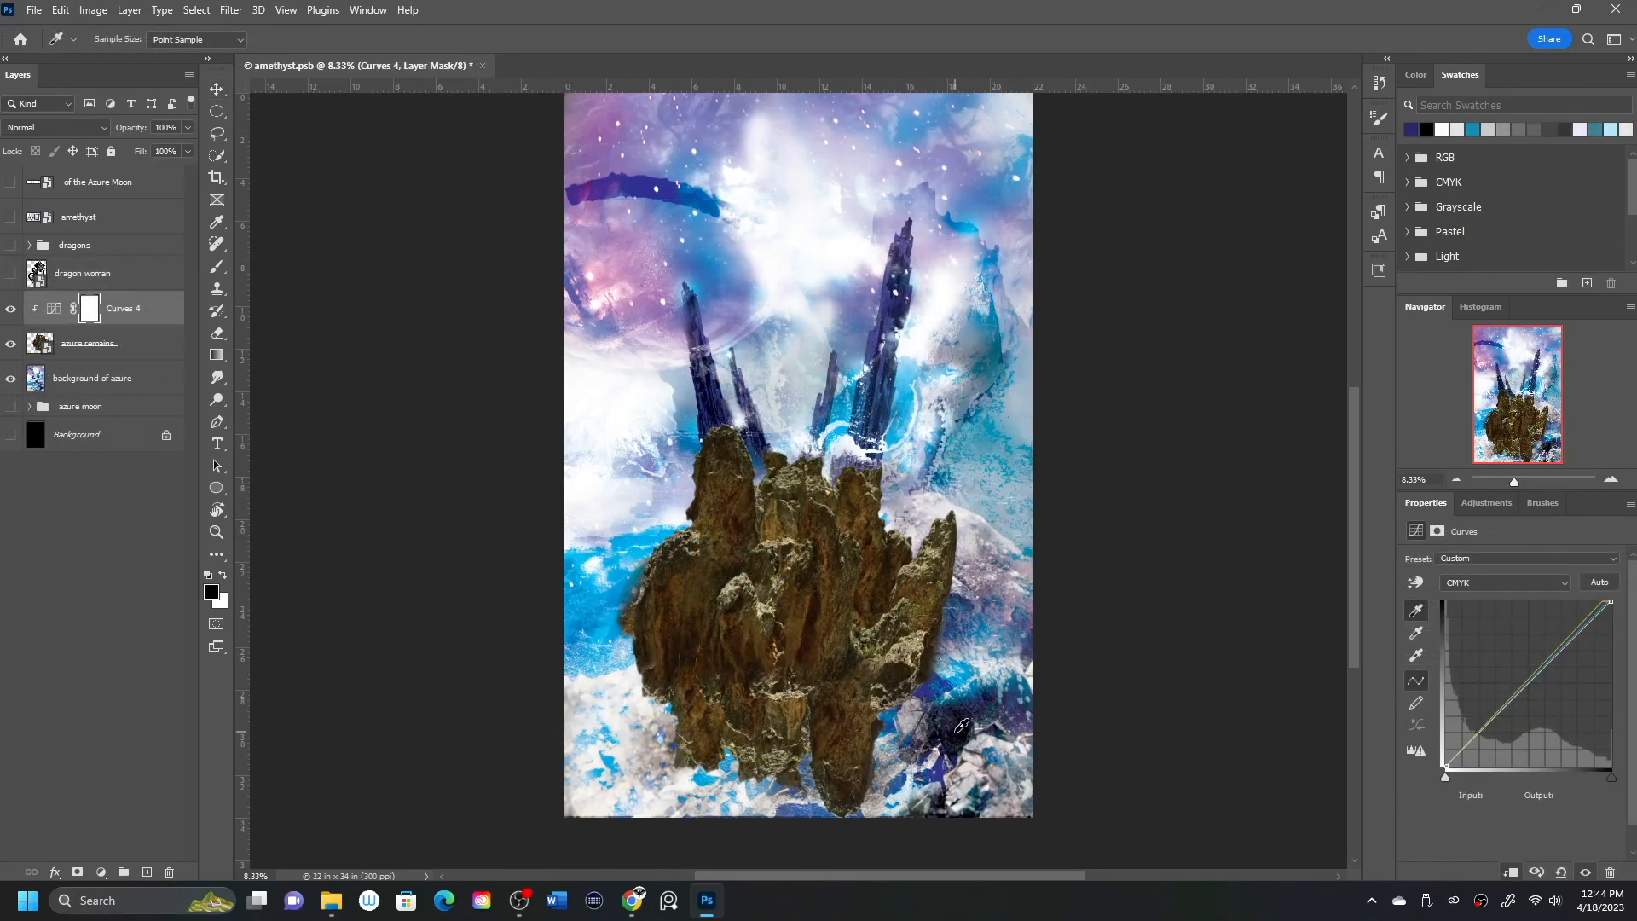
Sample black points from the dark background rocks and the brown rocks, and a white point from the rocks' center, for Curves 4
left_click(955, 731)
left_click(694, 518)
left_click(1415, 655)
left_click(839, 562)
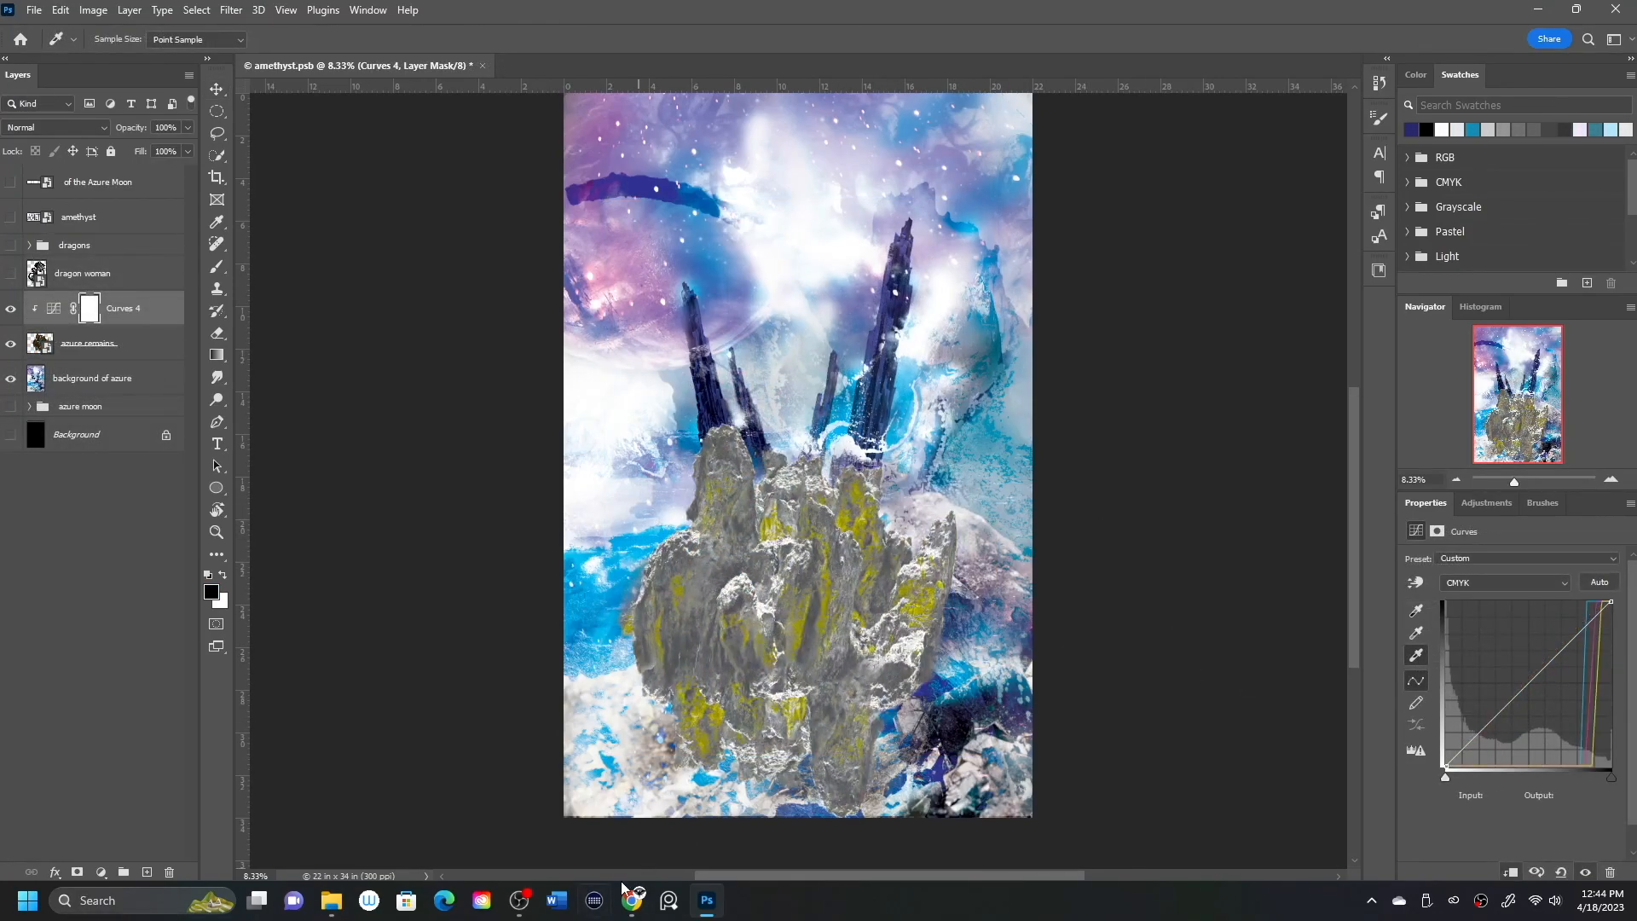
Reposition the end points of the Cyan and Magenta curves in Curves 4 to shift the rocks toward dark blue
left_click(1517, 583)
left_click(1492, 599)
left_click_drag(1581, 766, 1484, 751)
mouse_move(1587, 602)
left_mouse_down()
mouse_move(1597, 617)
mouse_move(1595, 600)
left_mouse_up()
left_click(1507, 583)
left_click(1492, 624)
mouse_move(1586, 765)
left_mouse_down()
mouse_move(1526, 758)
mouse_move(1592, 762)
left_mouse_up()
Lower the Yellow curve's upper end point in Curves 4 and bend the Black curve to input 44, output 58
left_click(1510, 582)
left_click(1492, 636)
left_click_drag(1600, 601, 1608, 621)
left_click(1509, 582)
left_click(1492, 648)
left_click_drag(1521, 693, 1518, 670)
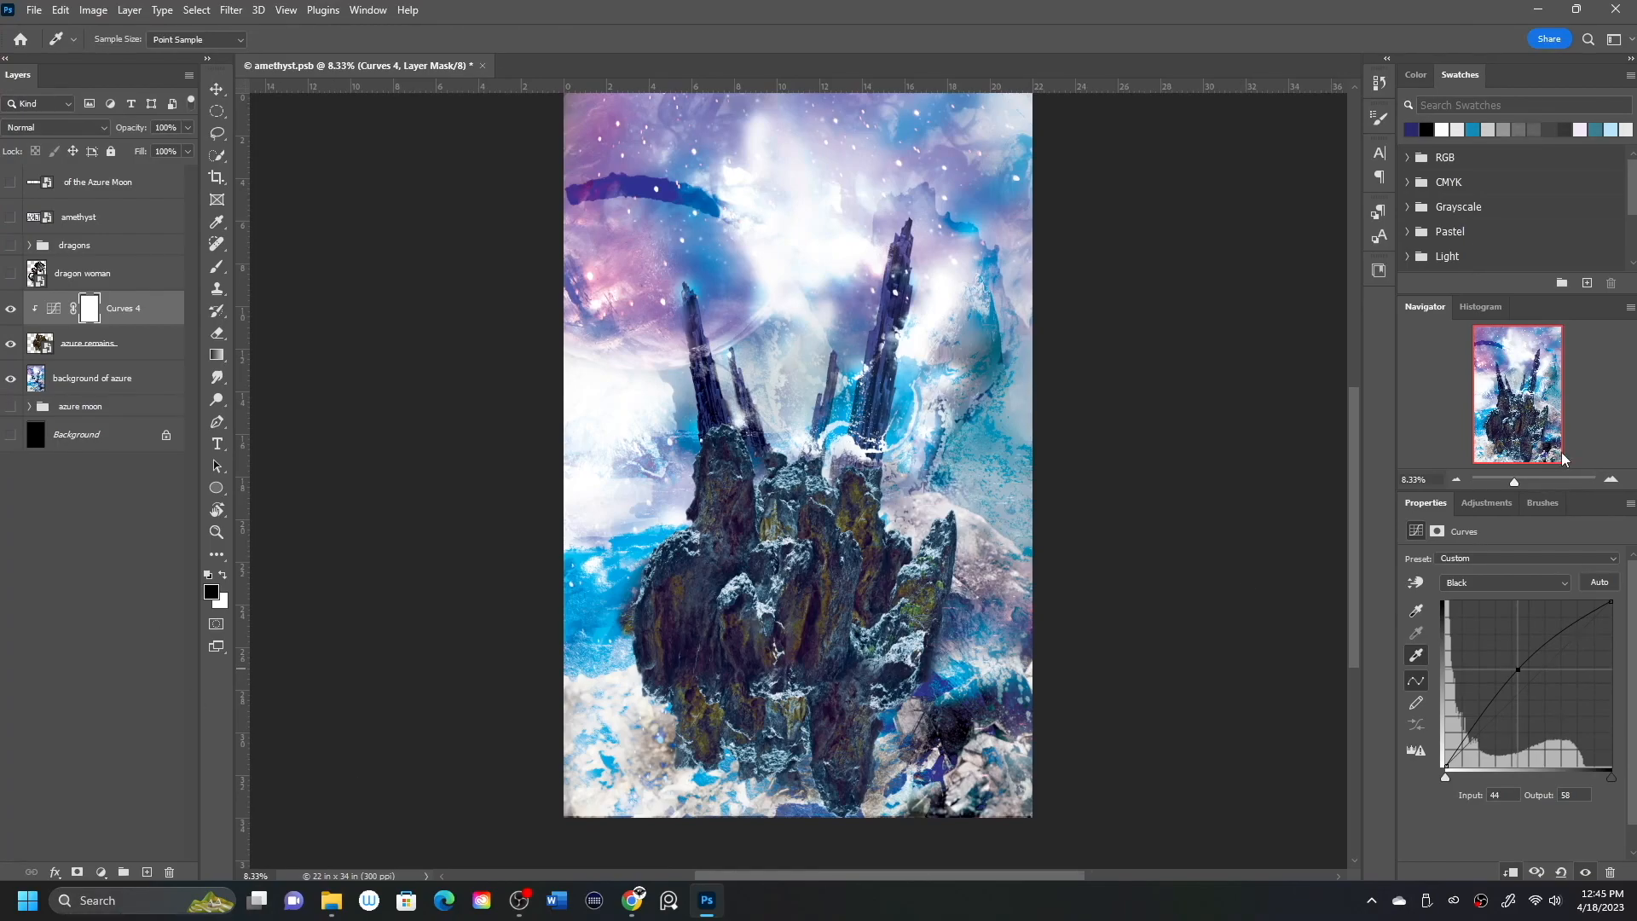
left_click(1485, 502)
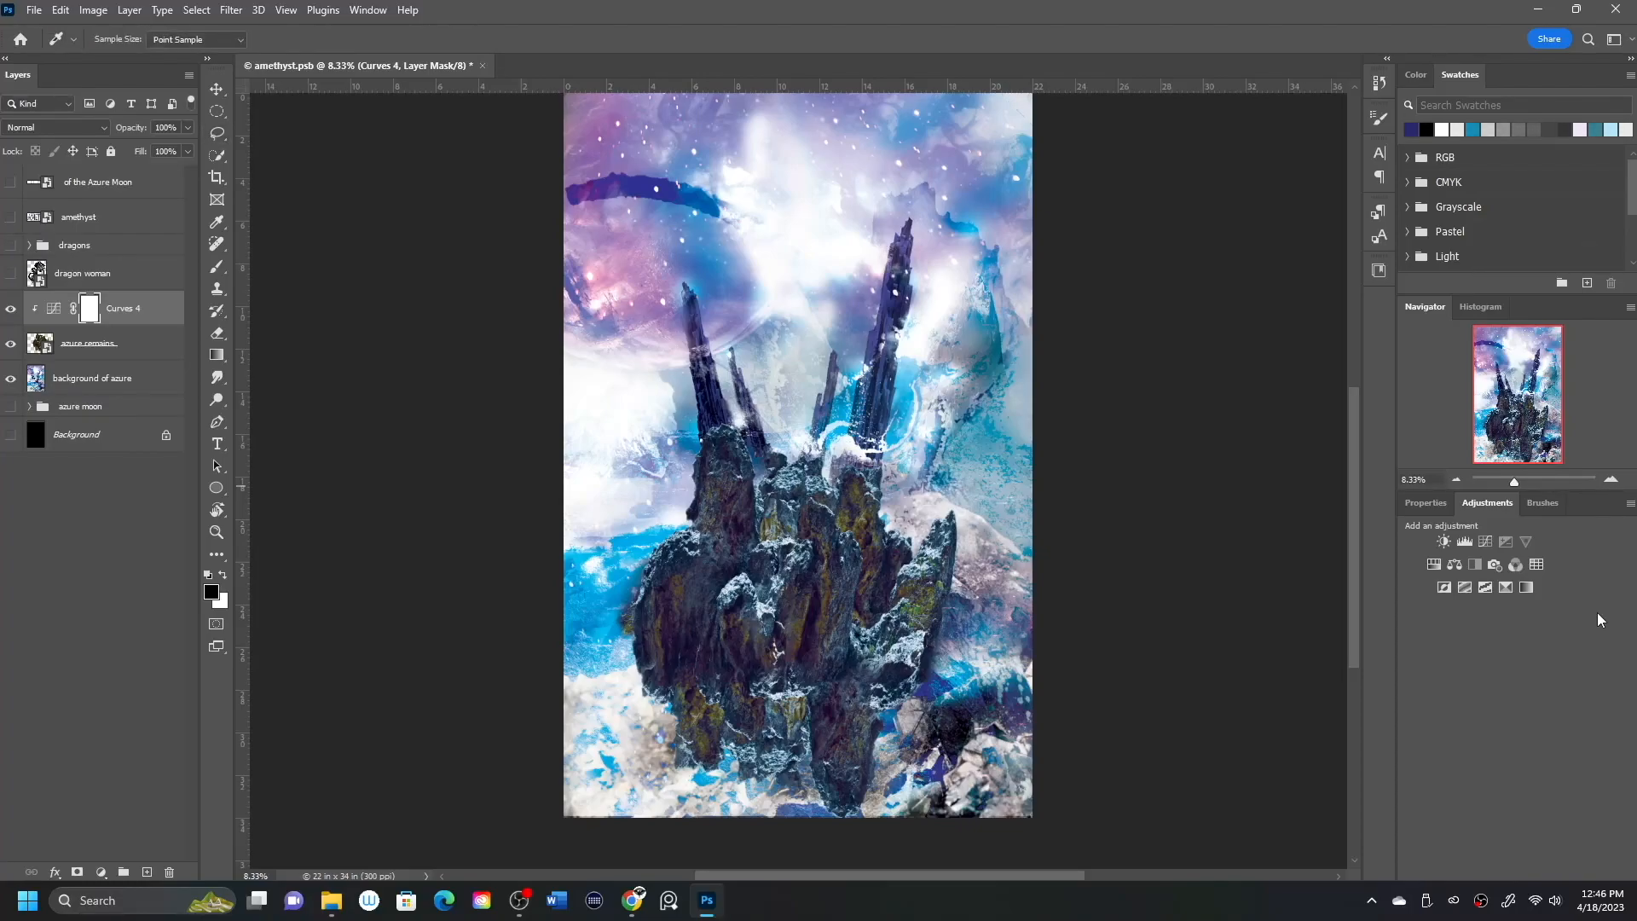
key("ctrl+l")
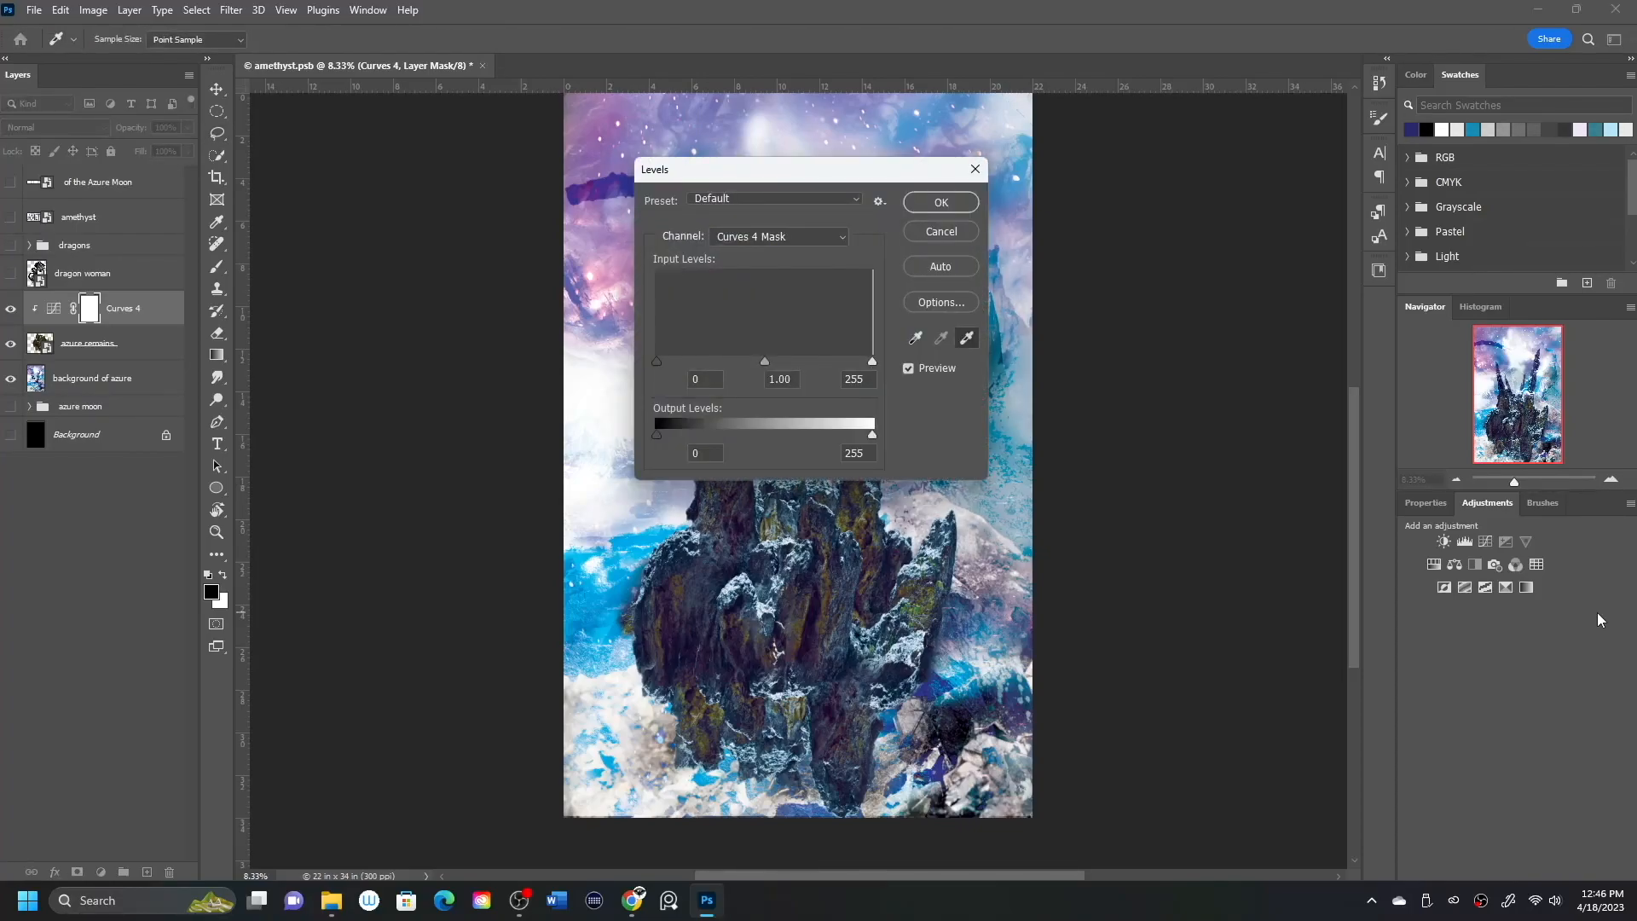
left_click(976, 170)
Apply Levels to the azure remains smart object with a shadow input of 23 and a highlight input of 214
left_click(154, 352)
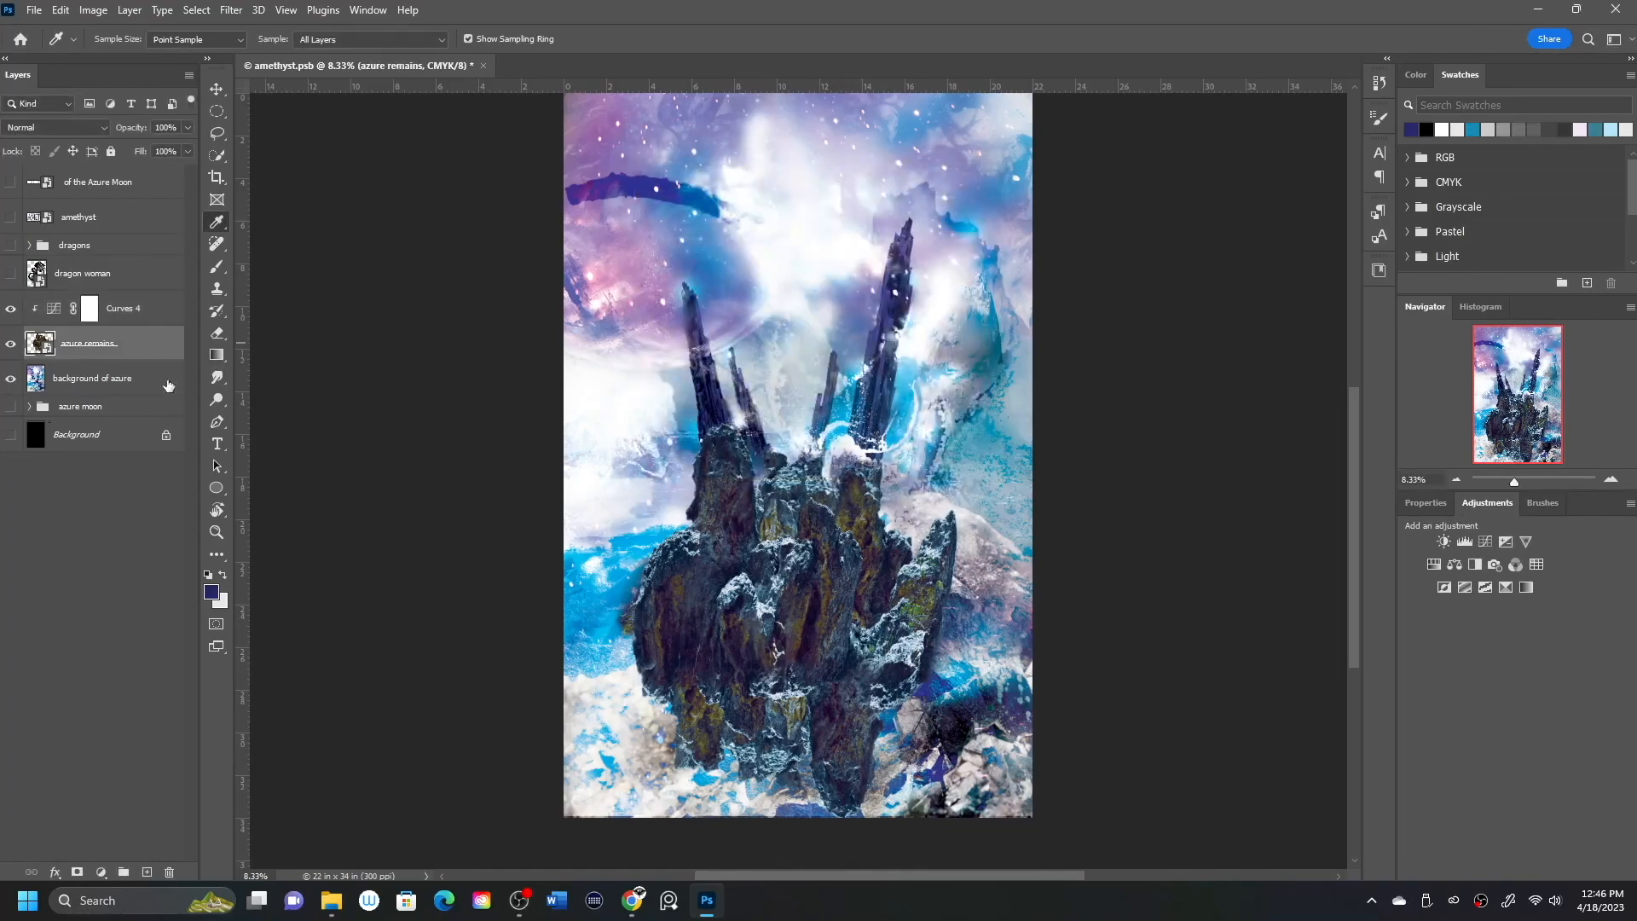
key("ctrl+l")
left_click_drag(784, 192, 1135, 234)
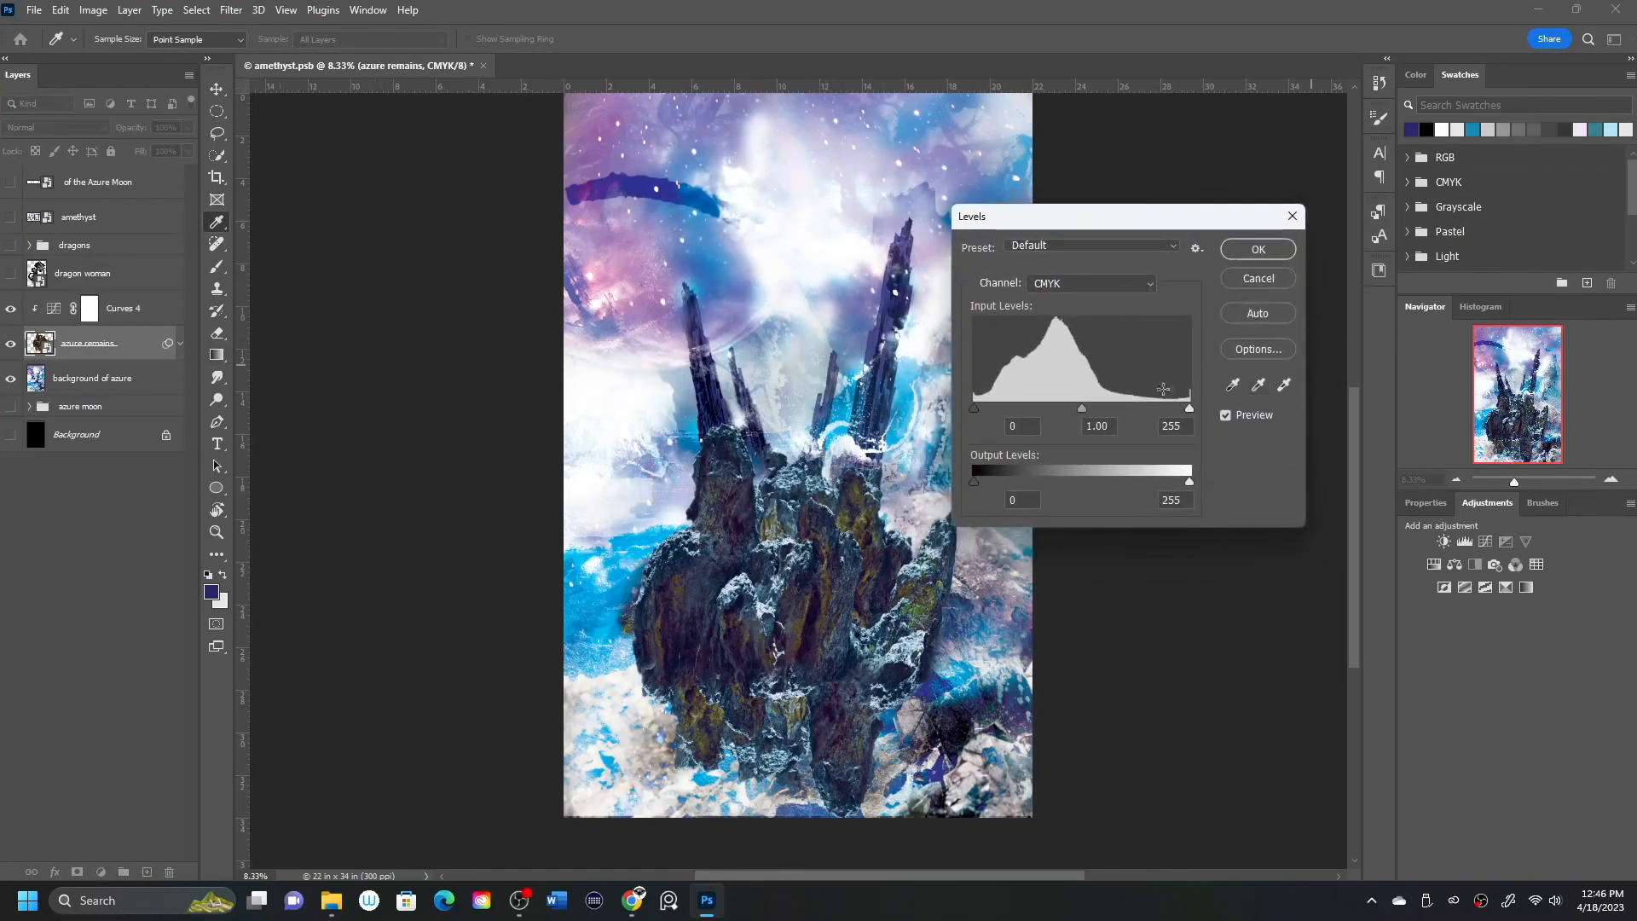
left_click_drag(1173, 413, 1155, 411)
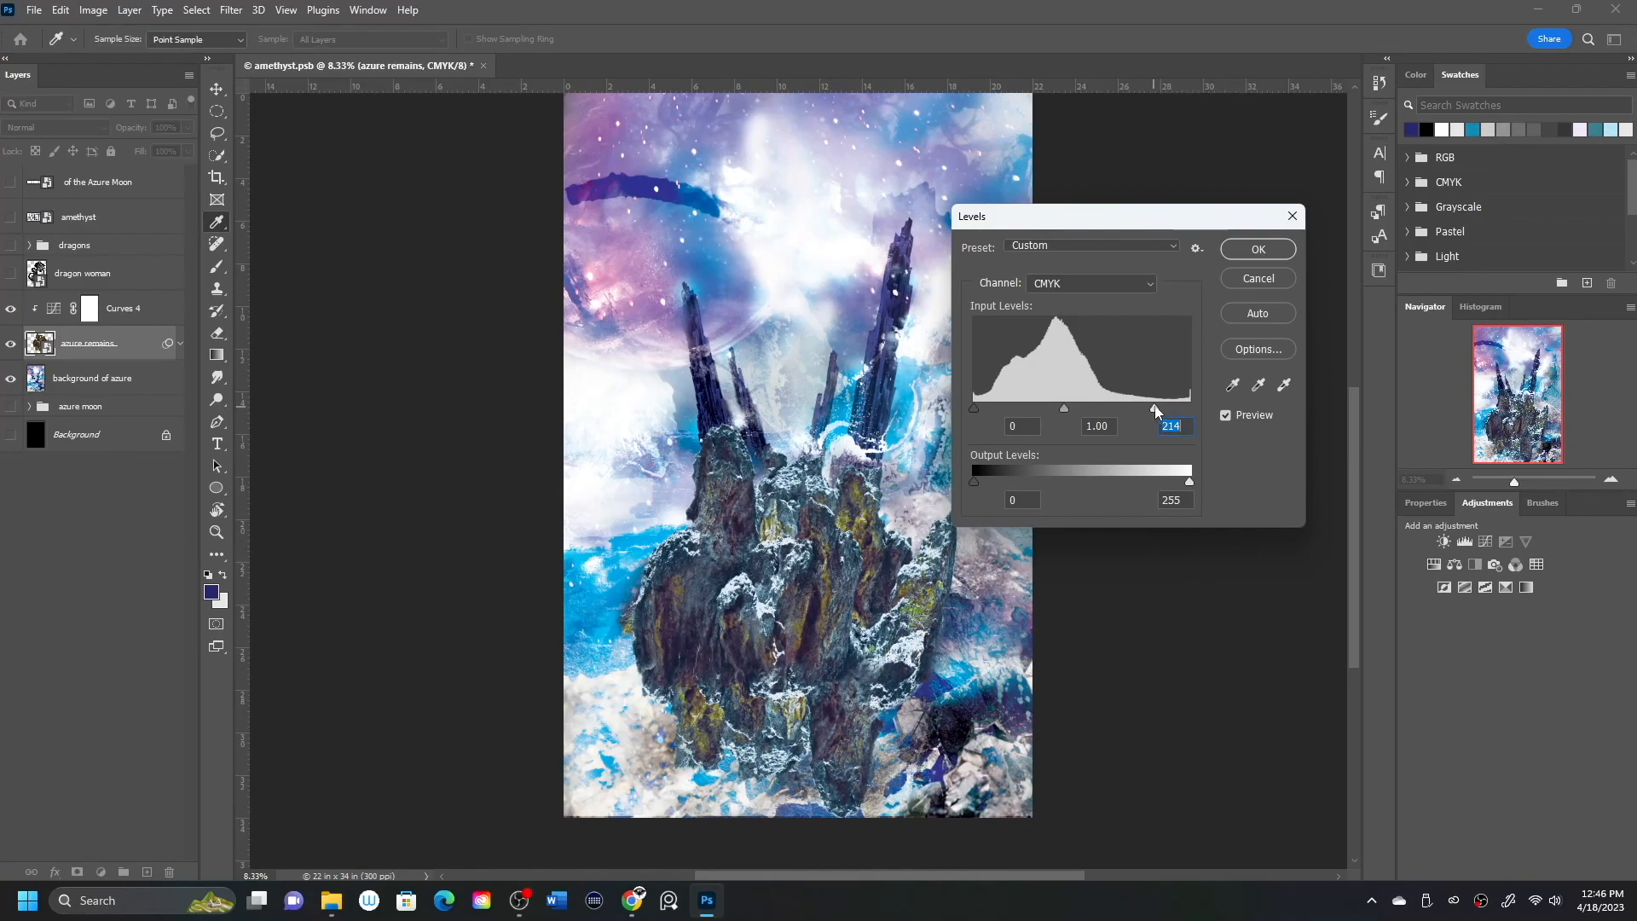
left_click_drag(978, 409, 999, 401)
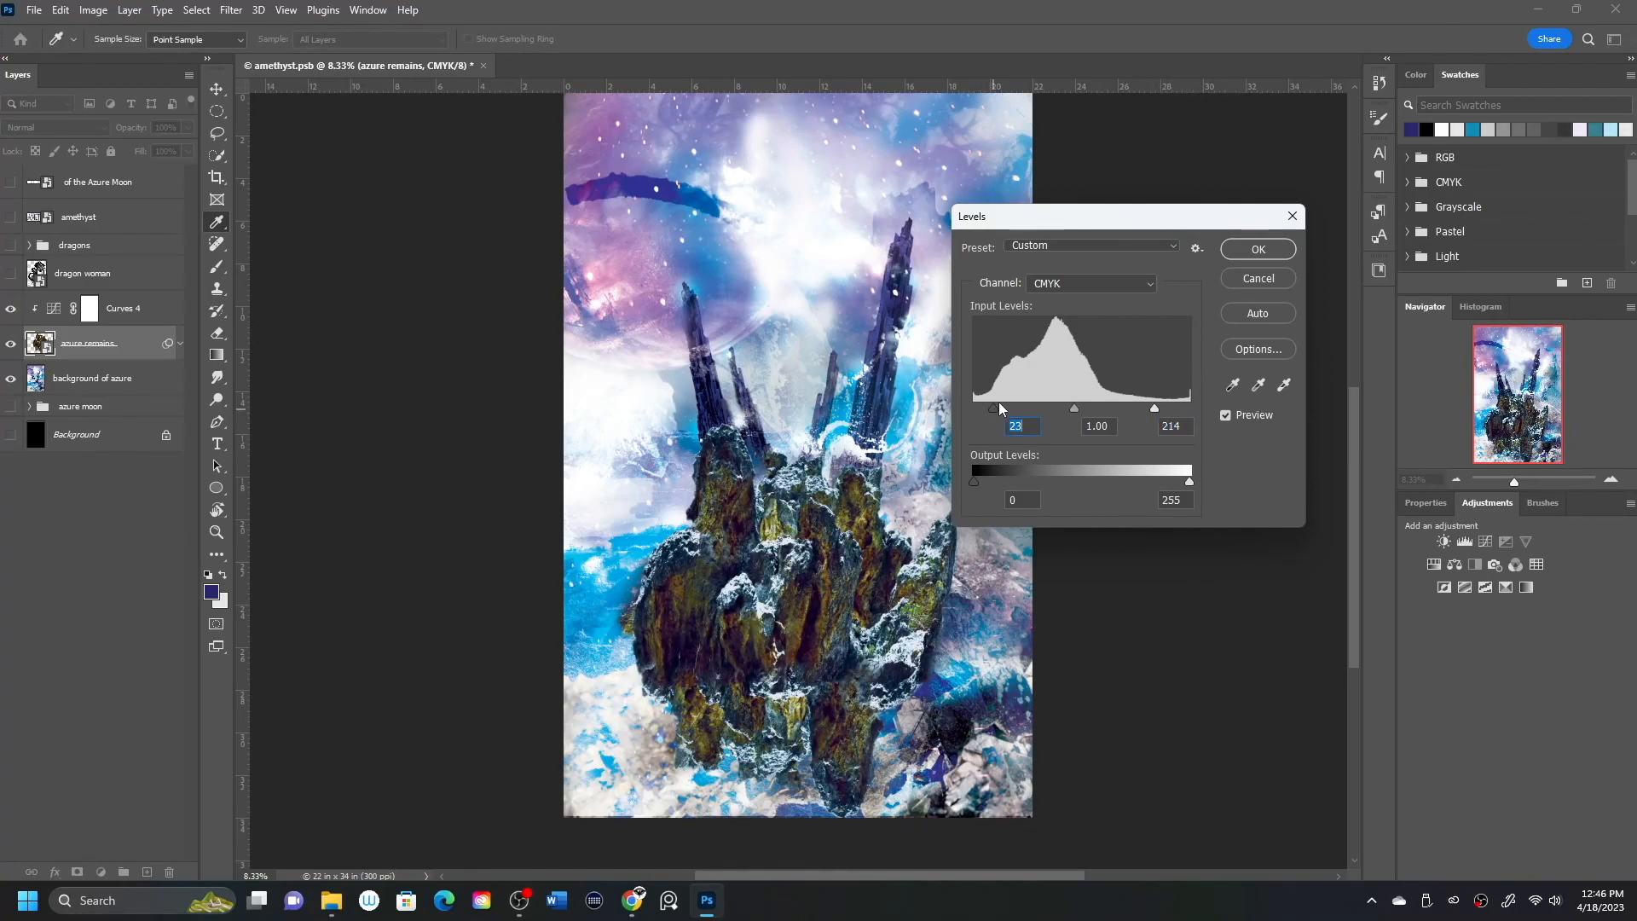
left_click(1259, 249)
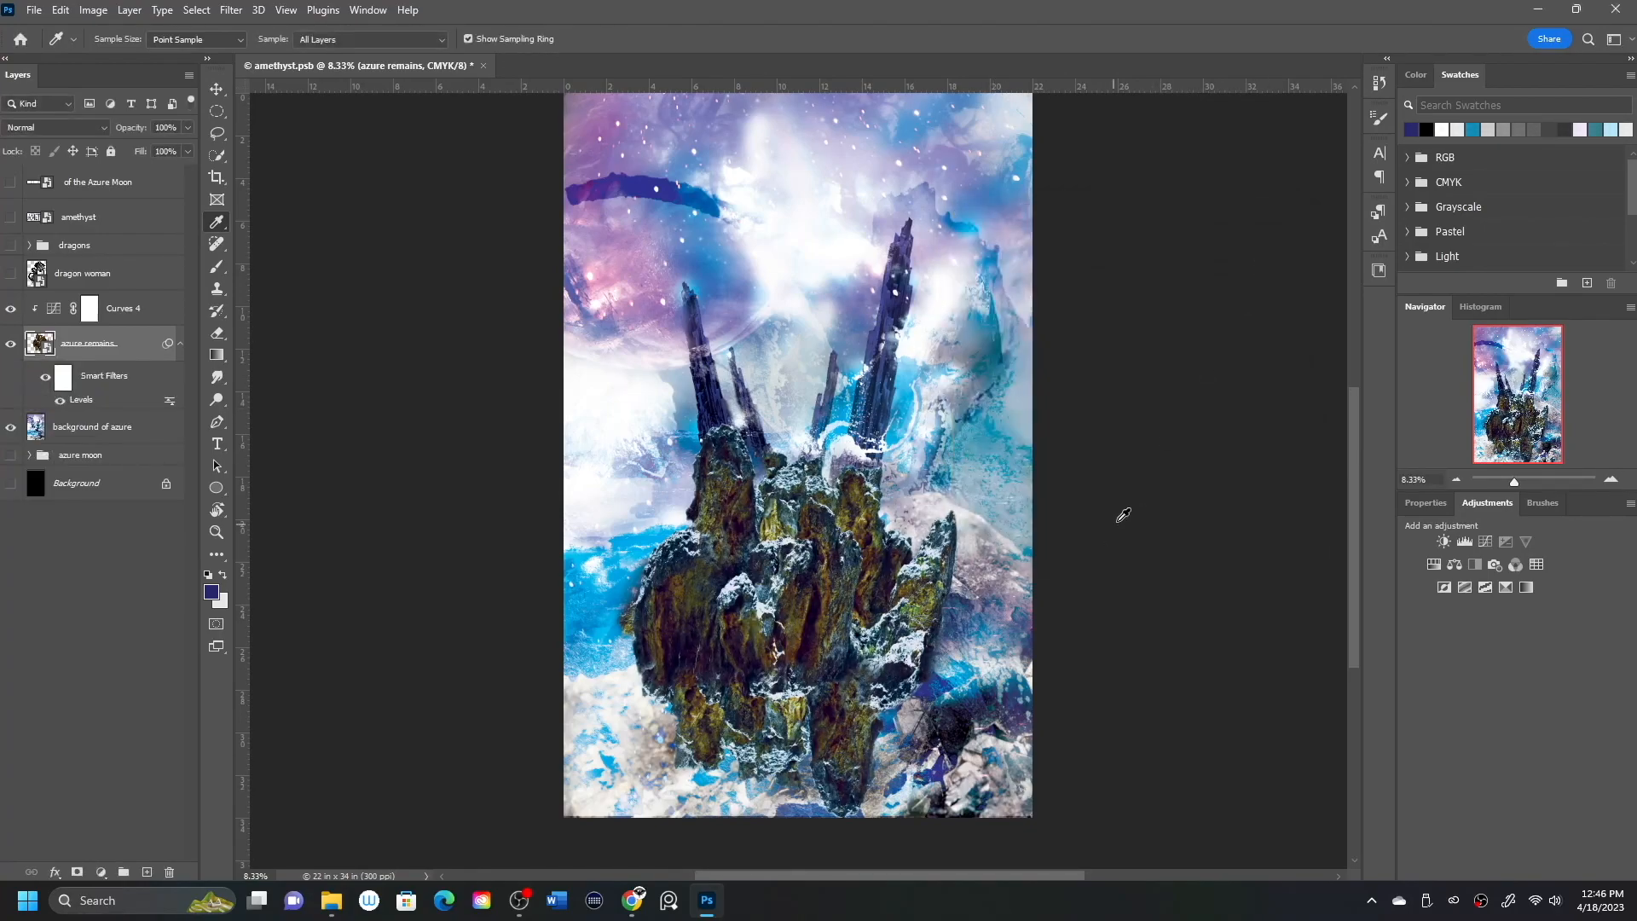
Set the azure remains layer's underlying Blend If highlights to 216 / 254, and preview the rocks with the dragon woman
double_click(140, 348)
left_click_drag(387, 146, 1285, 108)
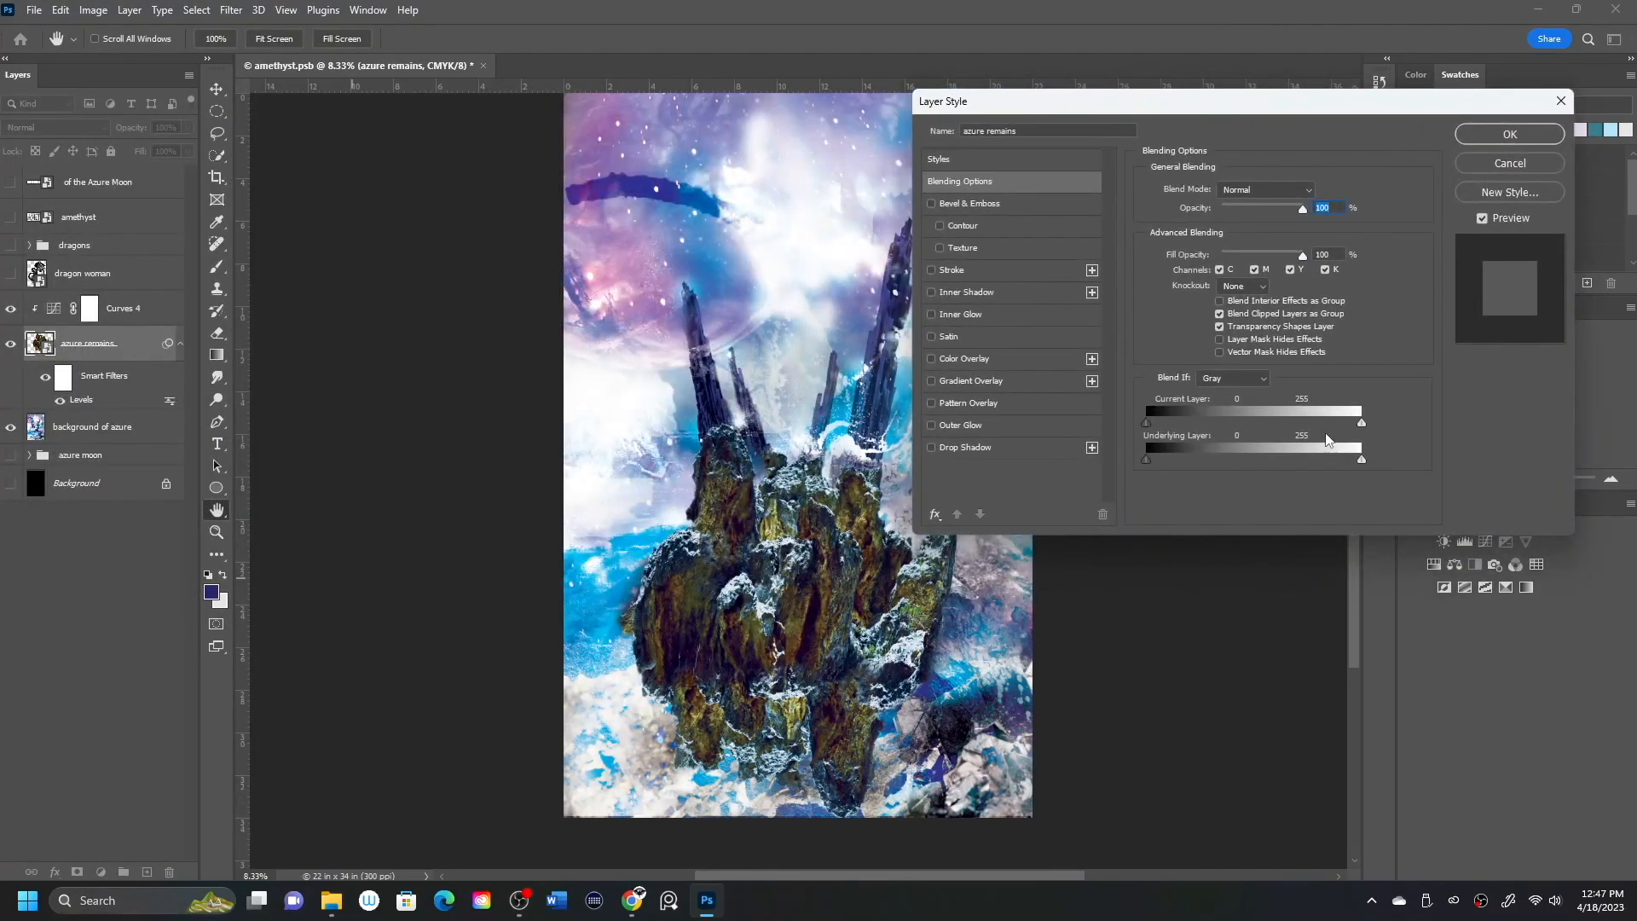
left_click(1313, 187)
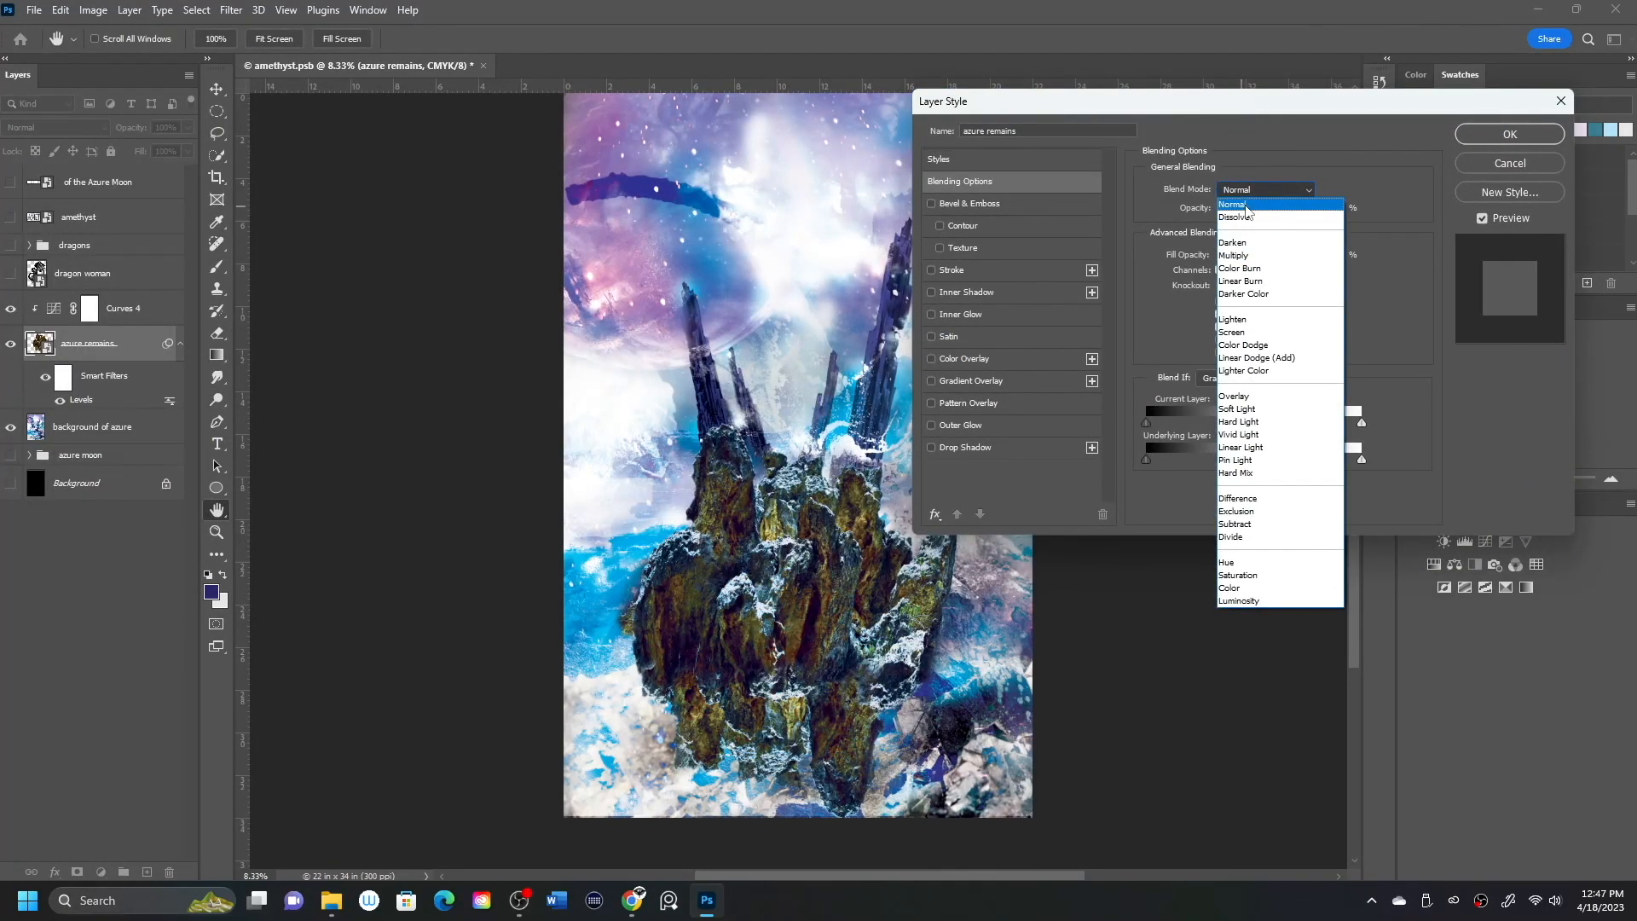
left_click(1233, 204)
mouse_move(1362, 461)
left_mouse_down()
mouse_move(1329, 465)
mouse_move(1363, 465)
left_mouse_up()
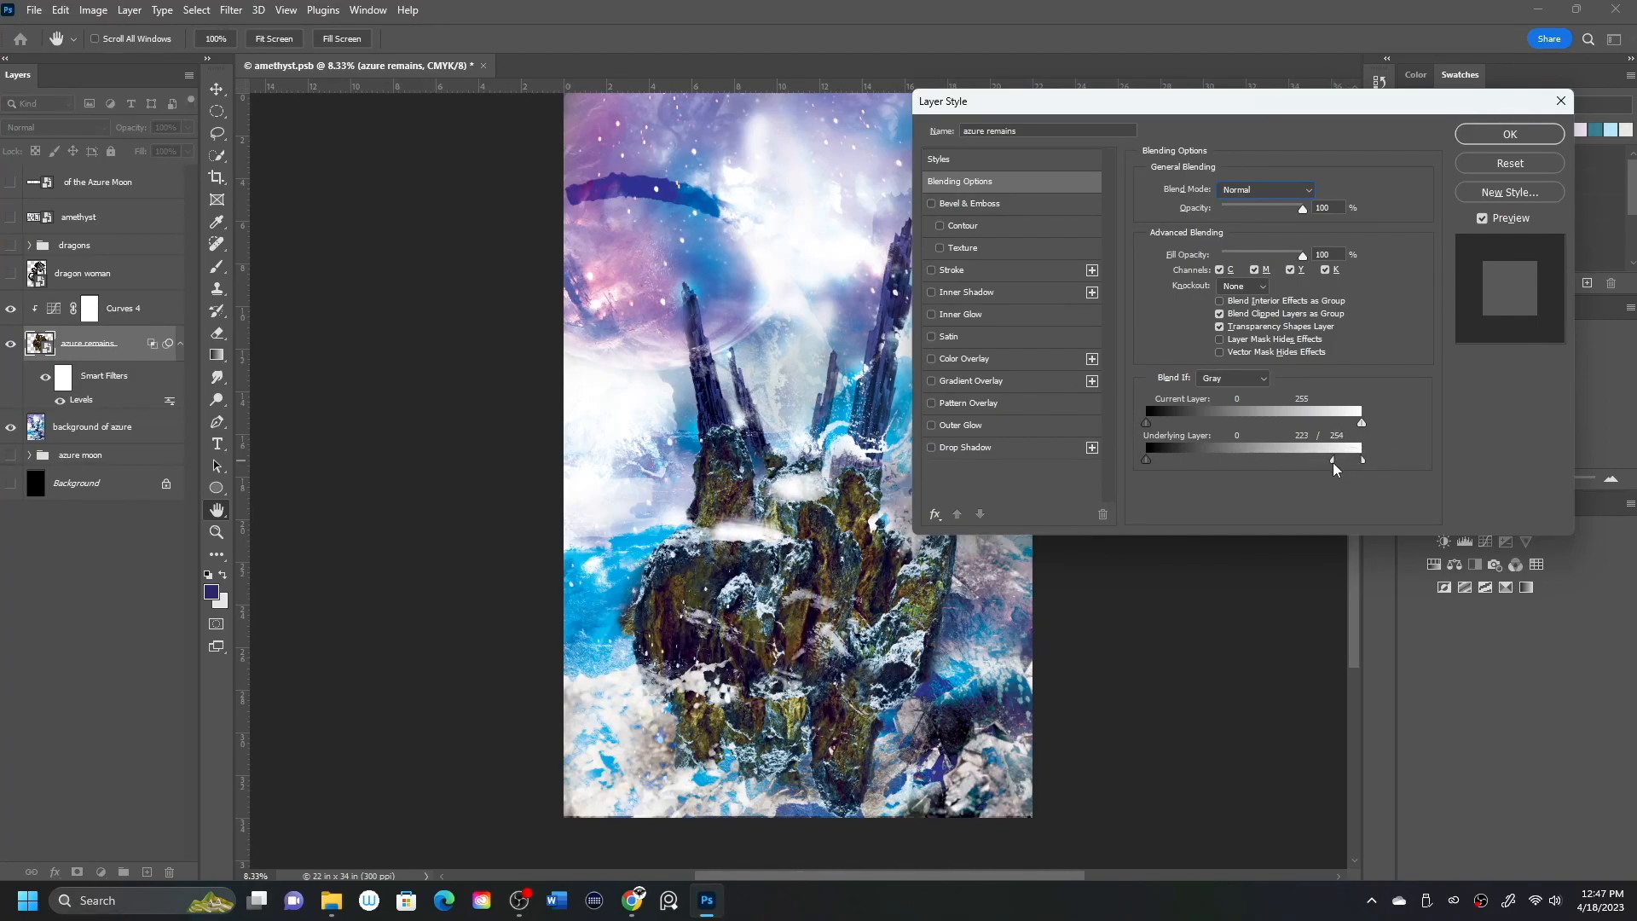
mouse_move(1332, 465)
left_mouse_down()
mouse_move(1348, 465)
mouse_move(1330, 470)
left_mouse_up()
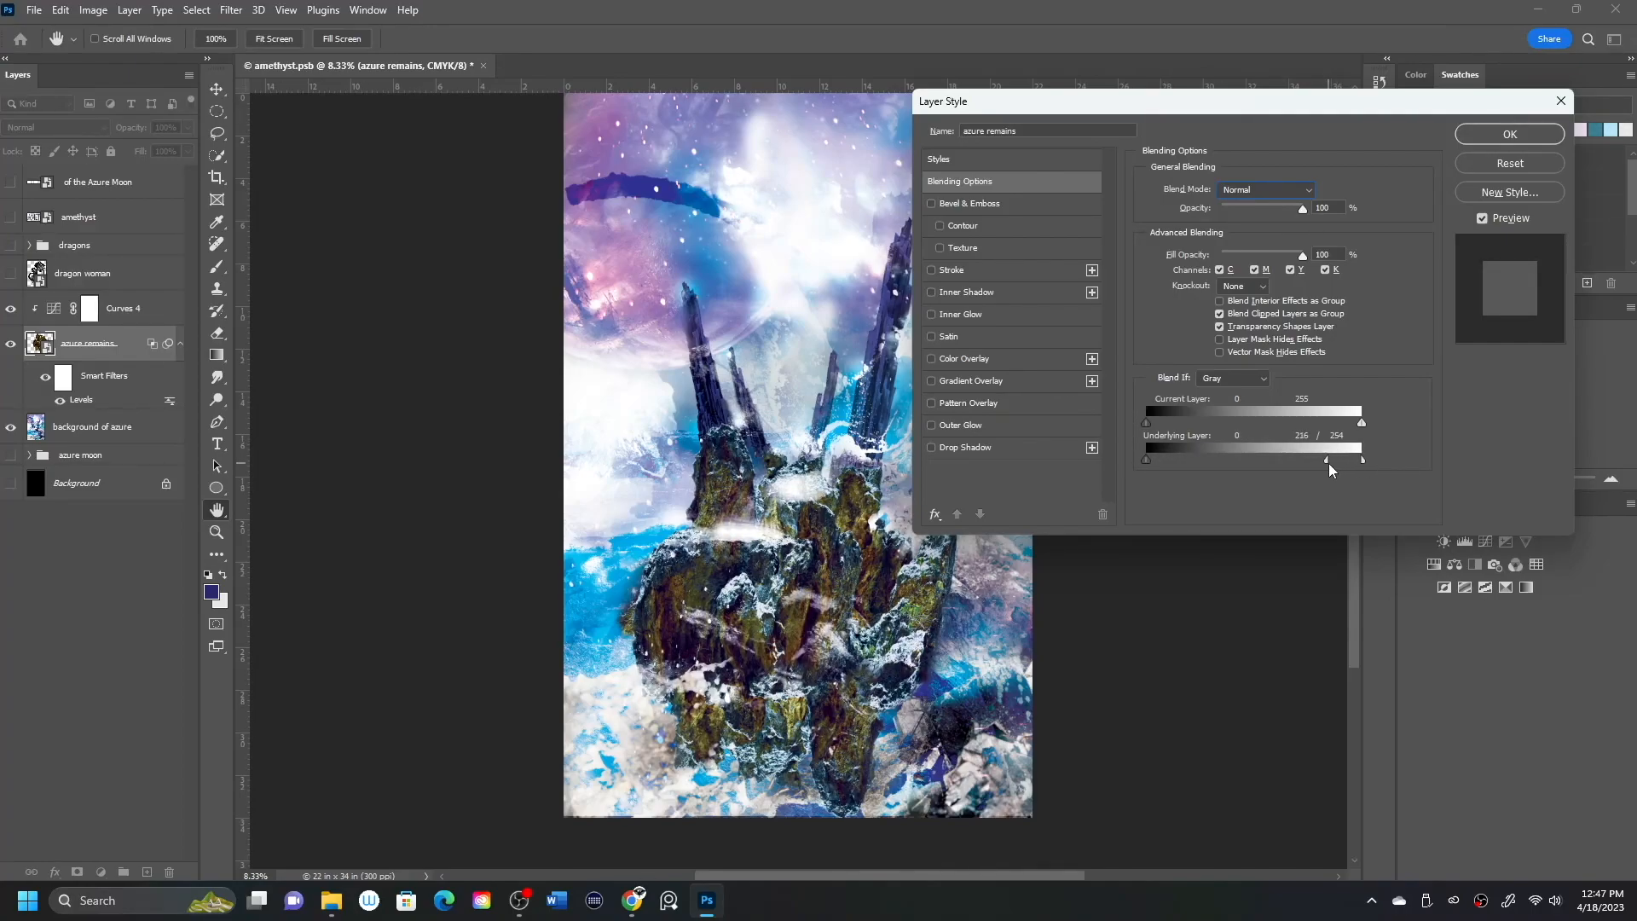
left_click(1510, 134)
left_click(10, 273)
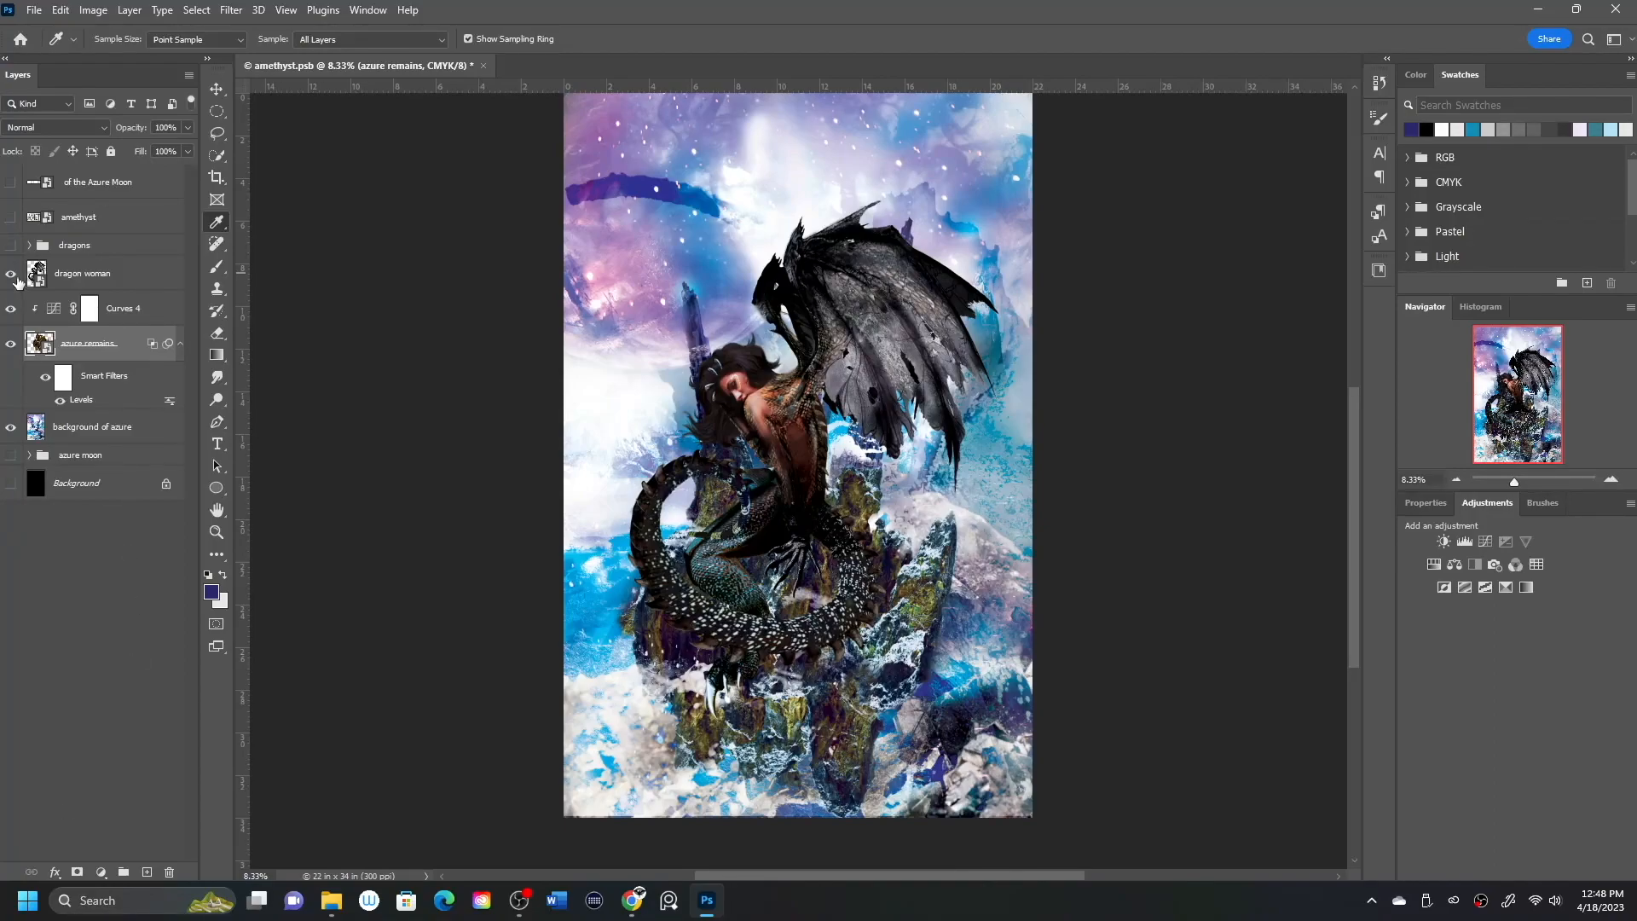
left_click(10, 273)
Soften the rocks' Levels smart filter by lowering the shadow input and raising the highlight input to 241
double_click(82, 400)
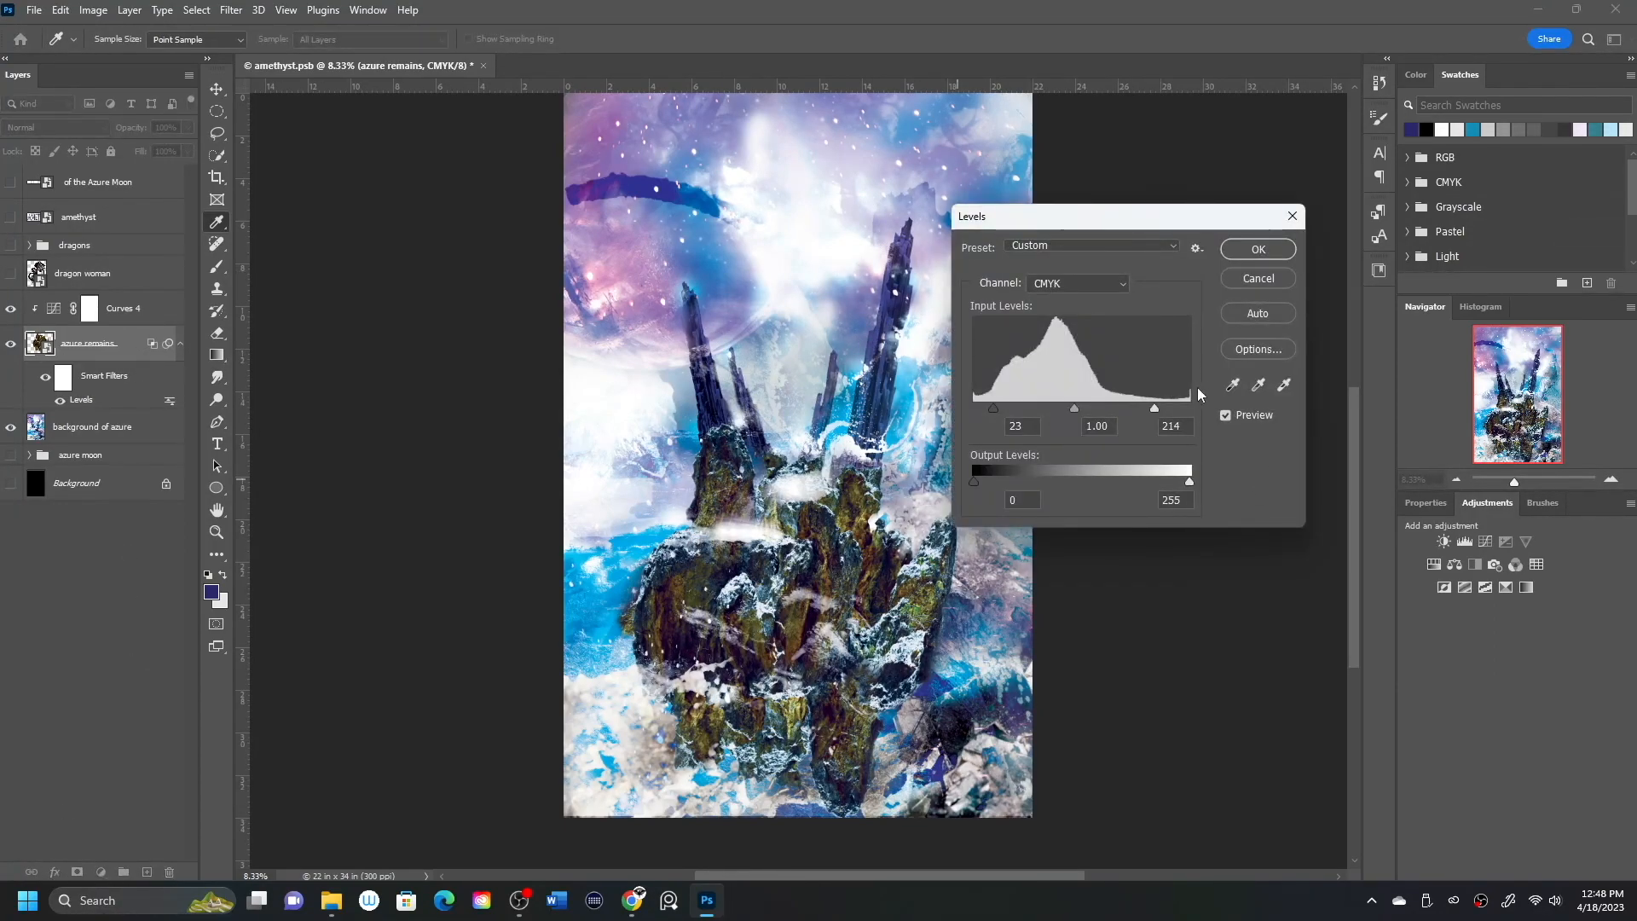
left_click_drag(1015, 412, 978, 416)
left_click_drag(1154, 408, 1182, 410)
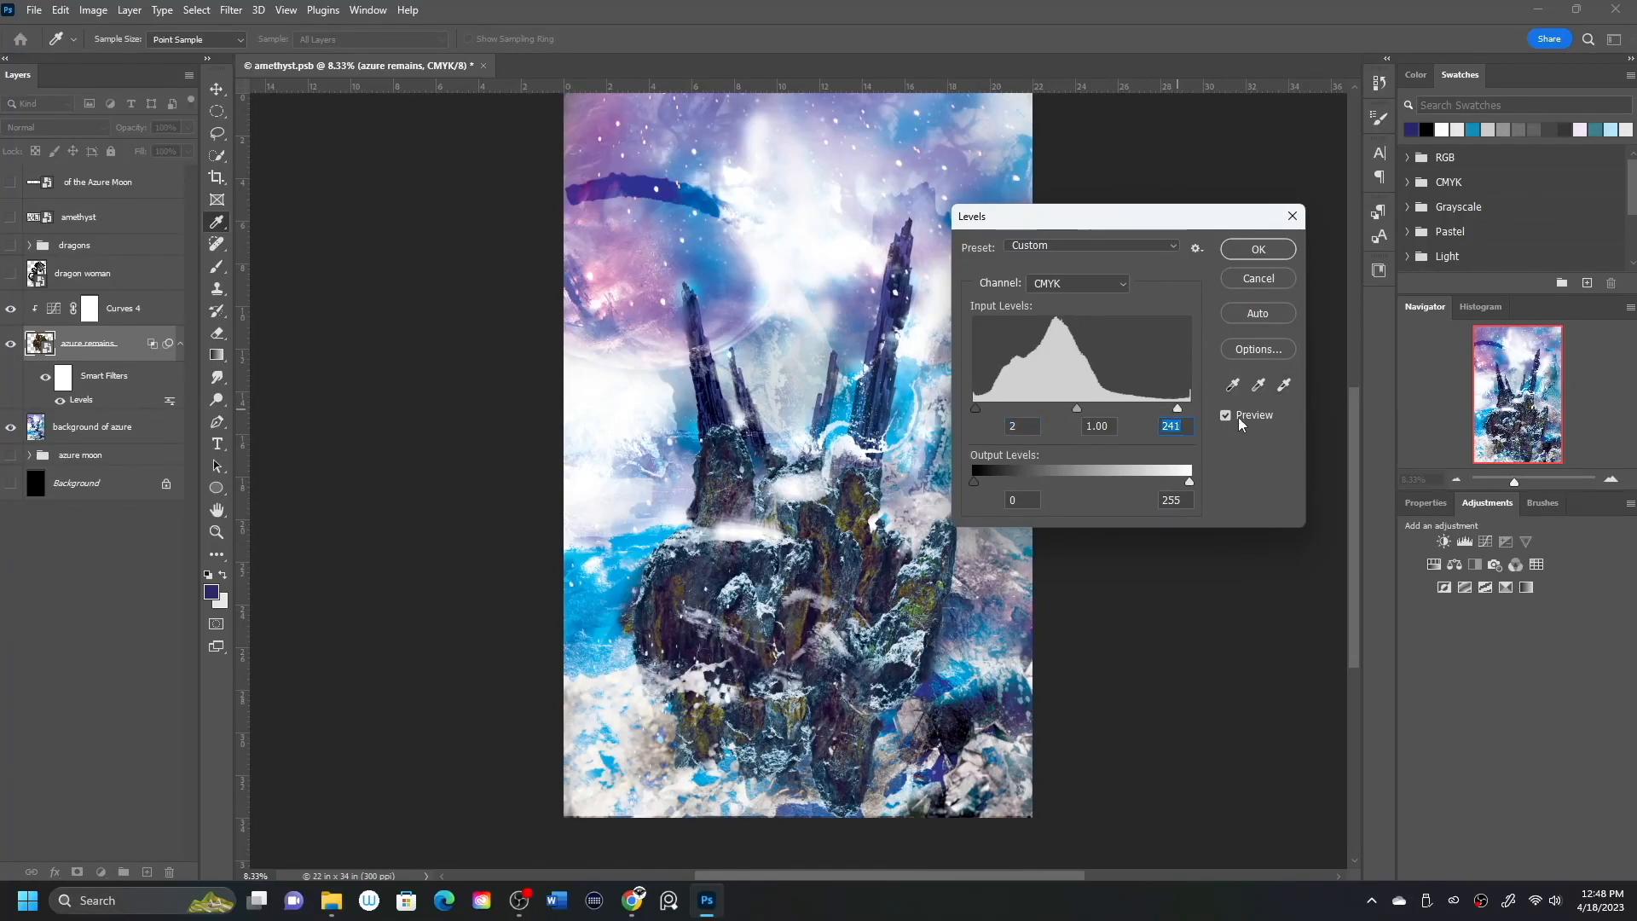
left_click_drag(974, 411, 988, 411)
left_click(1257, 249)
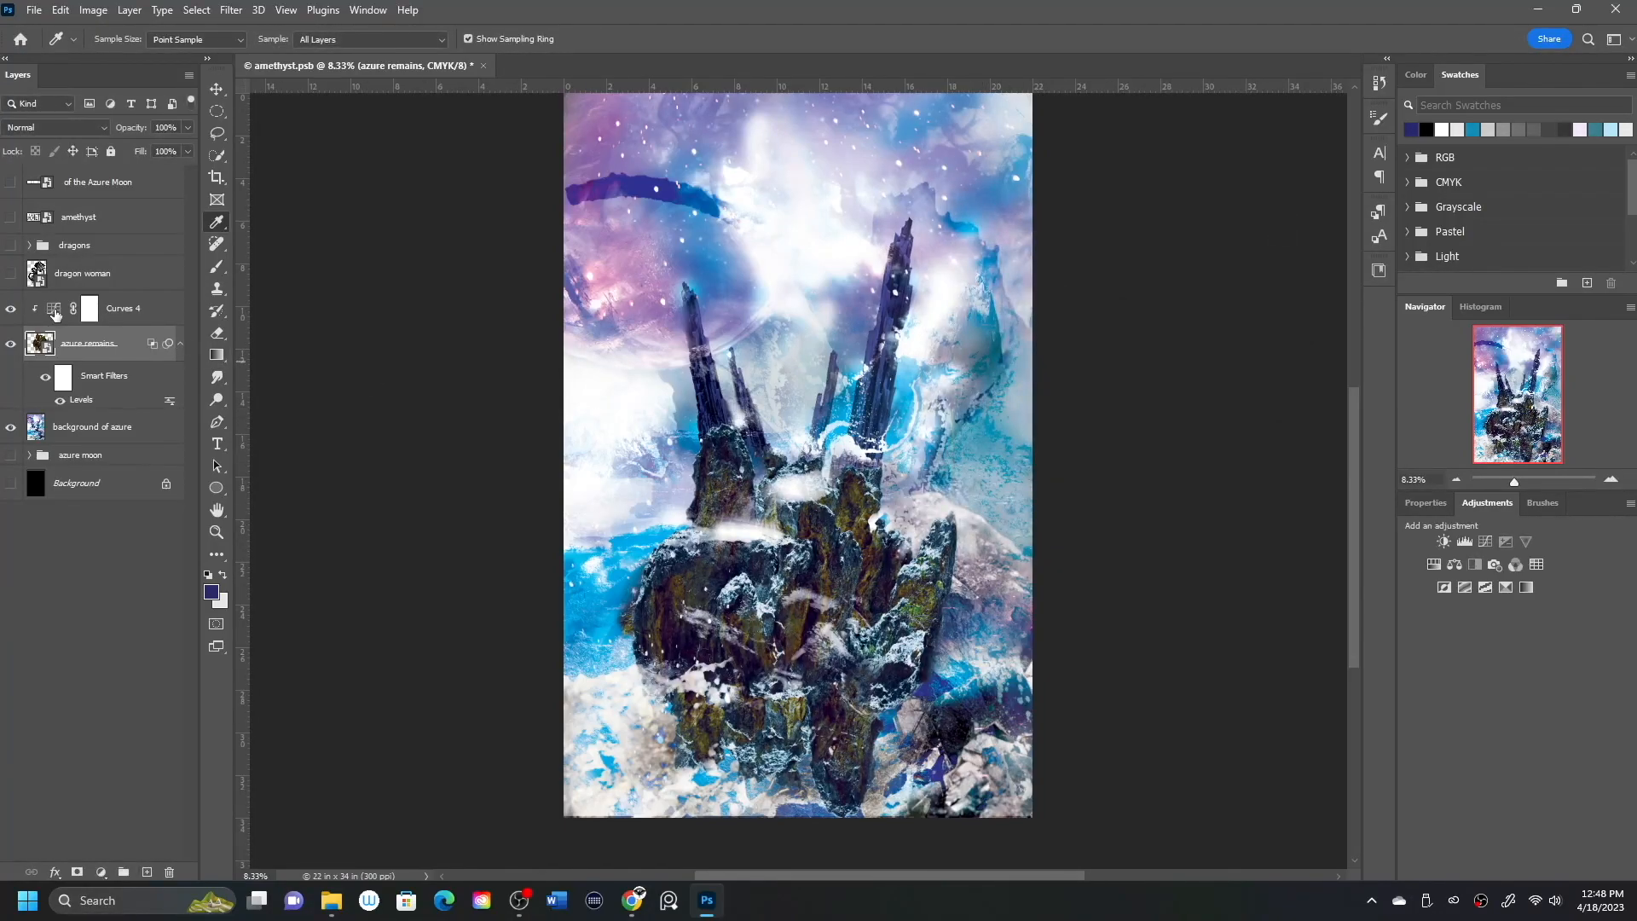
Bend the Black curve in Curves 4 to input 42, output 66, and move the Cyan curve's lower end point further inward
double_click(54, 308)
left_click(1504, 583)
left_click(1503, 648)
left_click_drag(1517, 668, 1516, 657)
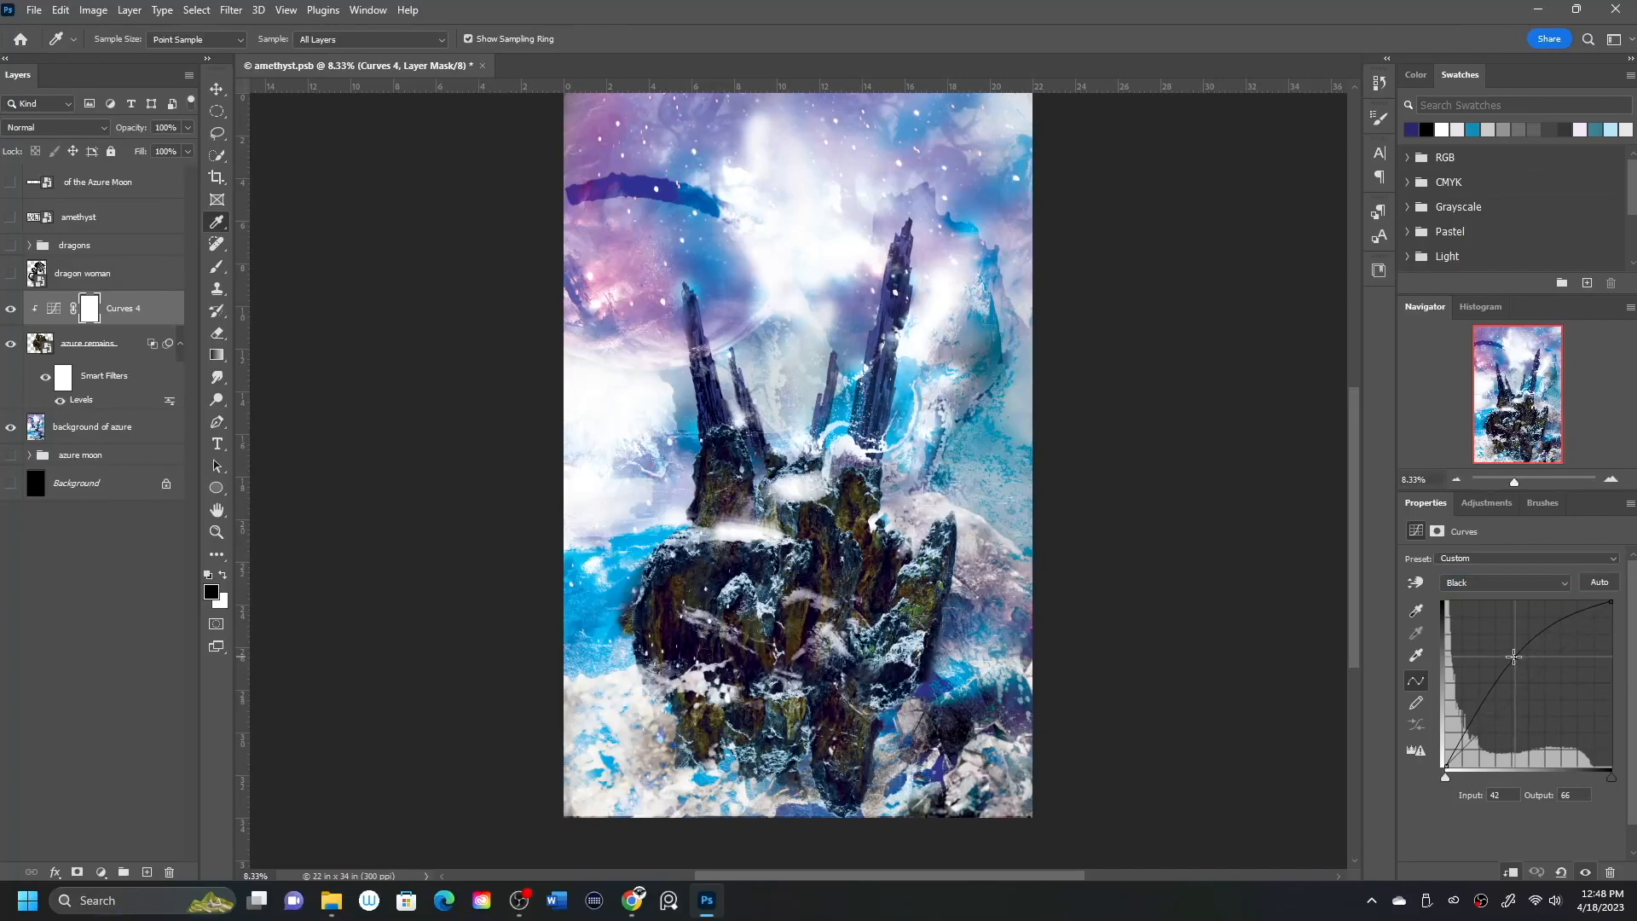
left_click(1504, 582)
left_click(1506, 612)
left_click_drag(1486, 758, 1546, 765)
Set the Magenta curve's lower end point in Curves 4 to input 60, output 0, and show the dragon woman layer
left_click(1504, 583)
left_click(1504, 624)
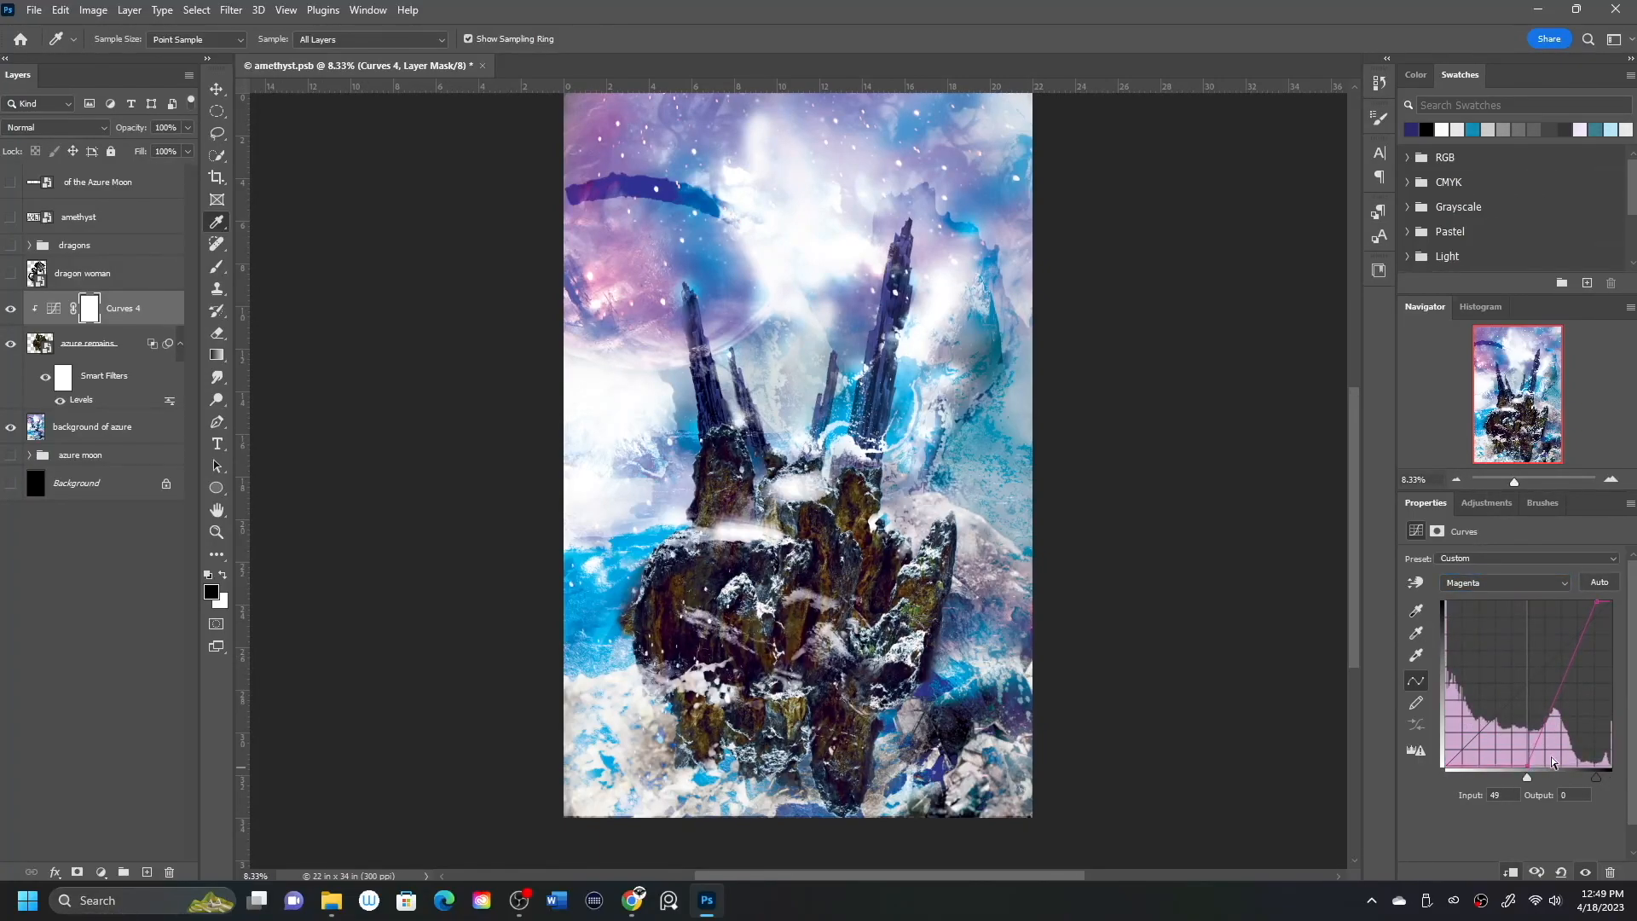
left_click(12, 273)
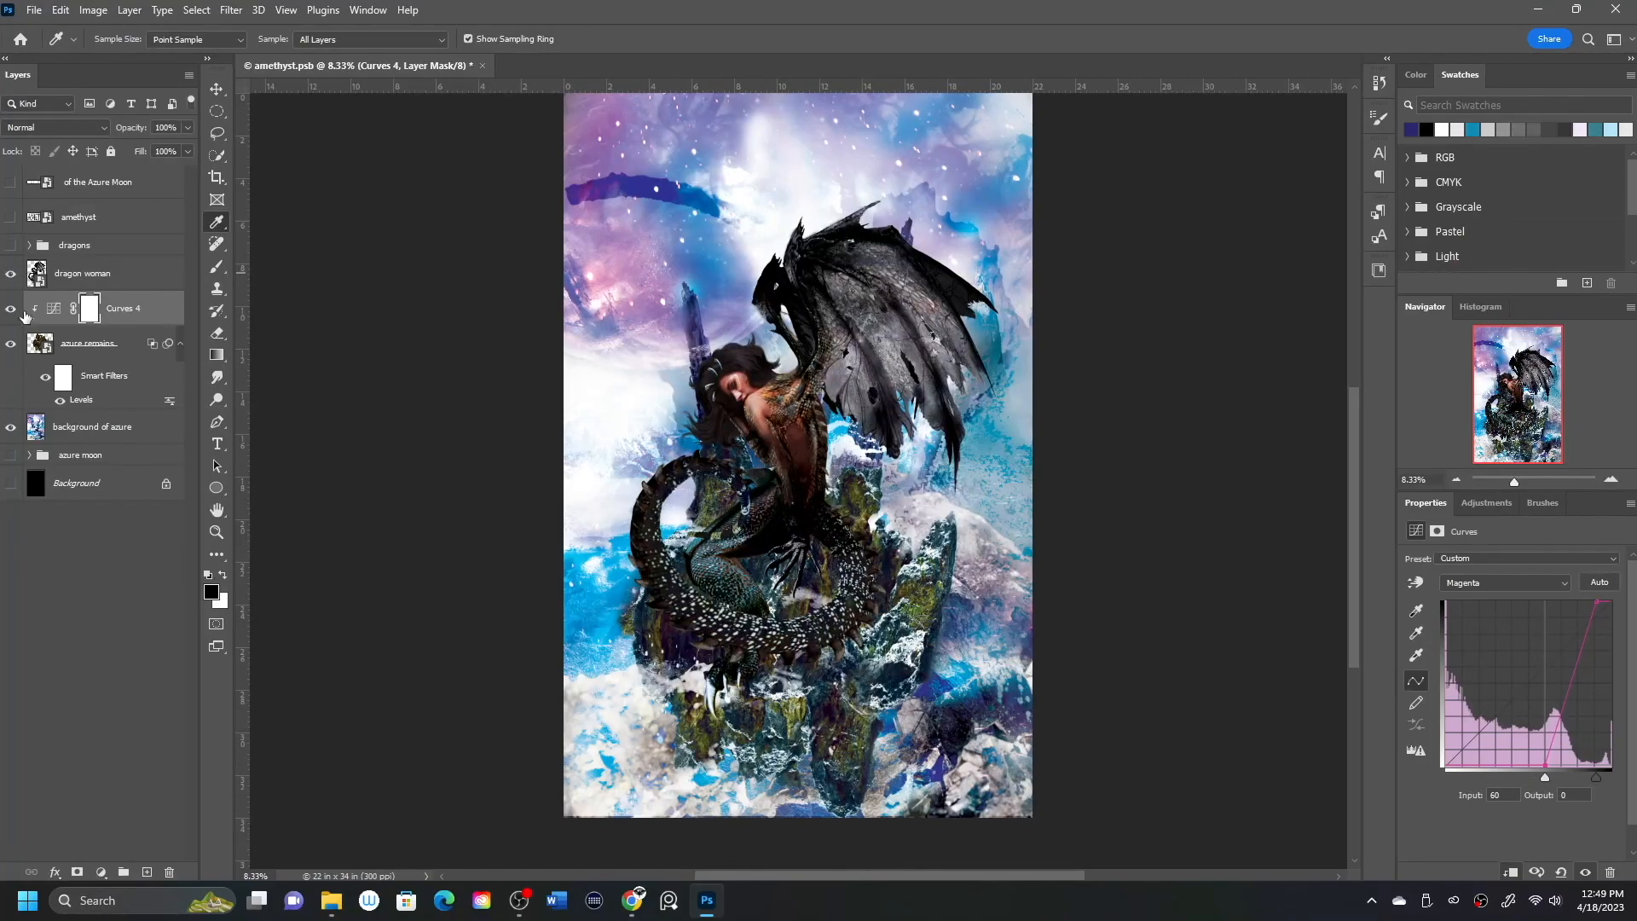
Duplicate the azure remains layer, clip Curves 4 to one copy, and move the other copy above Curves 4
left_click(40, 650)
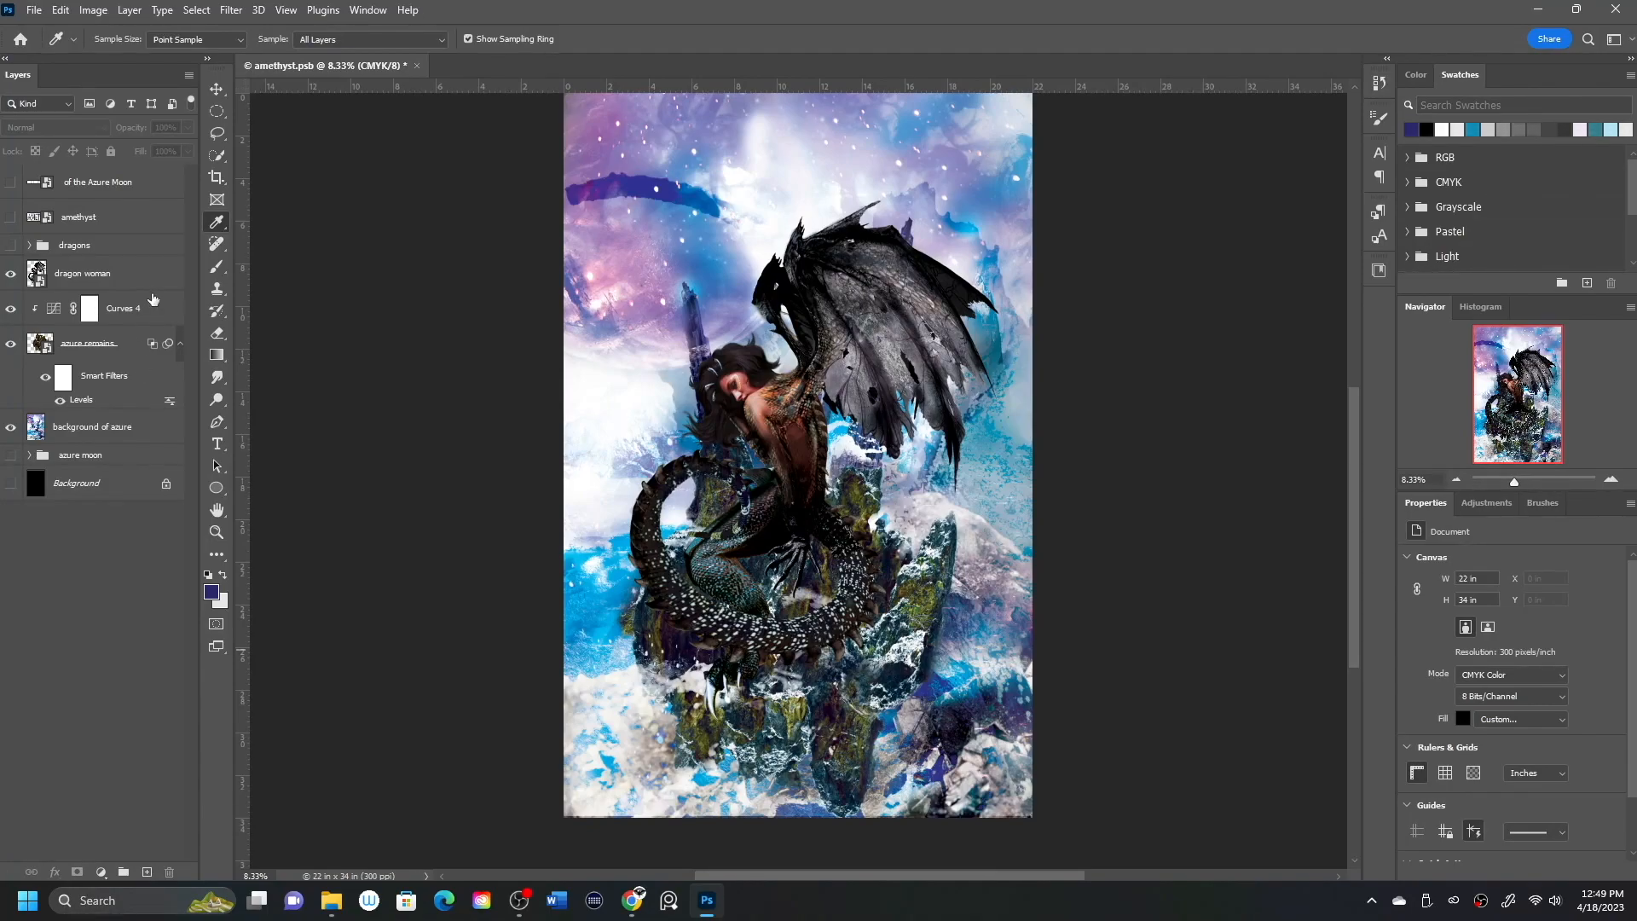
left_click_drag(130, 348, 147, 871)
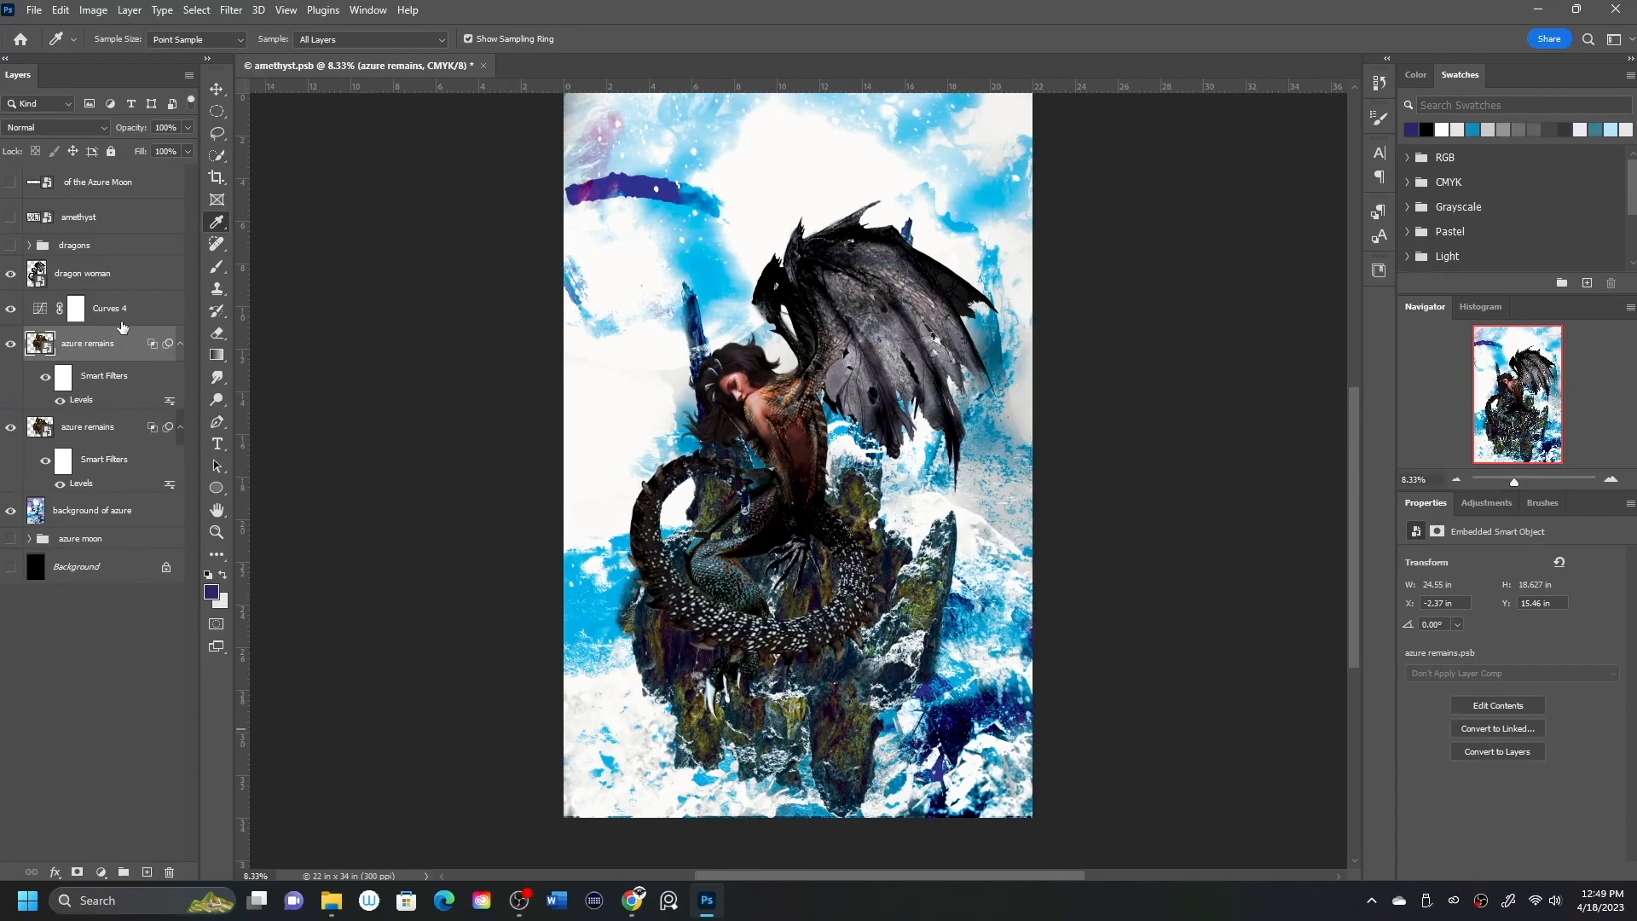
left_click(125, 325, "alt")
left_click_drag(114, 437, 100, 304)
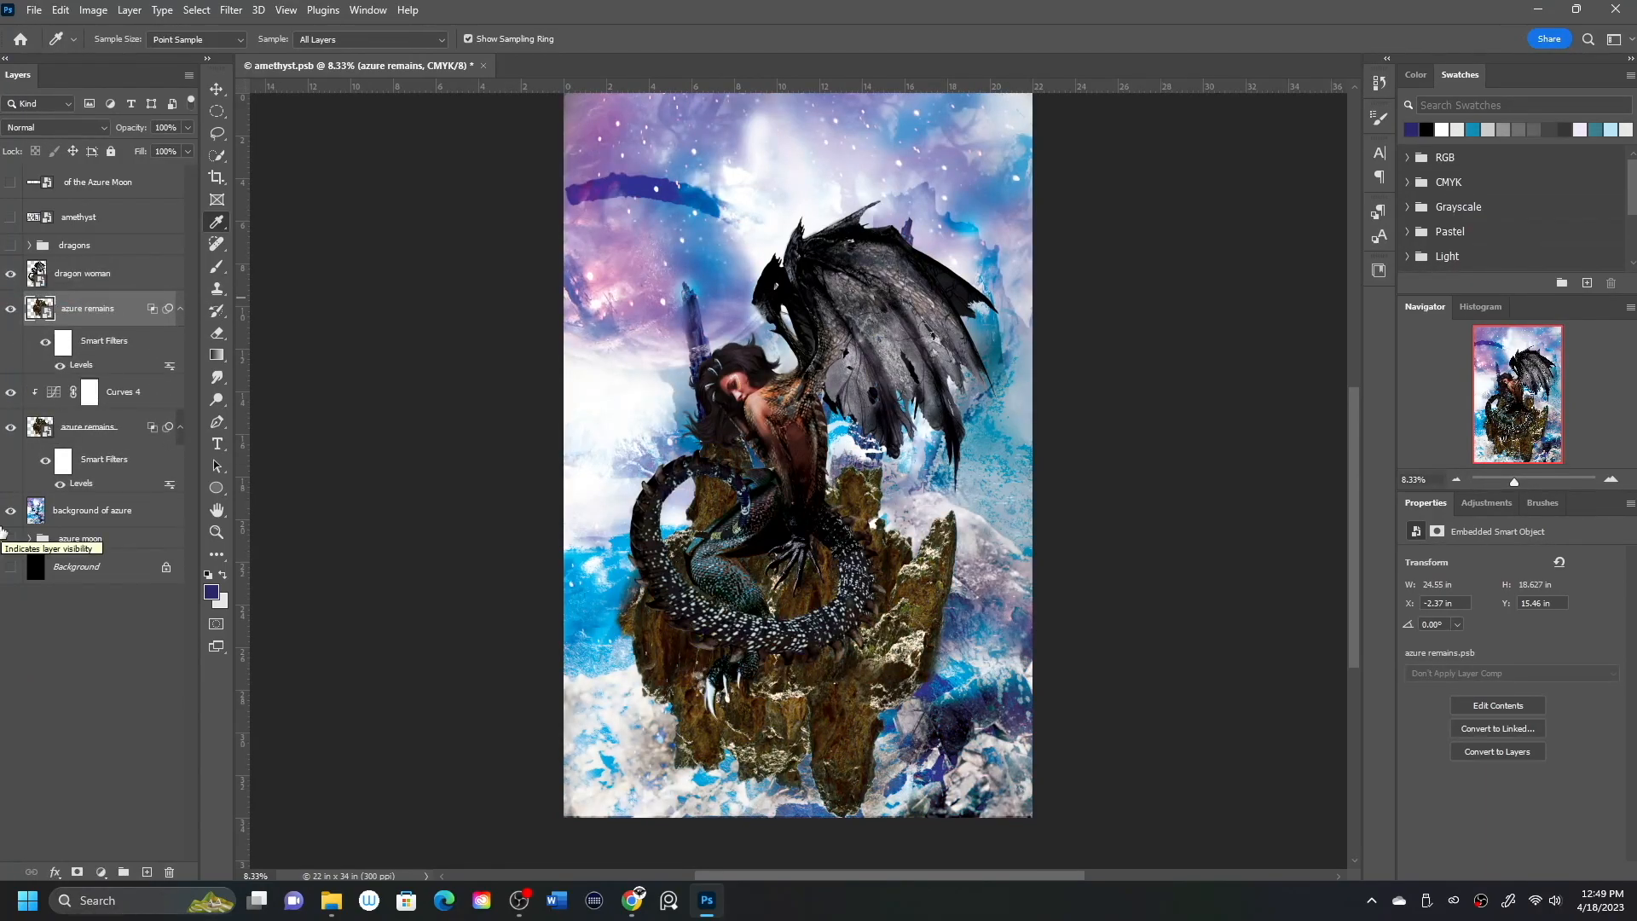
Try the Overlay and Darken blend modes on the top azure remains copy, and return it to Normal
left_click(55, 127)
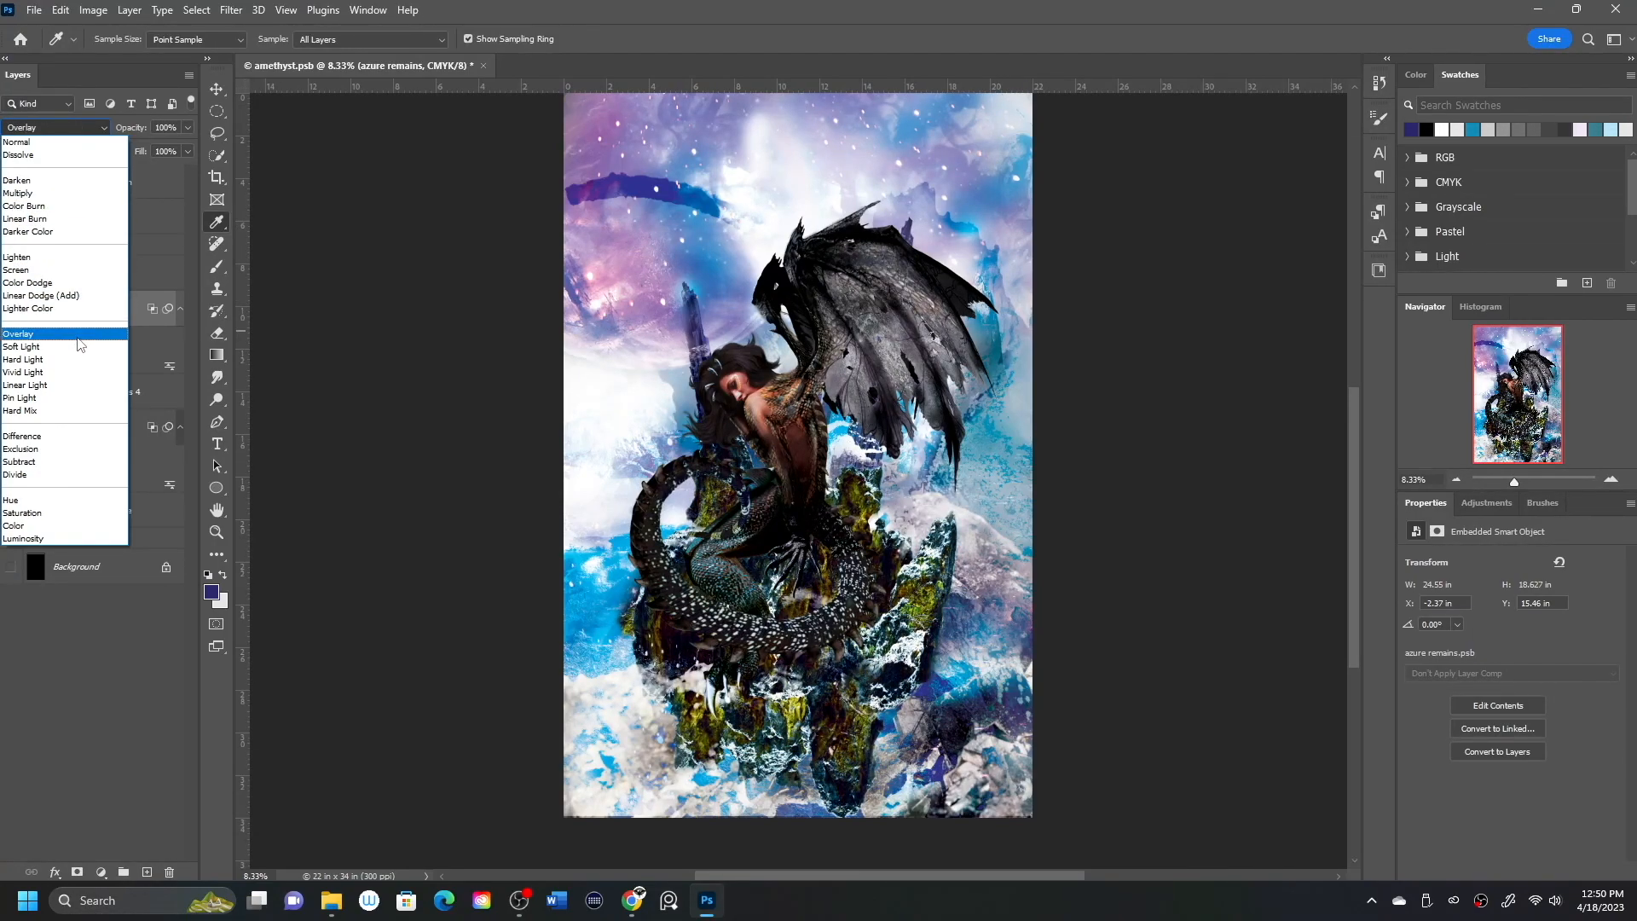
left_click(63, 180)
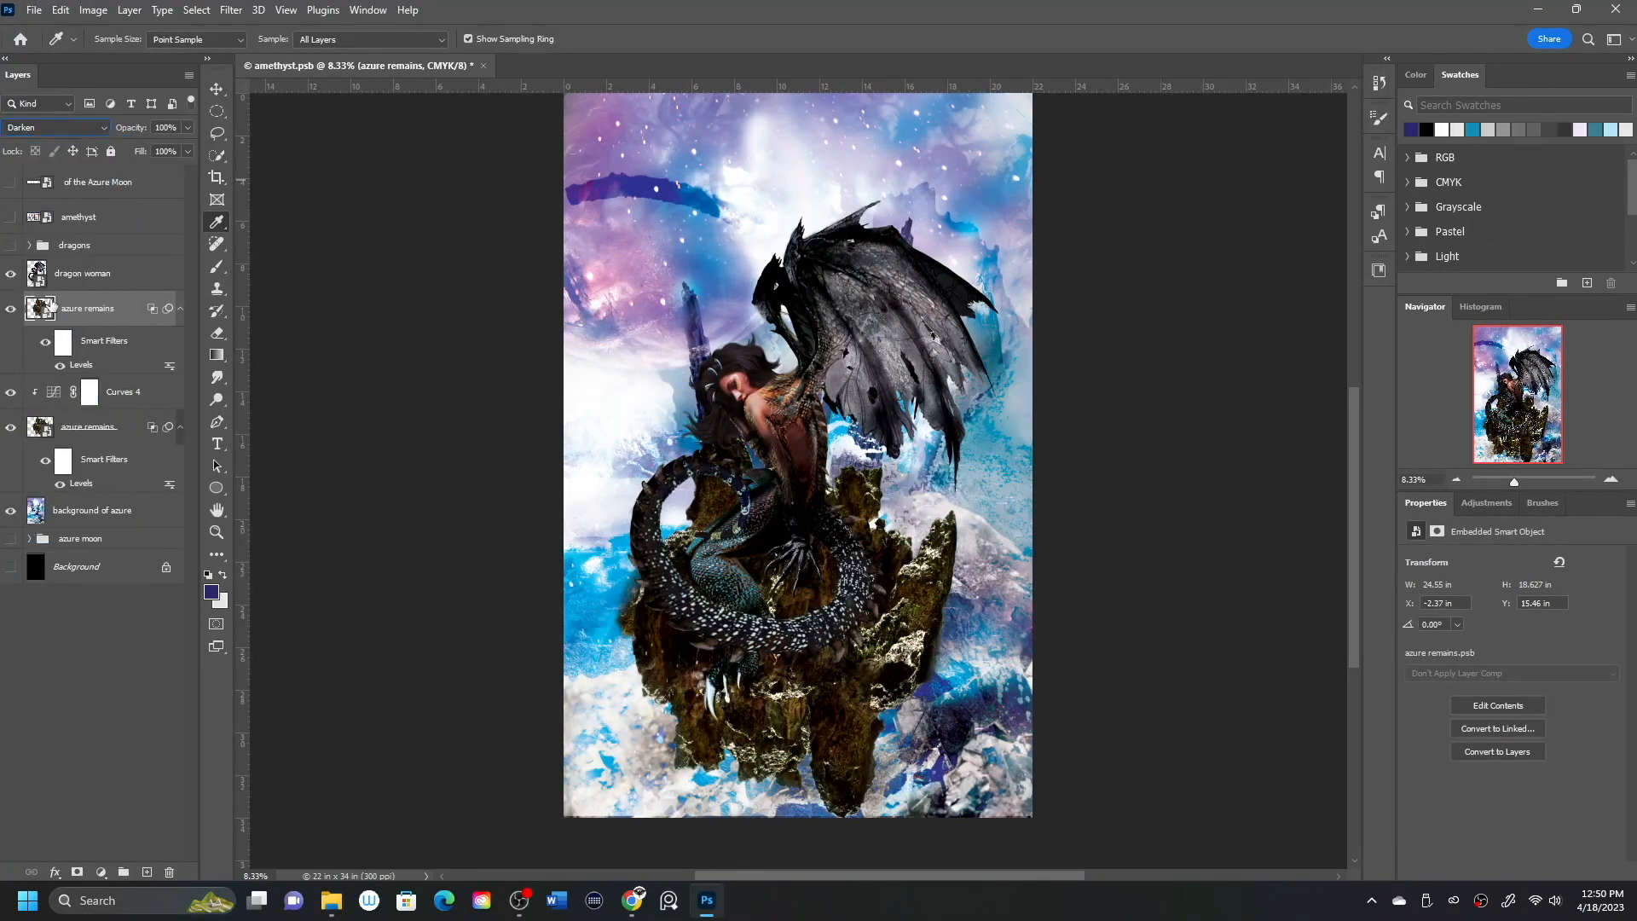
left_click(55, 127)
left_click(61, 142)
Try the unclipped azure remains copy beneath the curves-adjusted one, preview Pin Light on the adjusted rocks, and restore the earlier layer order
left_click_drag(150, 335, 139, 486)
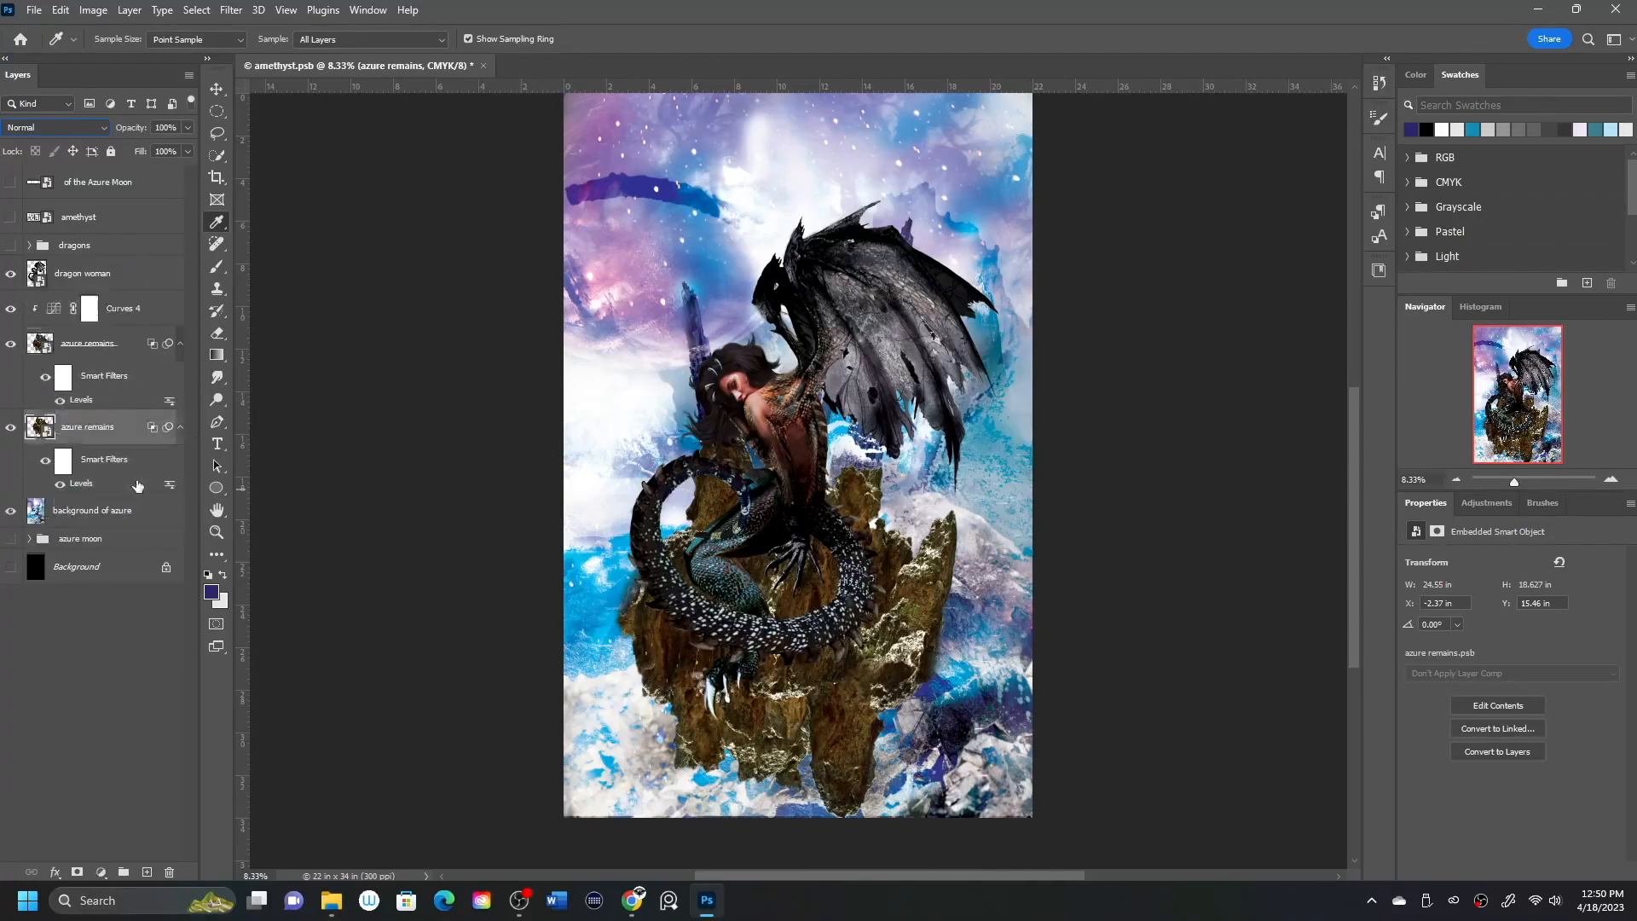
left_click(137, 345)
left_click(104, 128)
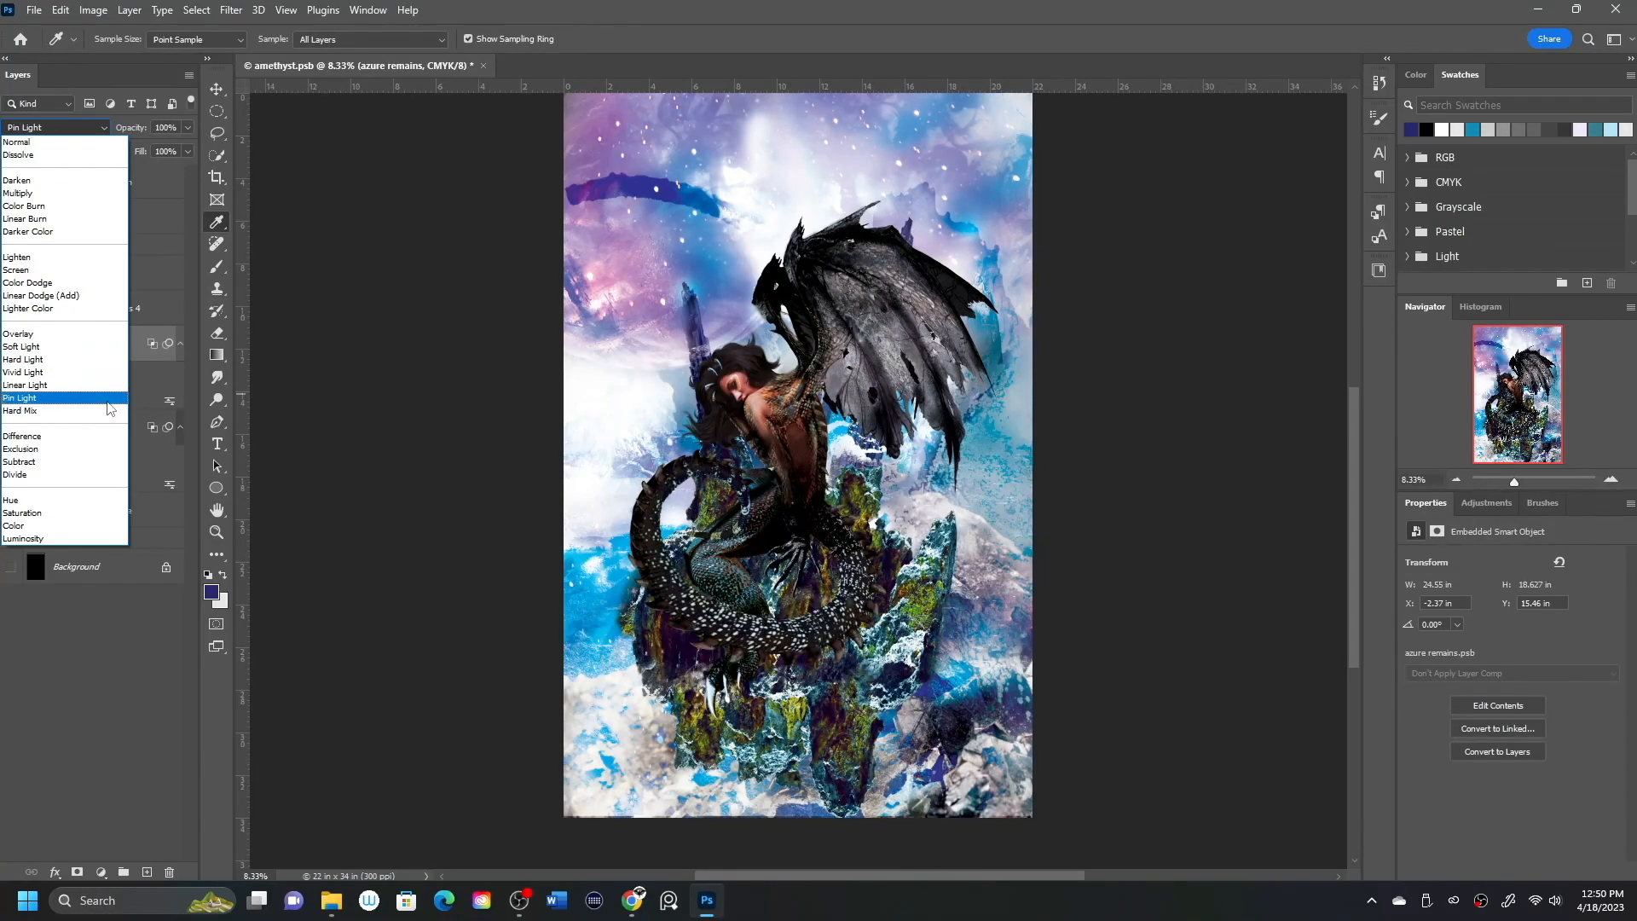
key("Escape")
key("ctrl+bracketright")
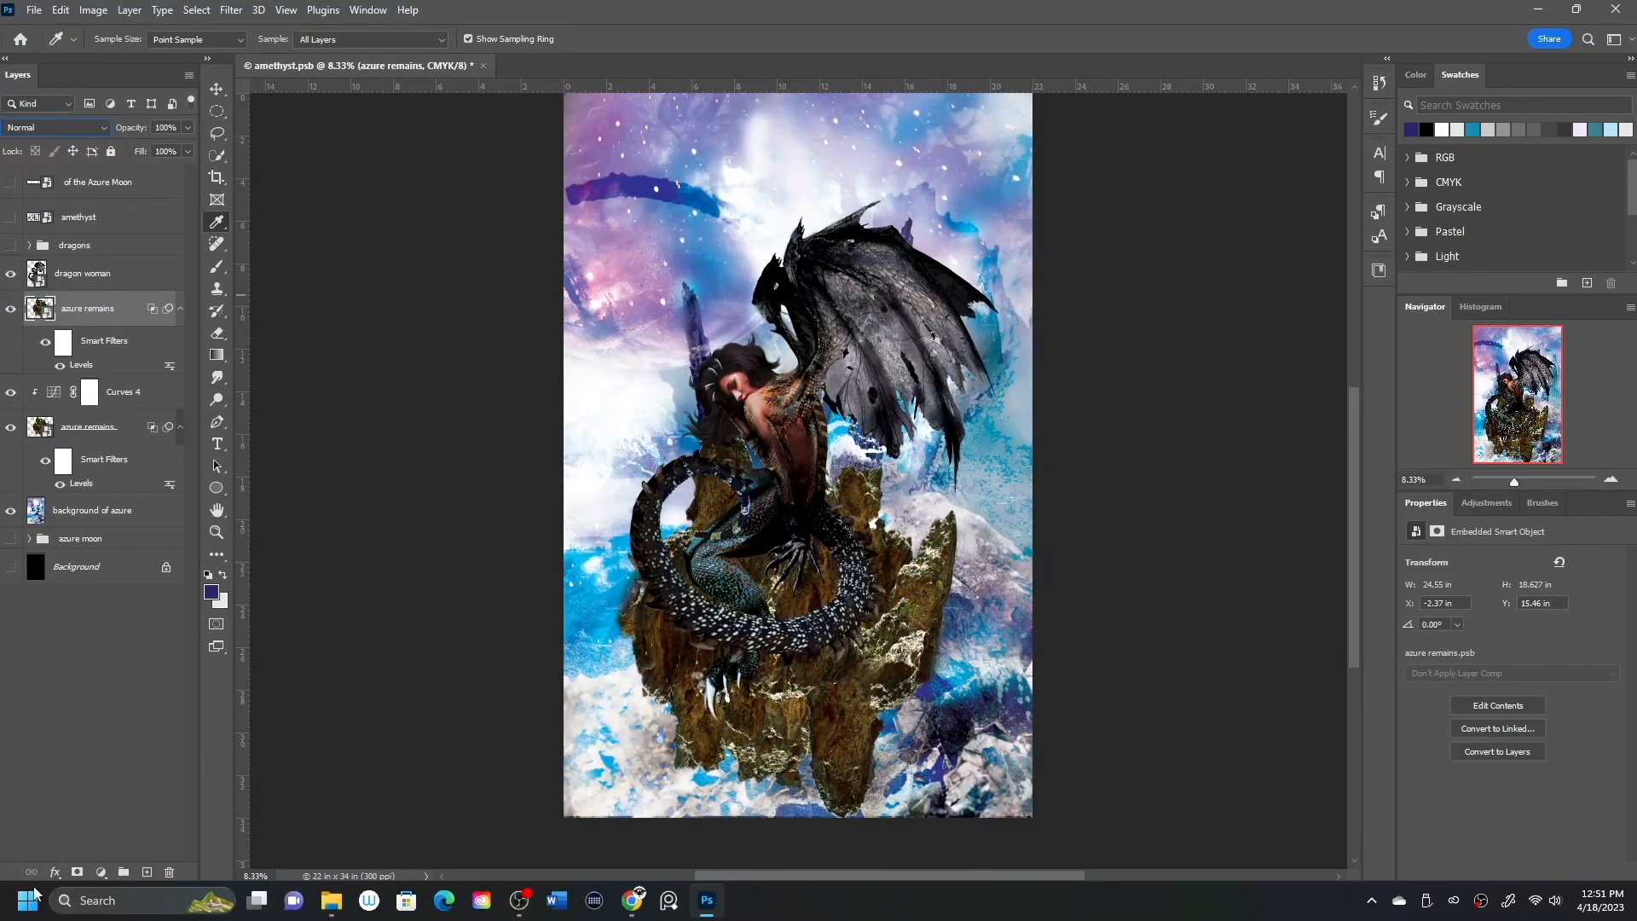
Set the top azure remains copy's underlying Blend If range to shadows 4 / 70 and highlights 174 / 236
double_click(154, 315)
left_click_drag(1147, 461, 1207, 461)
left_click_drag(1327, 460, 1291, 461)
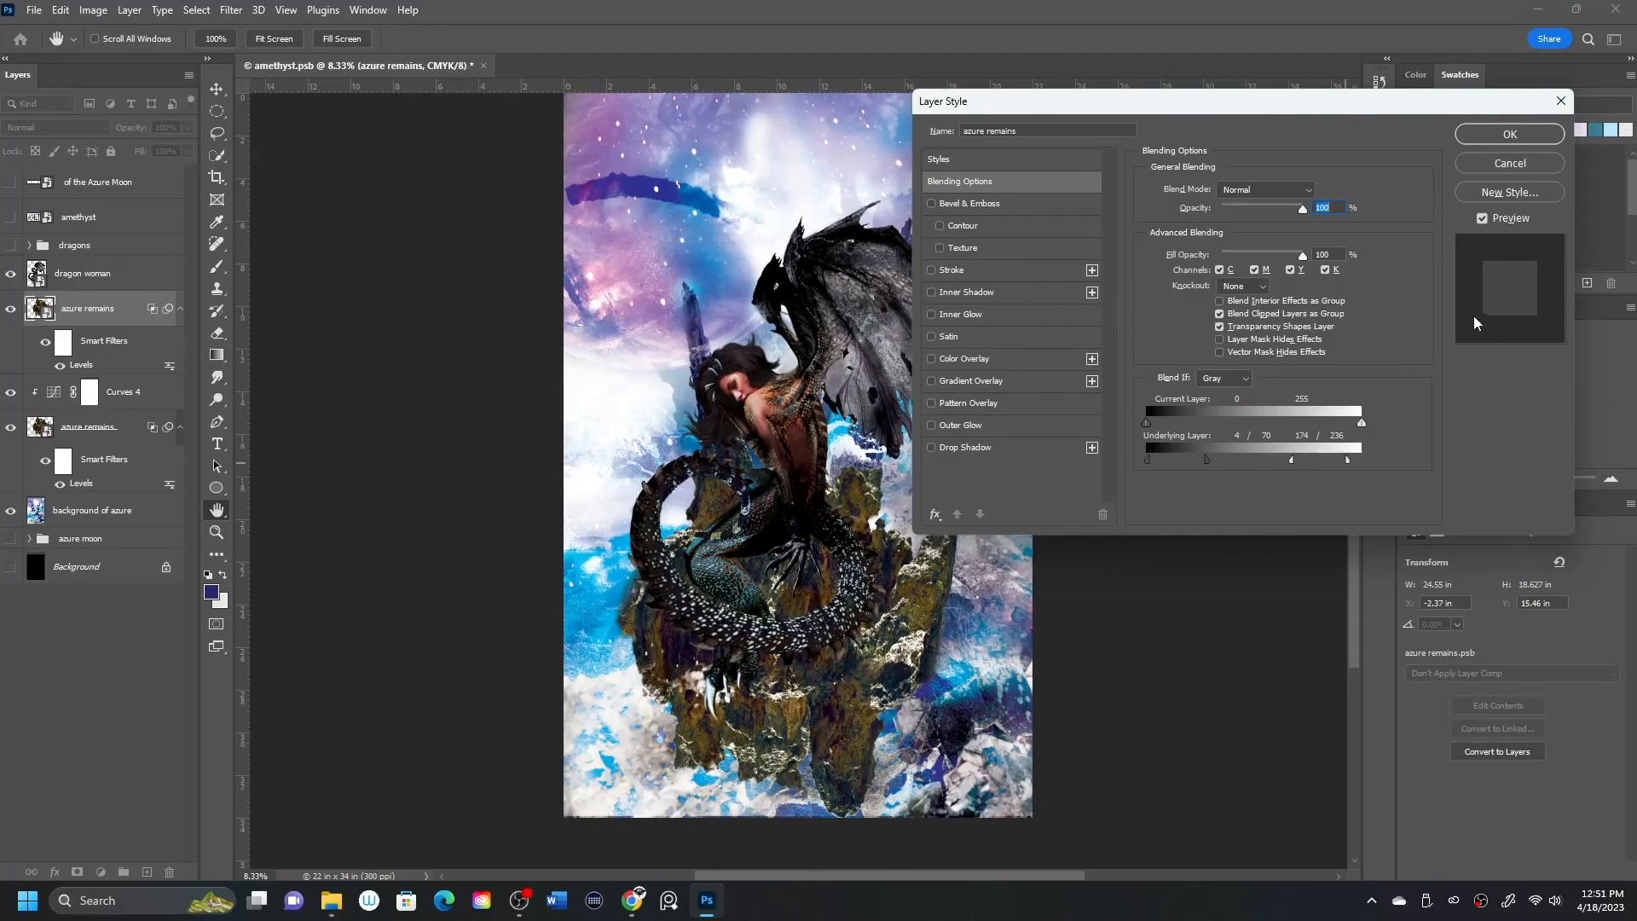
left_click(1510, 135)
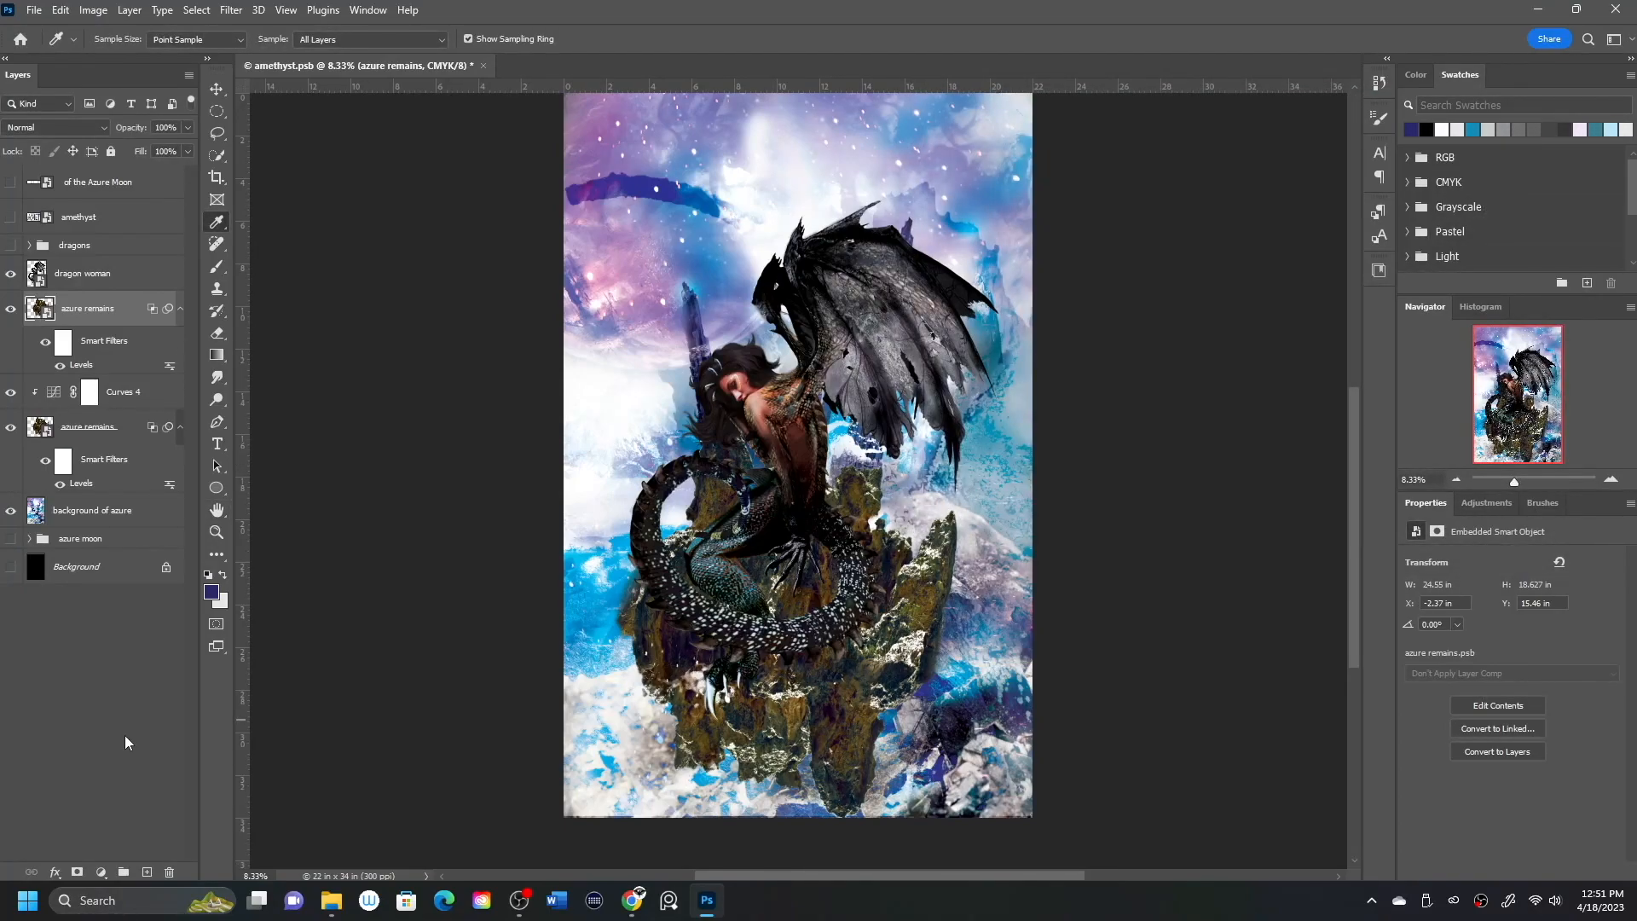
Change the foreground color to black, switch to the Brush tool, and deselect all layers
left_click(211, 592)
type("00")
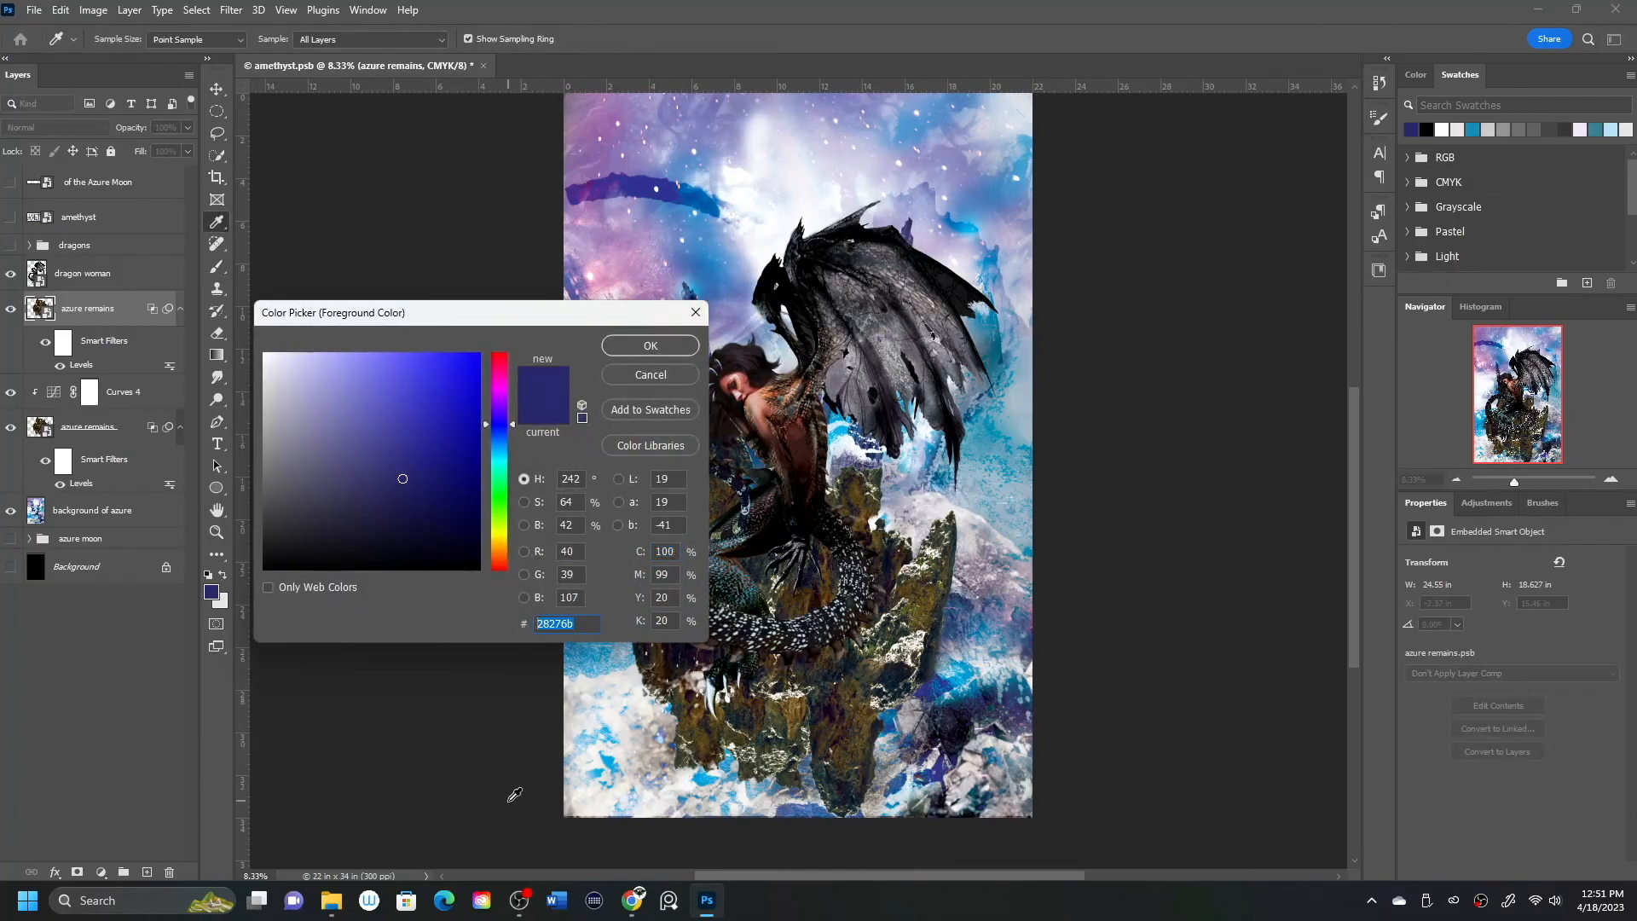
key("Return")
key("b")
left_click(109, 732)
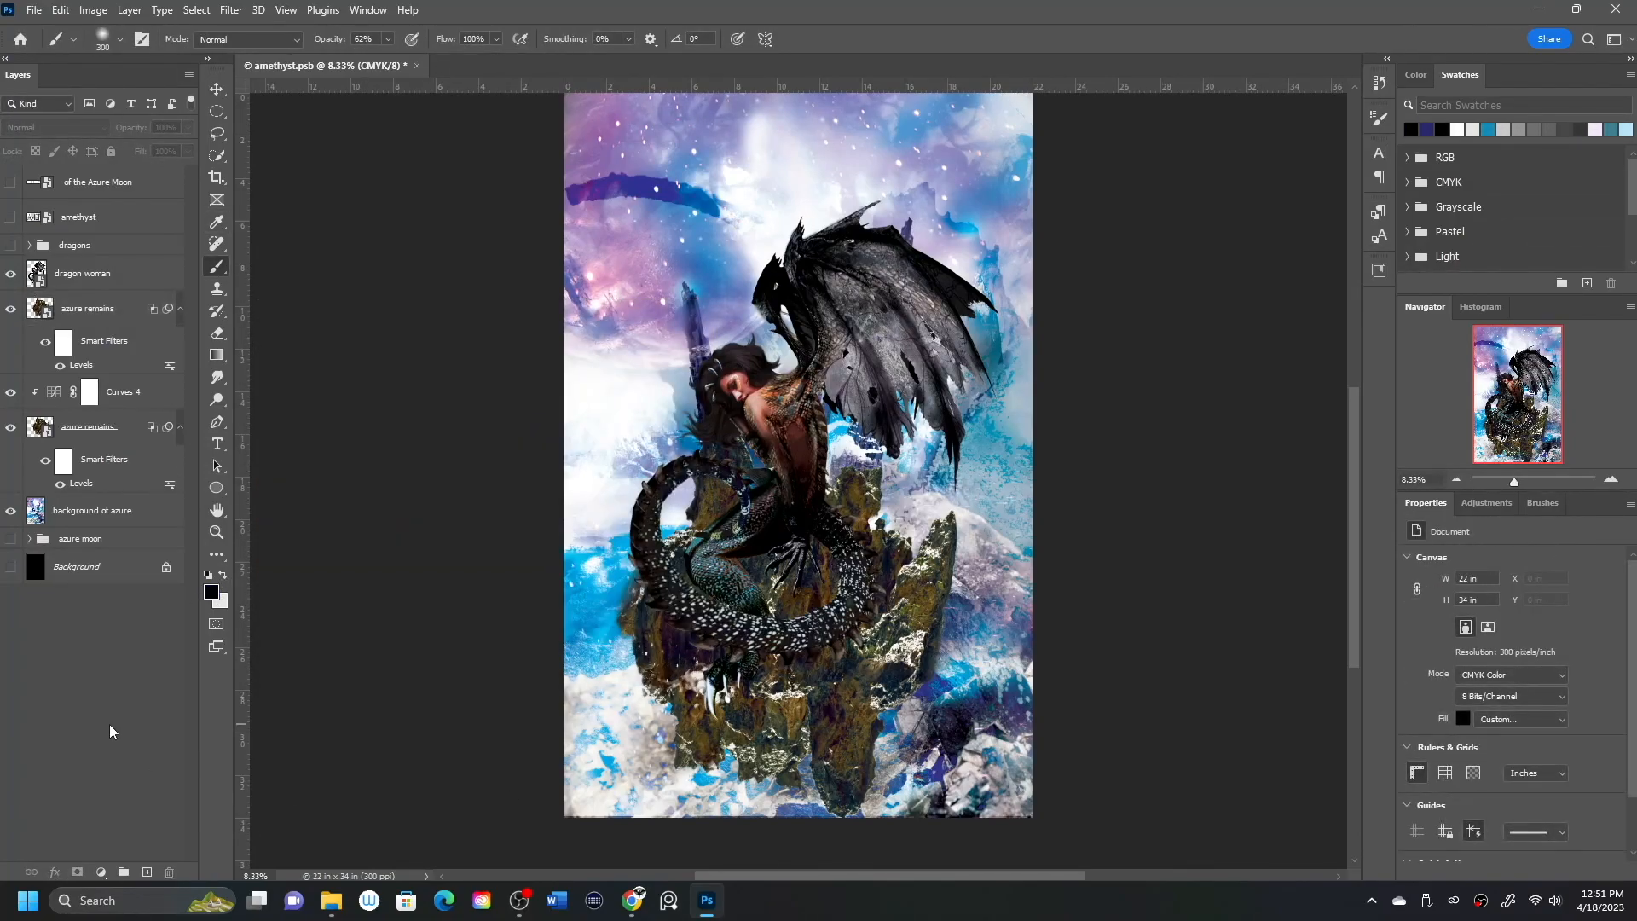
mouse_move(1594, 491)
left_mouse_down()
mouse_move(1599, 631)
mouse_move(1593, 490)
left_mouse_up()
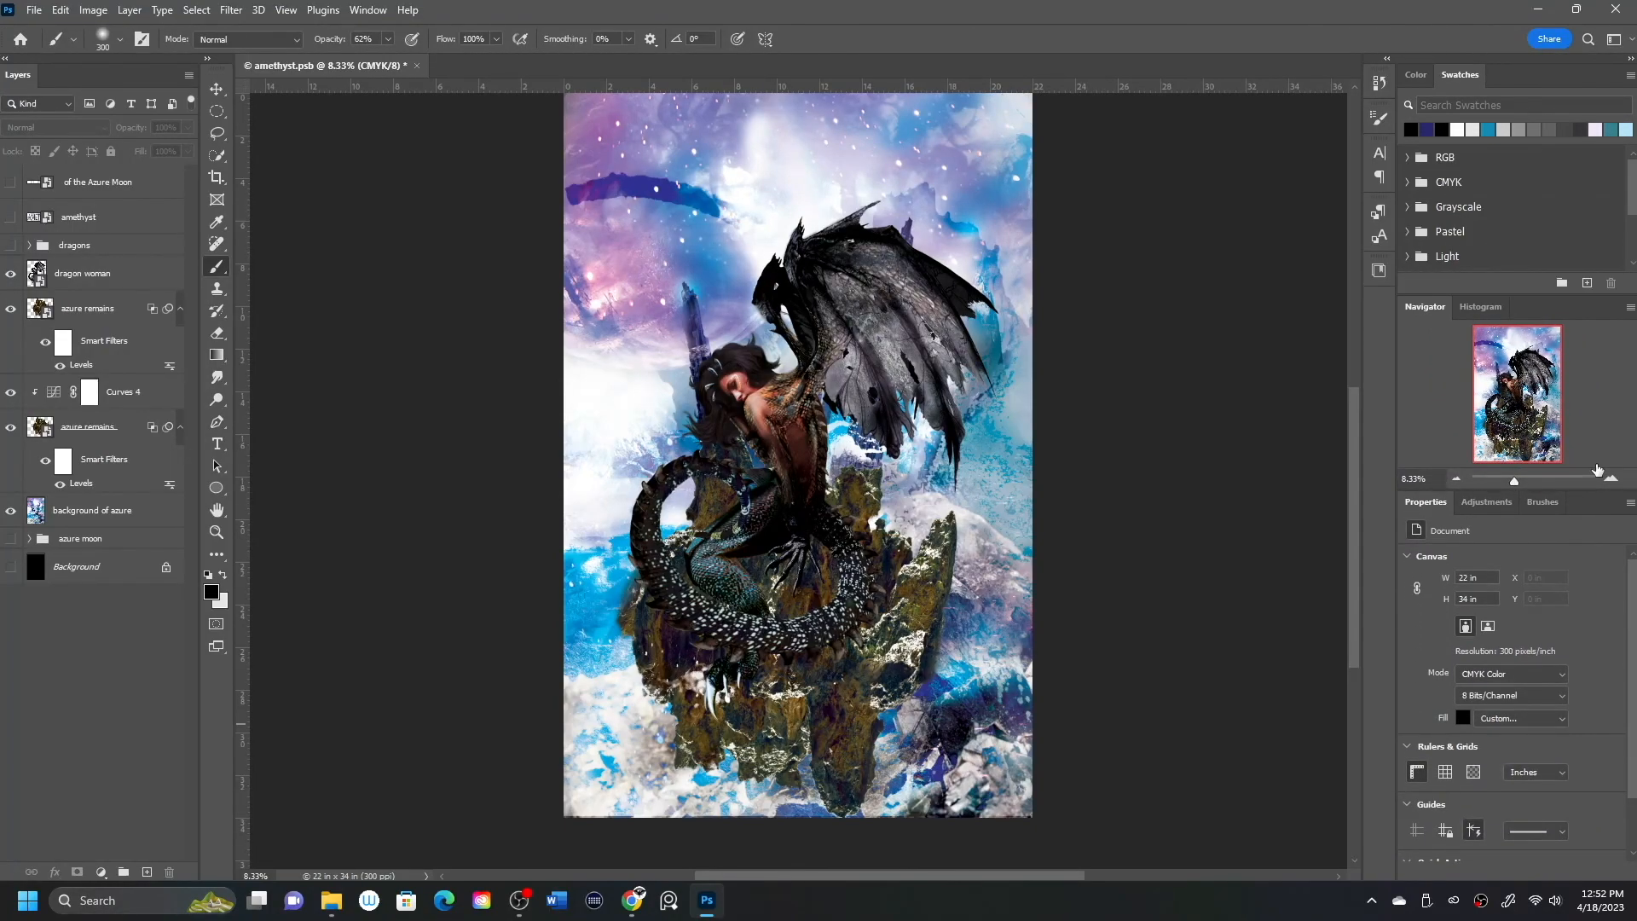
Hide the dragon woman, convert the layers from azure remains through background of azure into one smart object, and stamp the visible image as a new layer
left_click(11, 274)
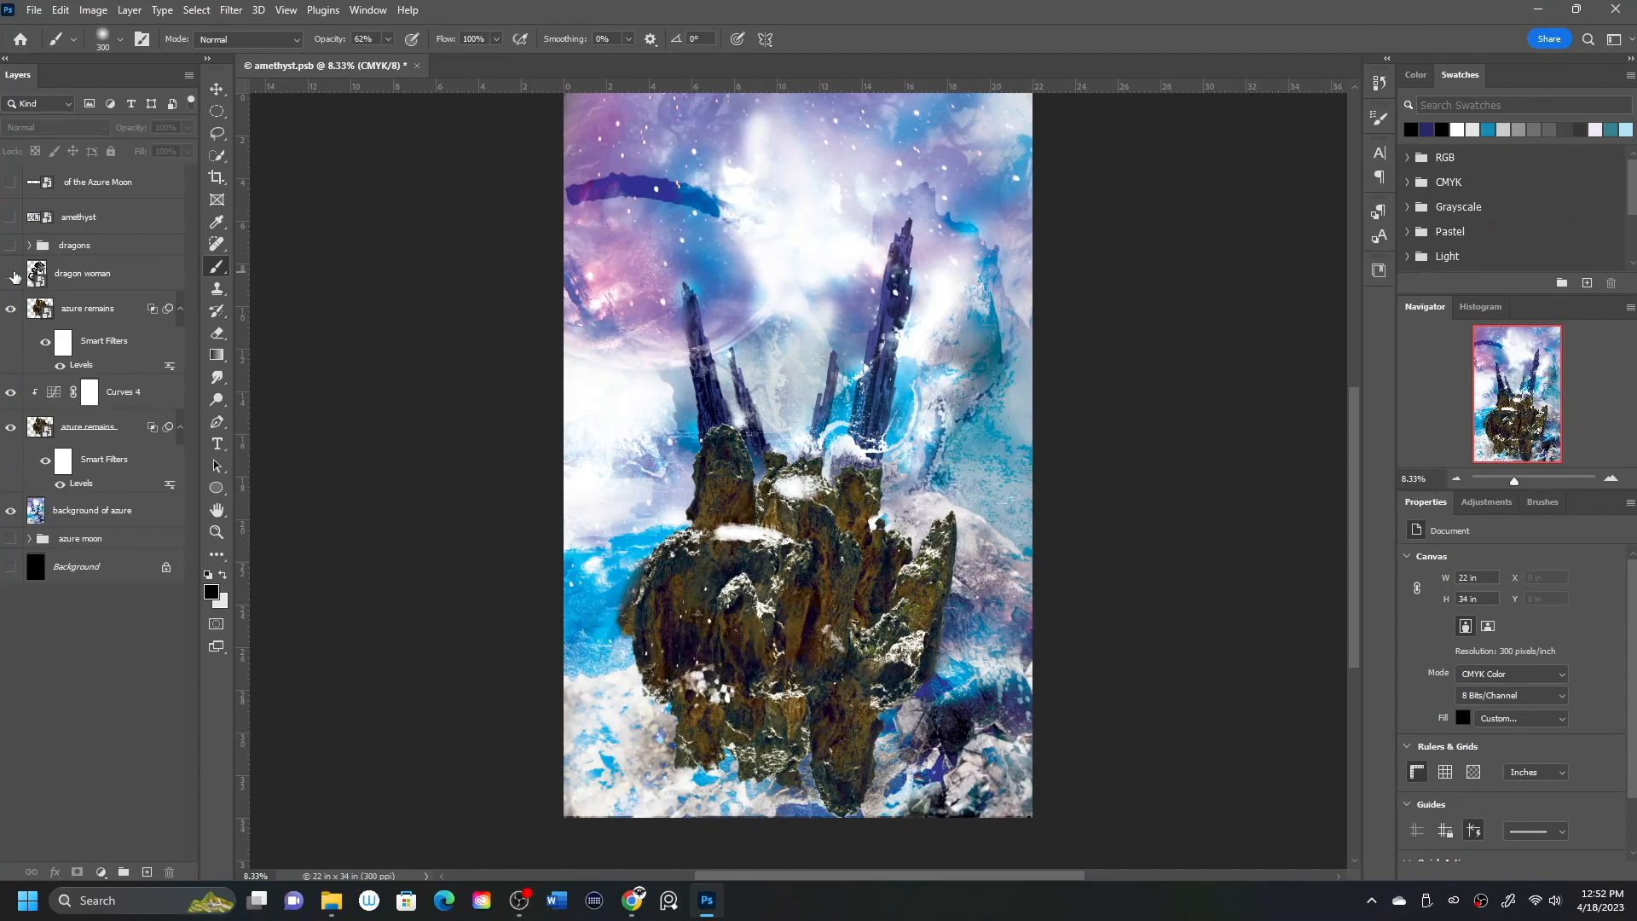
left_click(135, 308)
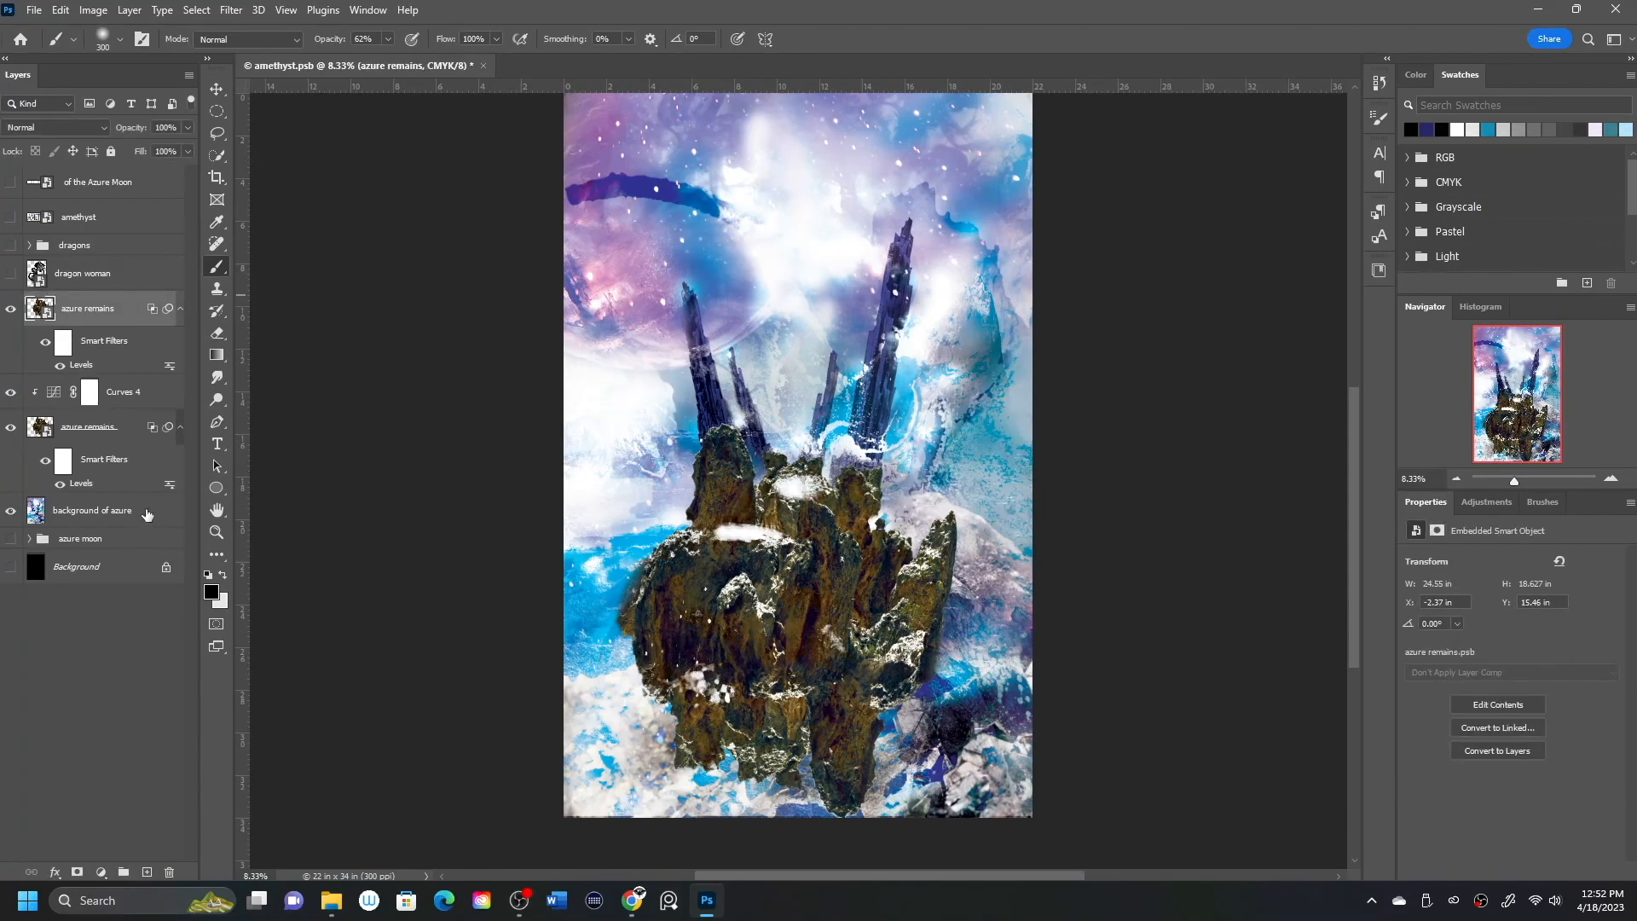
left_click(147, 514, "shift")
right_click(145, 511)
left_click(197, 397)
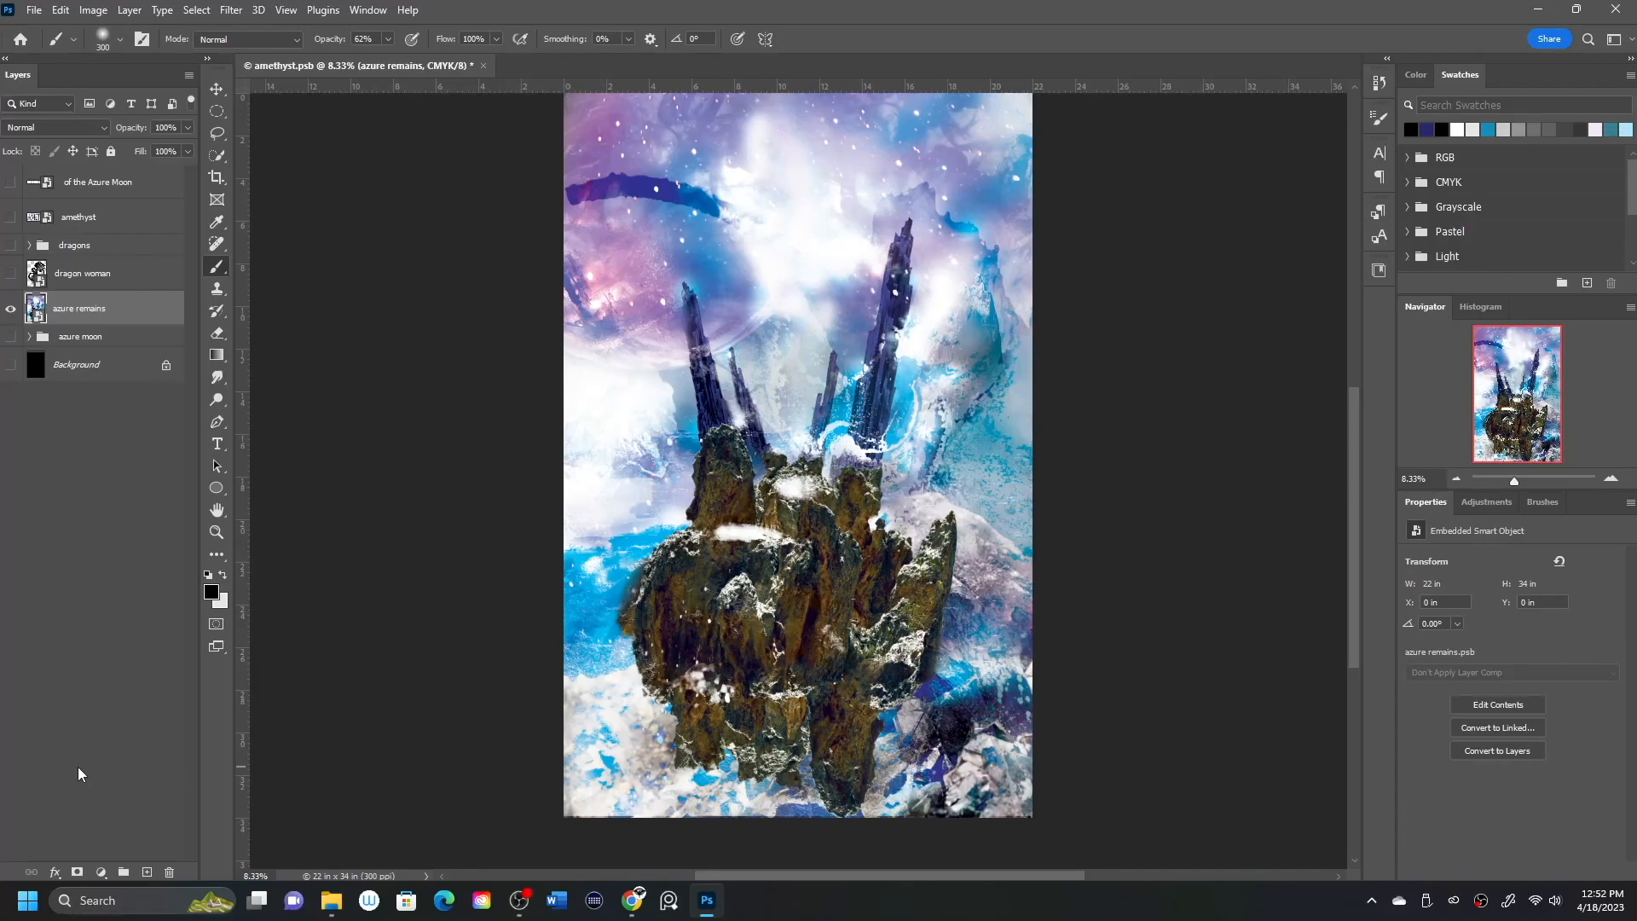
key("ctrl+shift+alt+e")
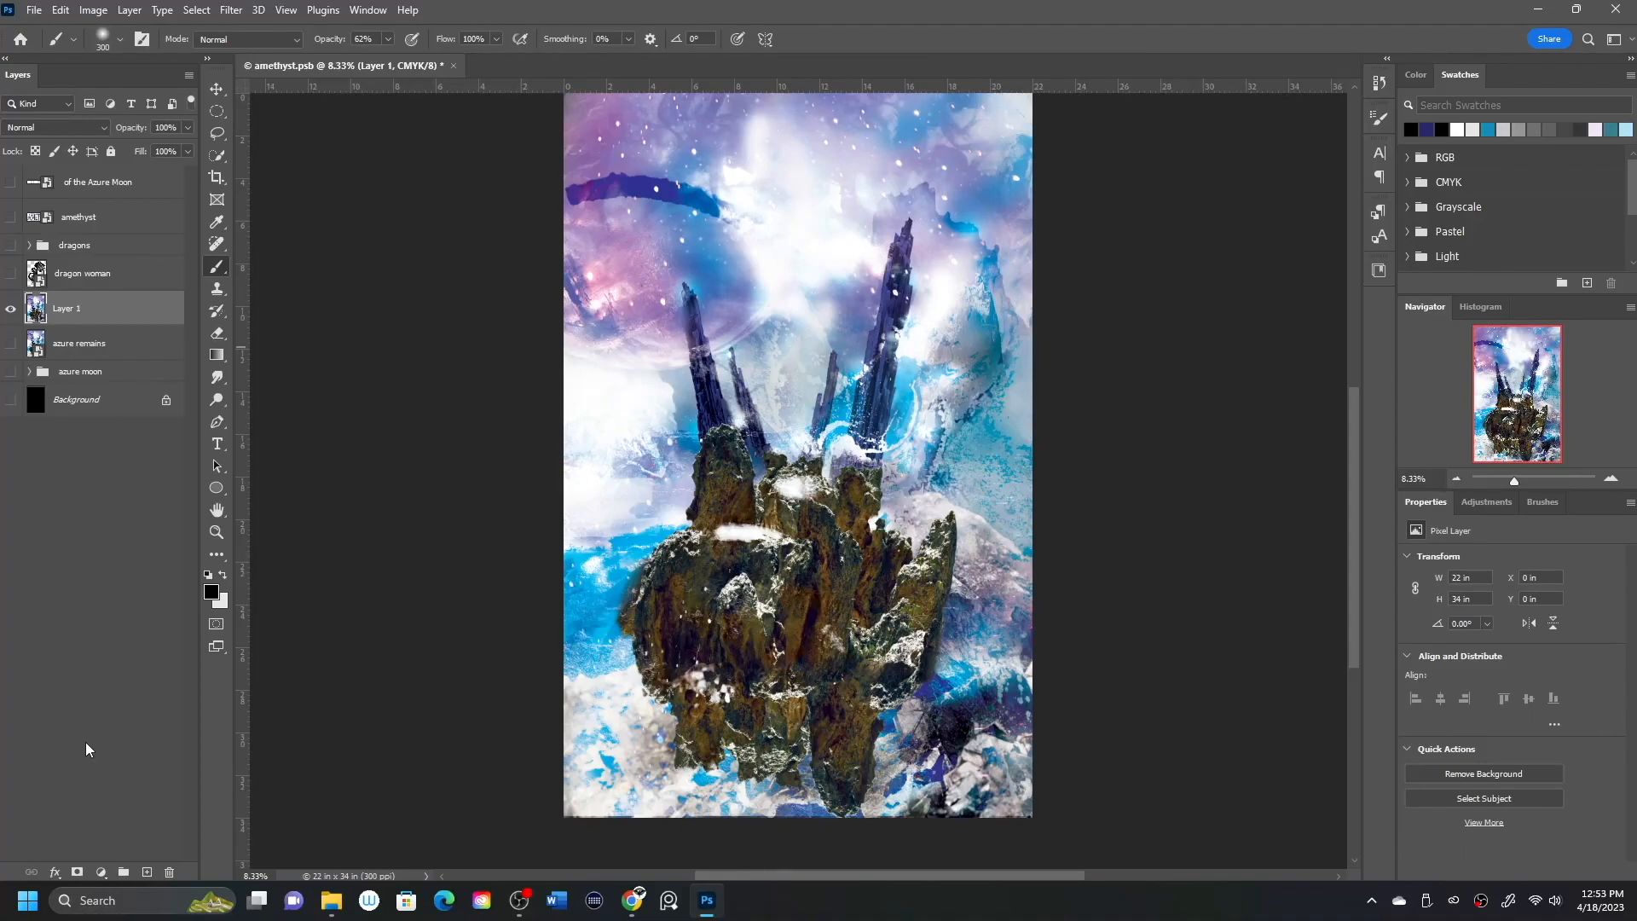
Open the combined smart object and its nested azure remains contents, and place the rocks in amethyst.psb as a separate layer above Layer 1
double_click(35, 343)
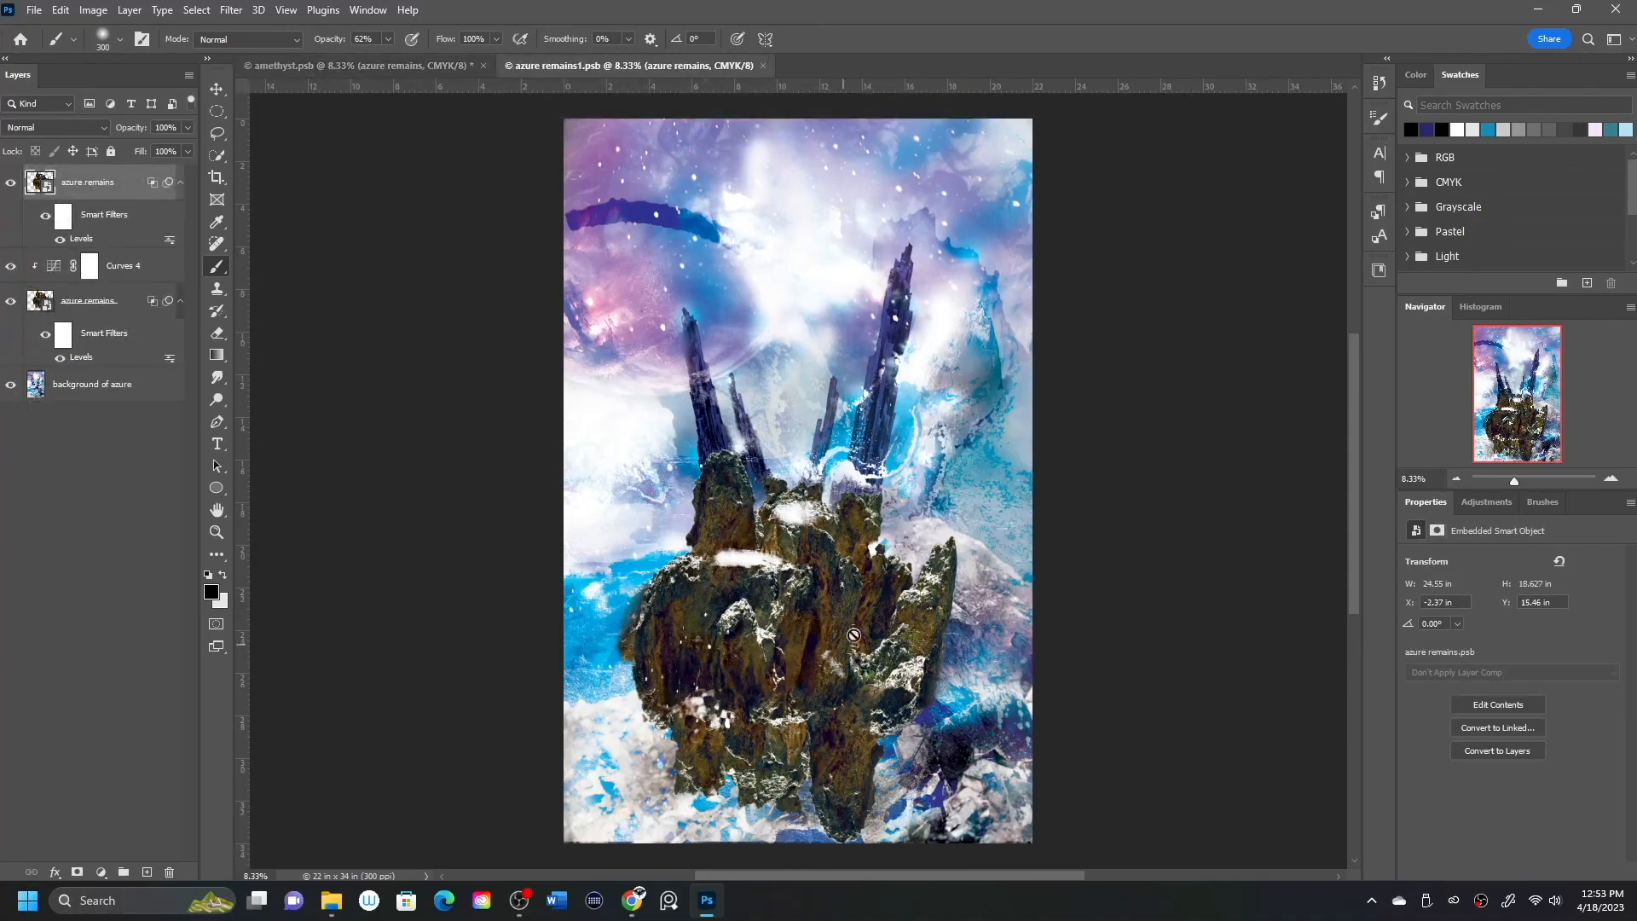
double_click(41, 301)
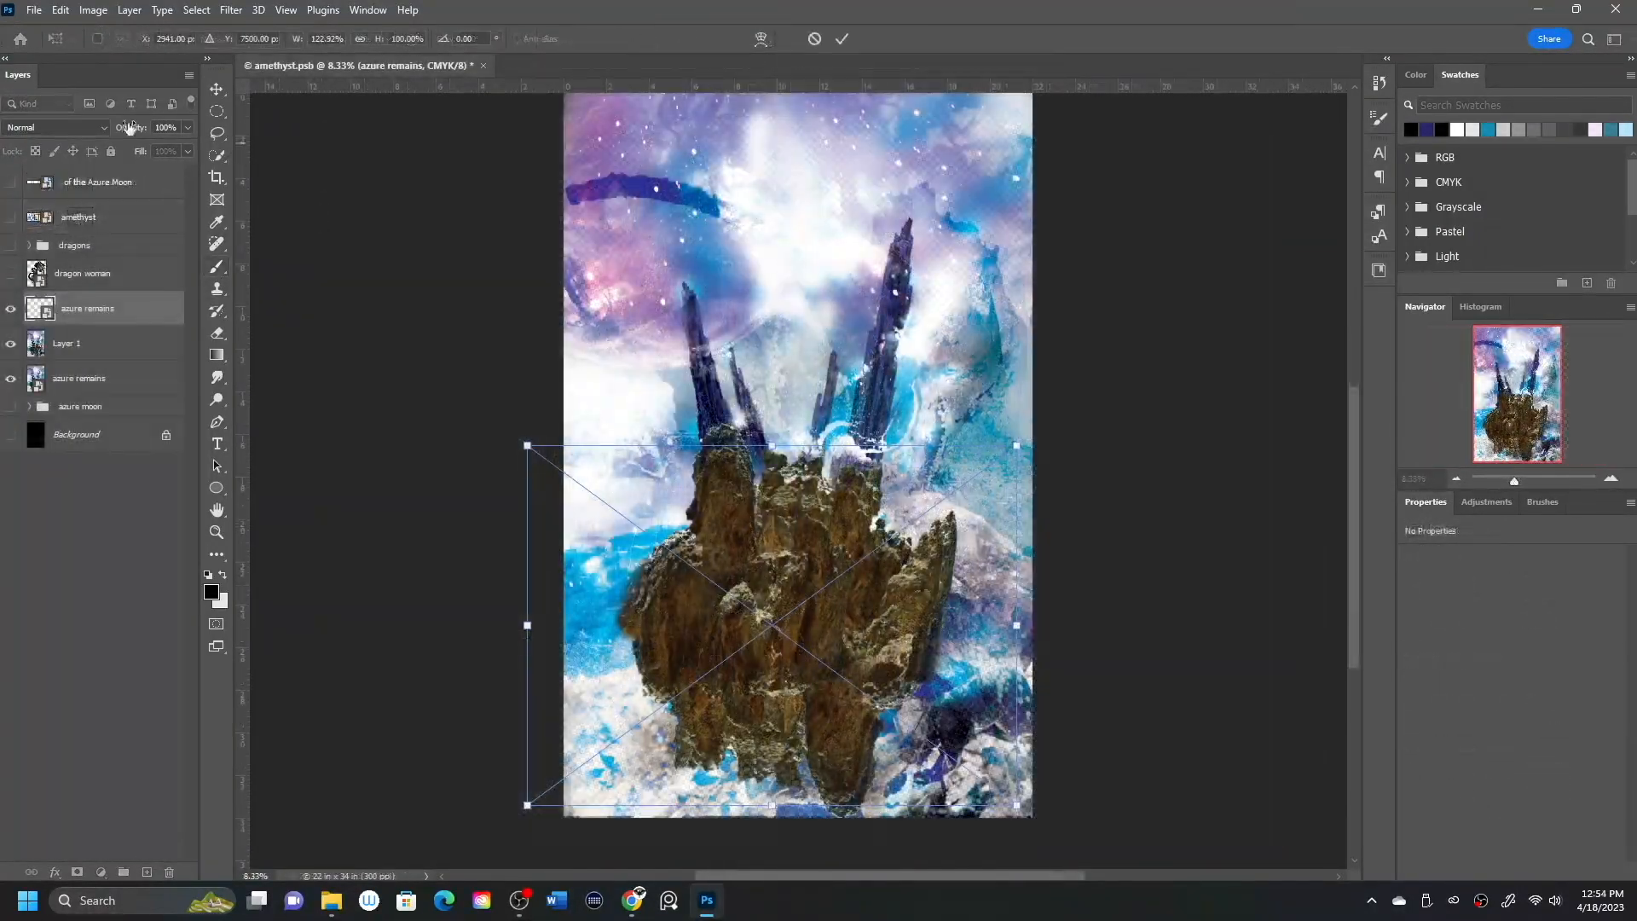
key("Return")
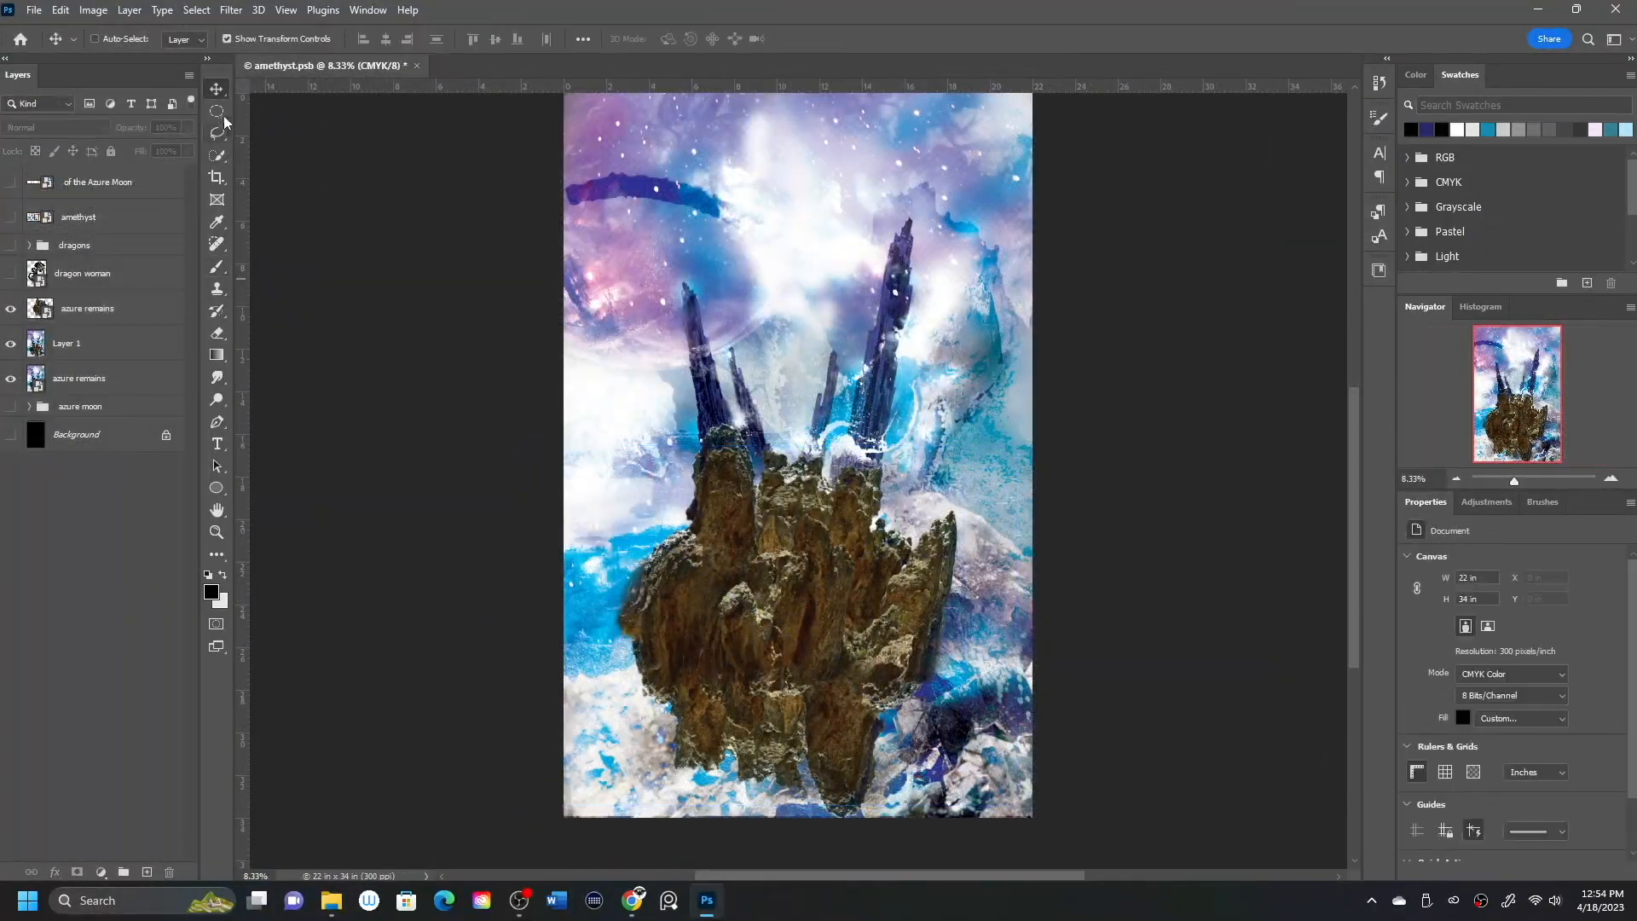
Set the placed rocks layer to Color Burn and reduce its opacity to about 61%
left_click(93, 128)
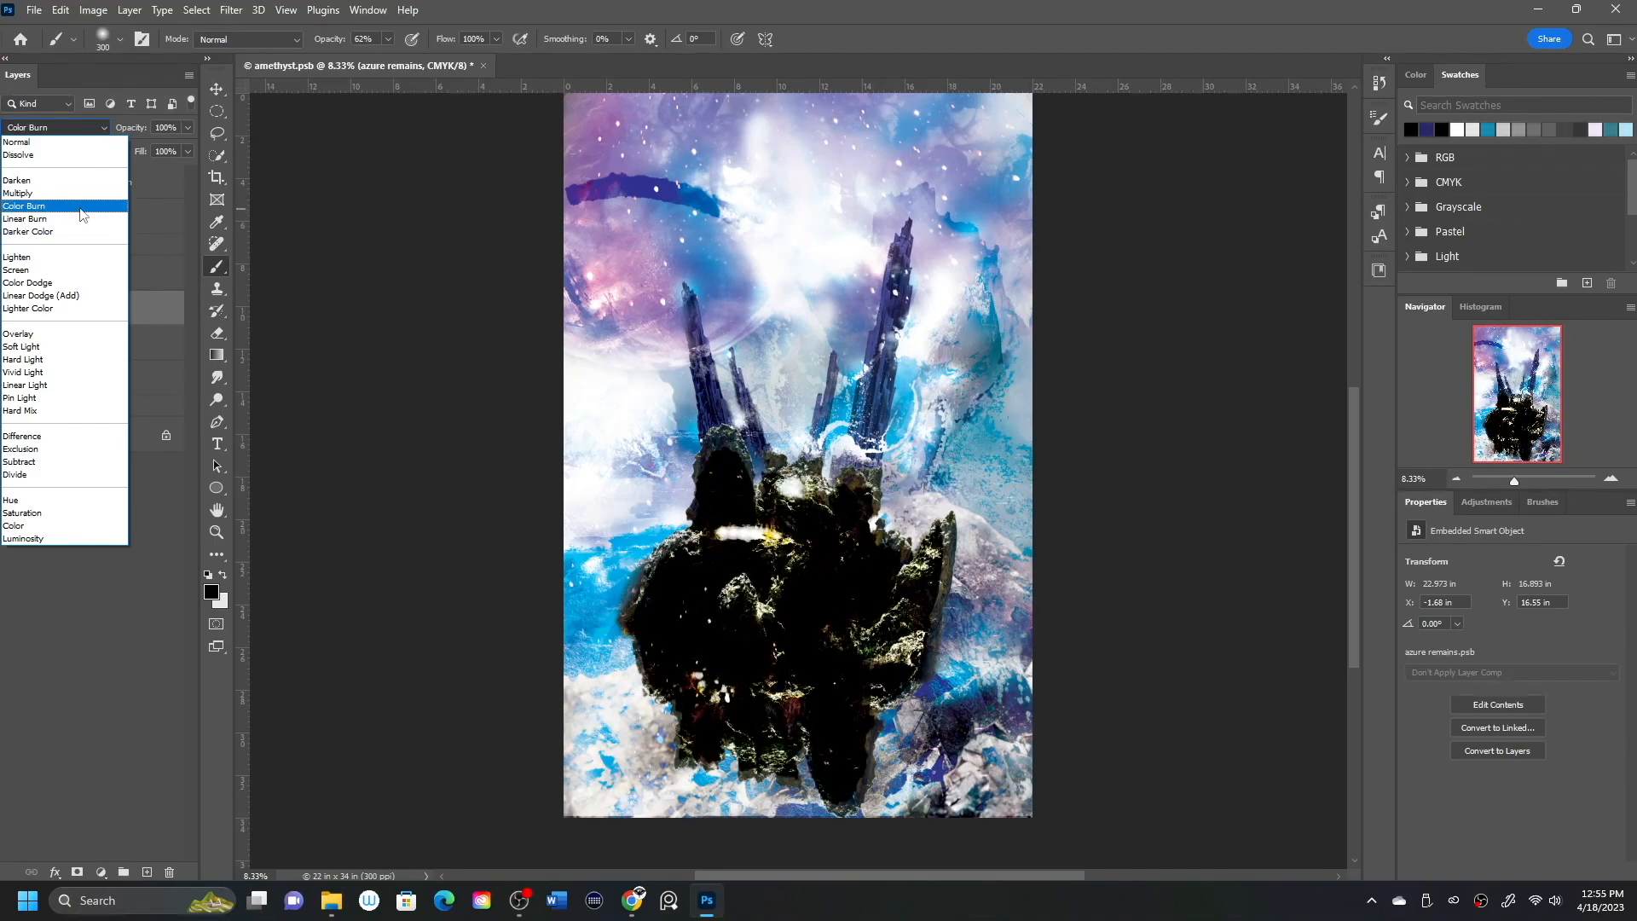
left_click(82, 193)
left_click(84, 128)
left_click(59, 206)
left_click_drag(147, 152, 130, 148)
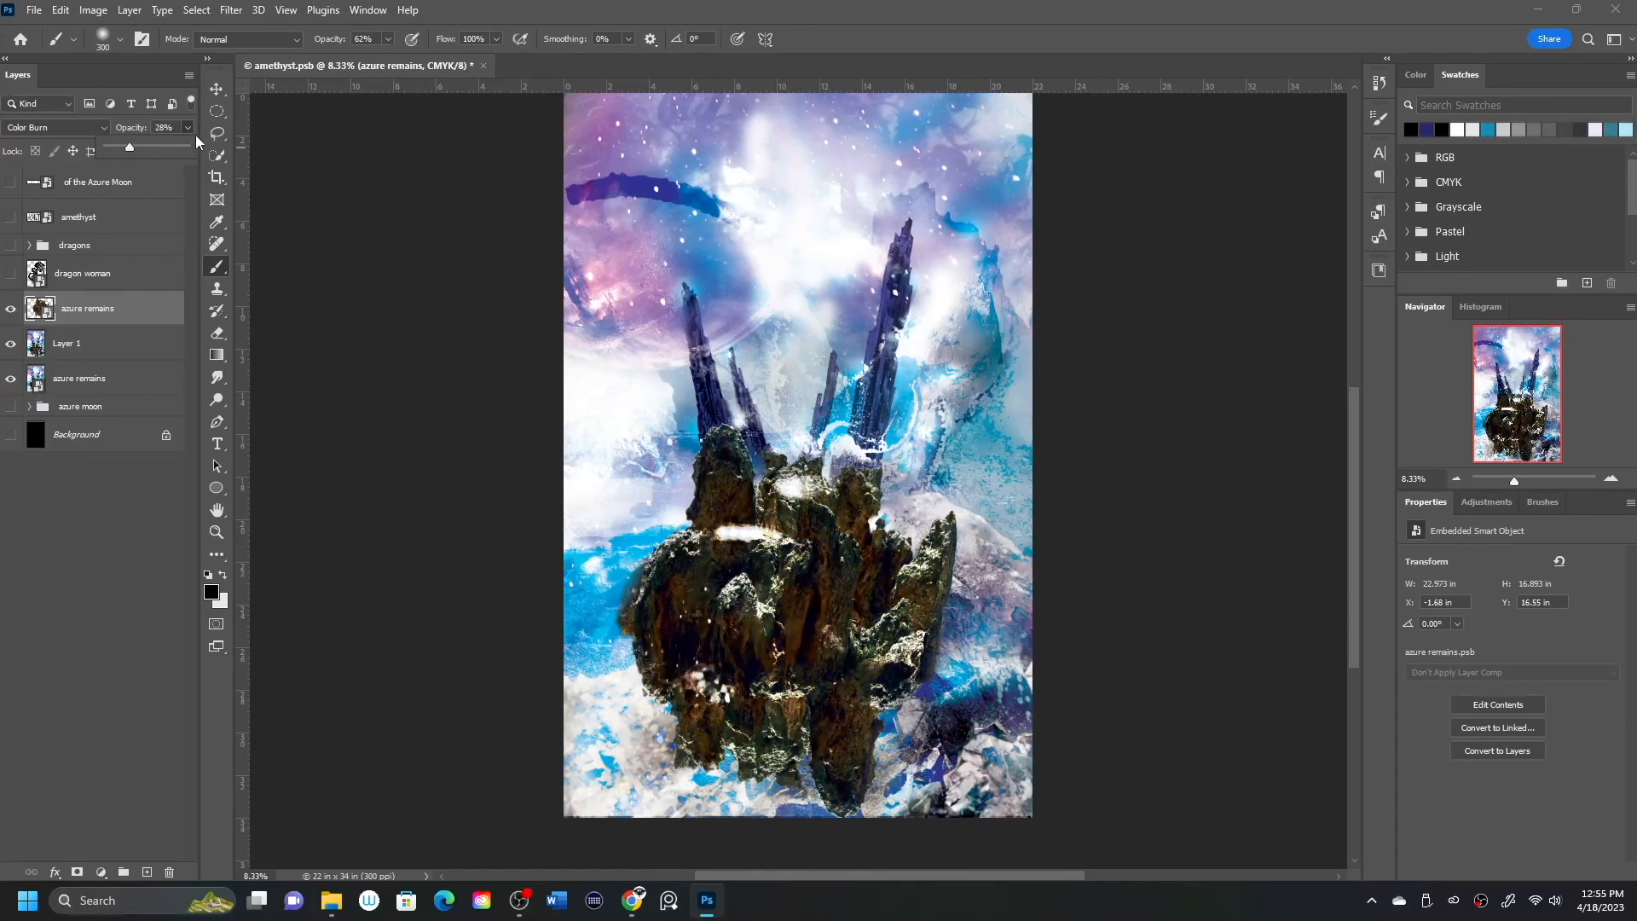
left_click(156, 149)
Free-transform the Color Burn rocks layer so its bounds reach the canvas's right and bottom edges
key("ctrl+t")
left_click_drag(1054, 443, 1031, 466)
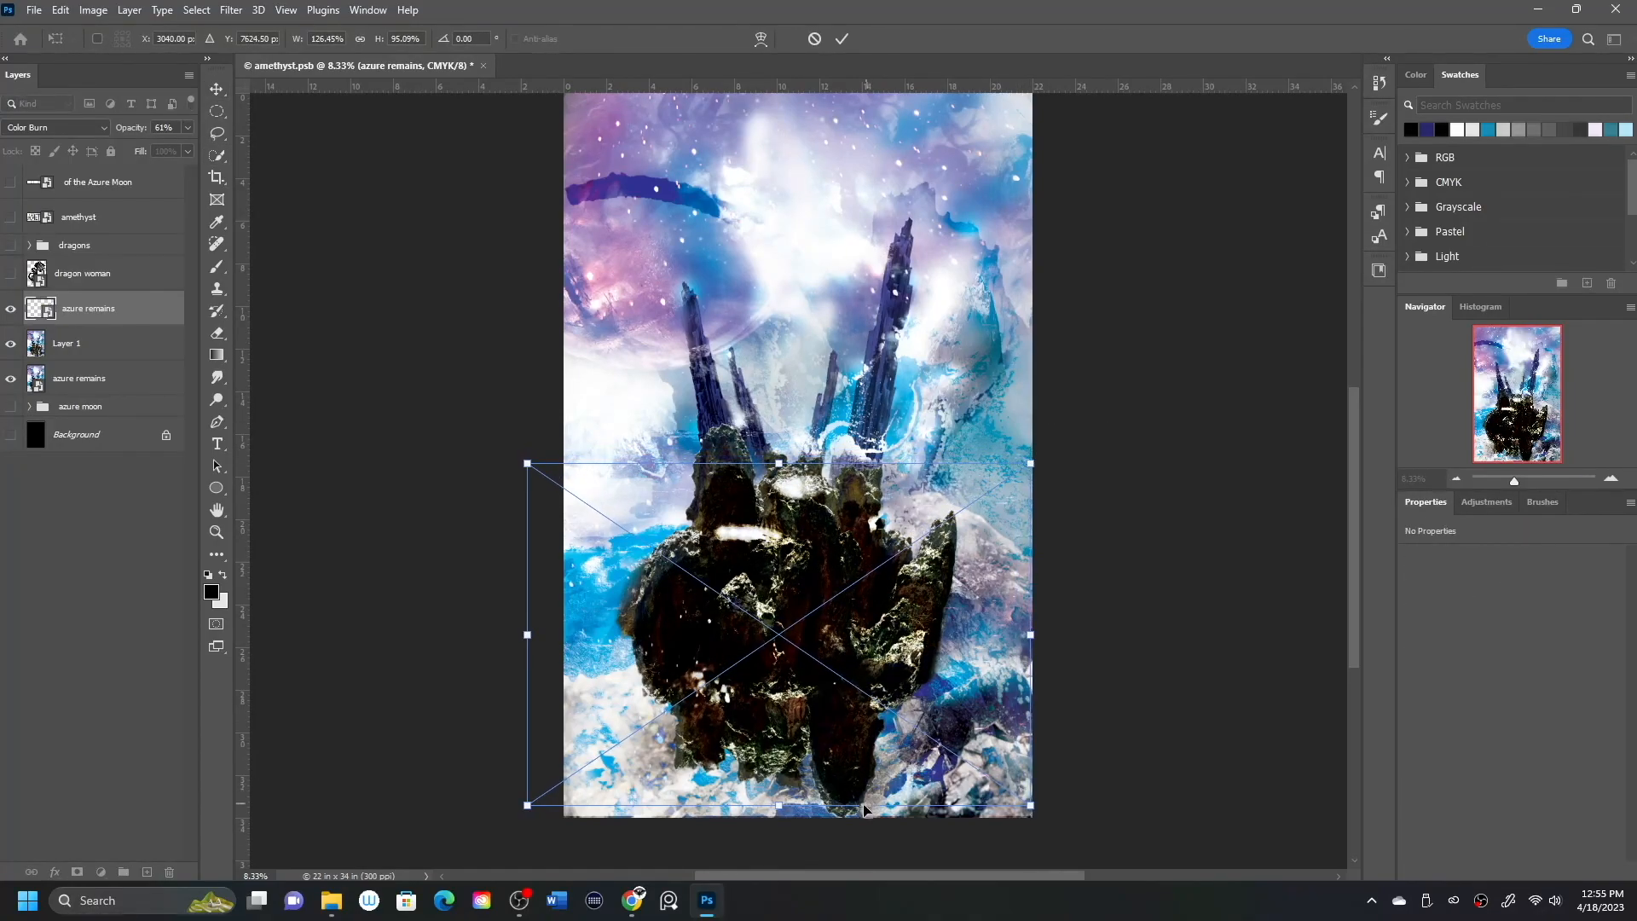
left_click_drag(779, 805, 779, 816)
Warp the Color Burn rocks' left side, right side and lower-left corner to align them with the rocks underneath
left_click(761, 39)
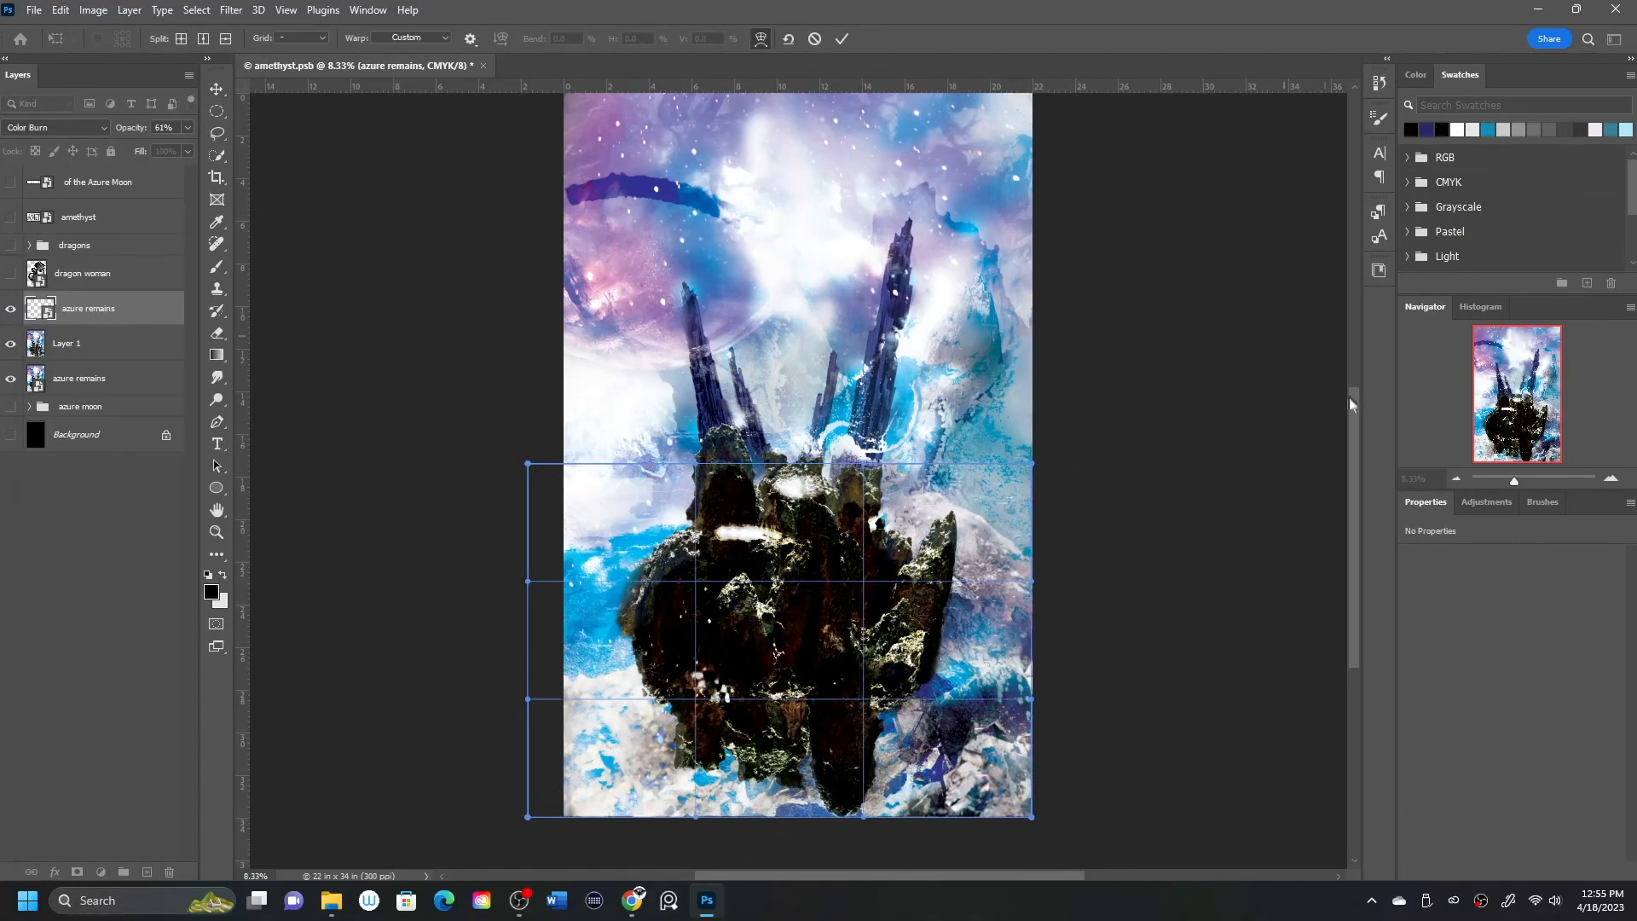
left_click_drag(1350, 398, 1353, 465)
key("ctrl+plus")
key("ctrl+plus")
left_click_drag(1188, 659, 1147, 663)
left_click_drag(1238, 360, 1255, 365)
left_click_drag(256, 825, 330, 758)
left_click_drag(257, 353, 311, 362)
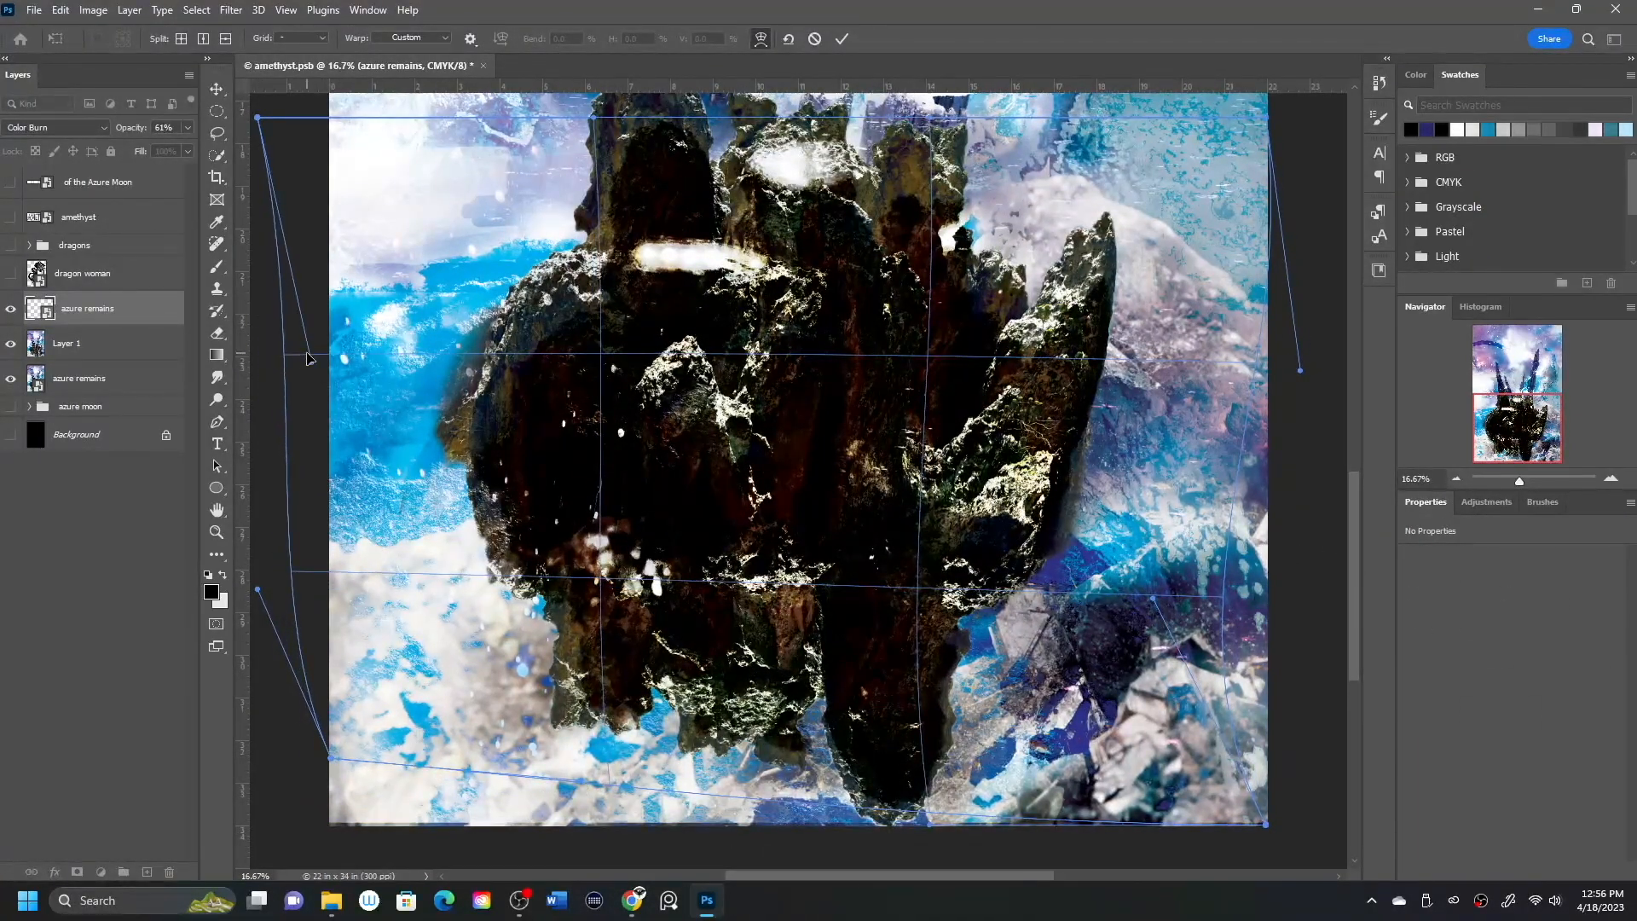
Warp the upper part and right side of the Color Burn rocks to fit the rocks underneath, and apply the transformation
scroll(800, 463, "up", 2)
left_click_drag(388, 201, 564, 146)
left_click_drag(1266, 213, 1231, 155)
left_click_drag(902, 221, 952, 187)
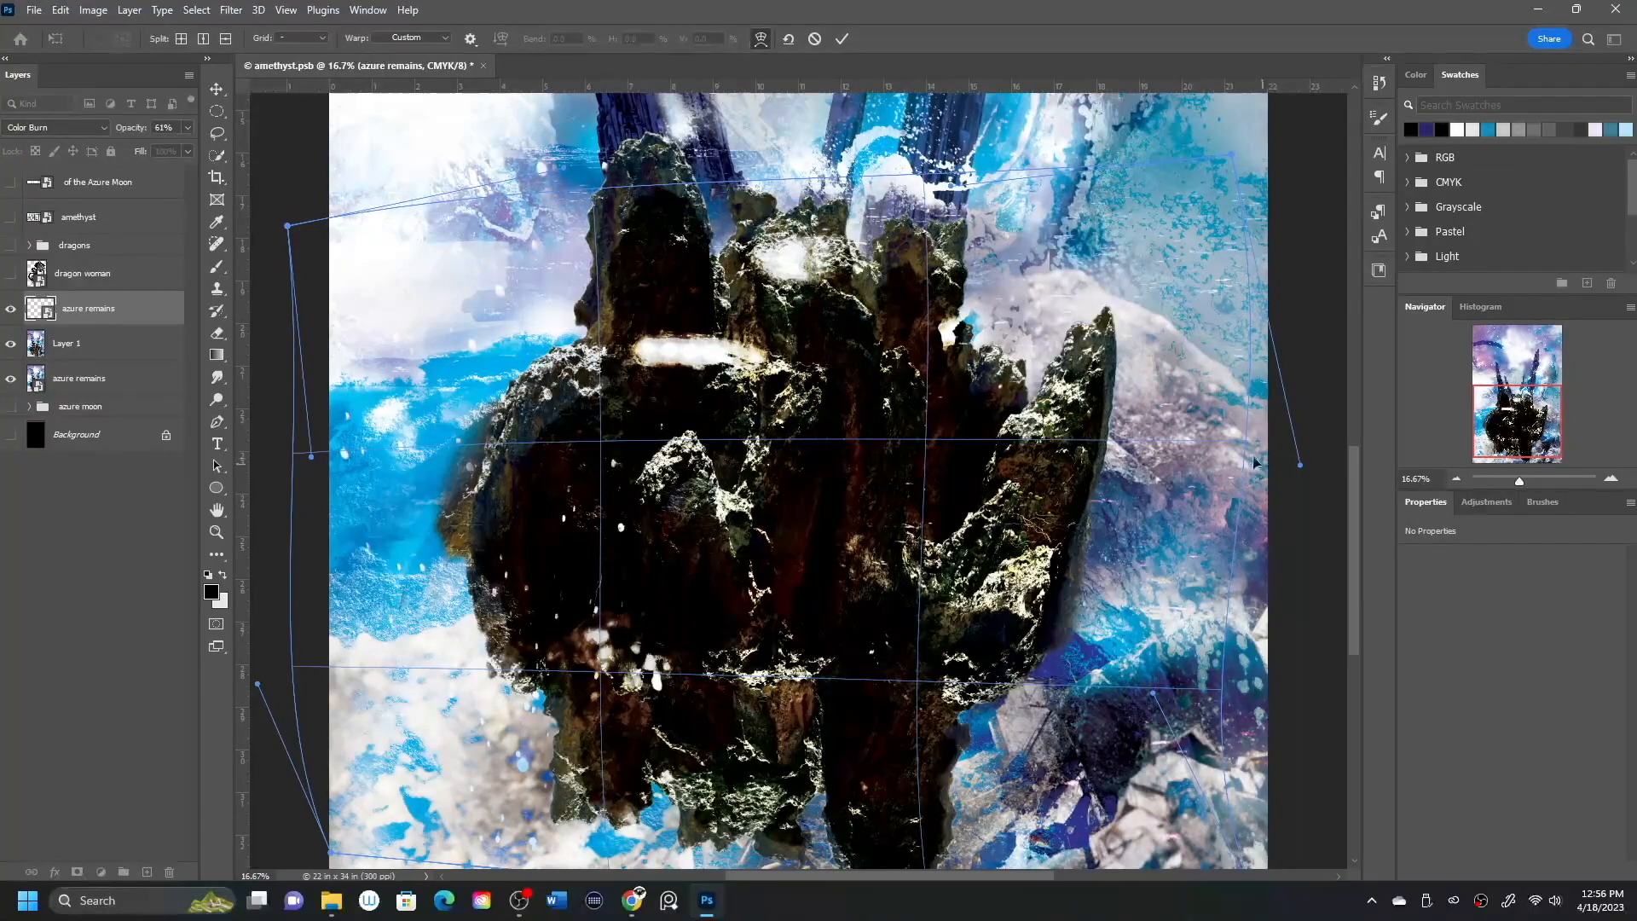
left_click_drag(1299, 465, 1320, 502)
left_click(842, 38)
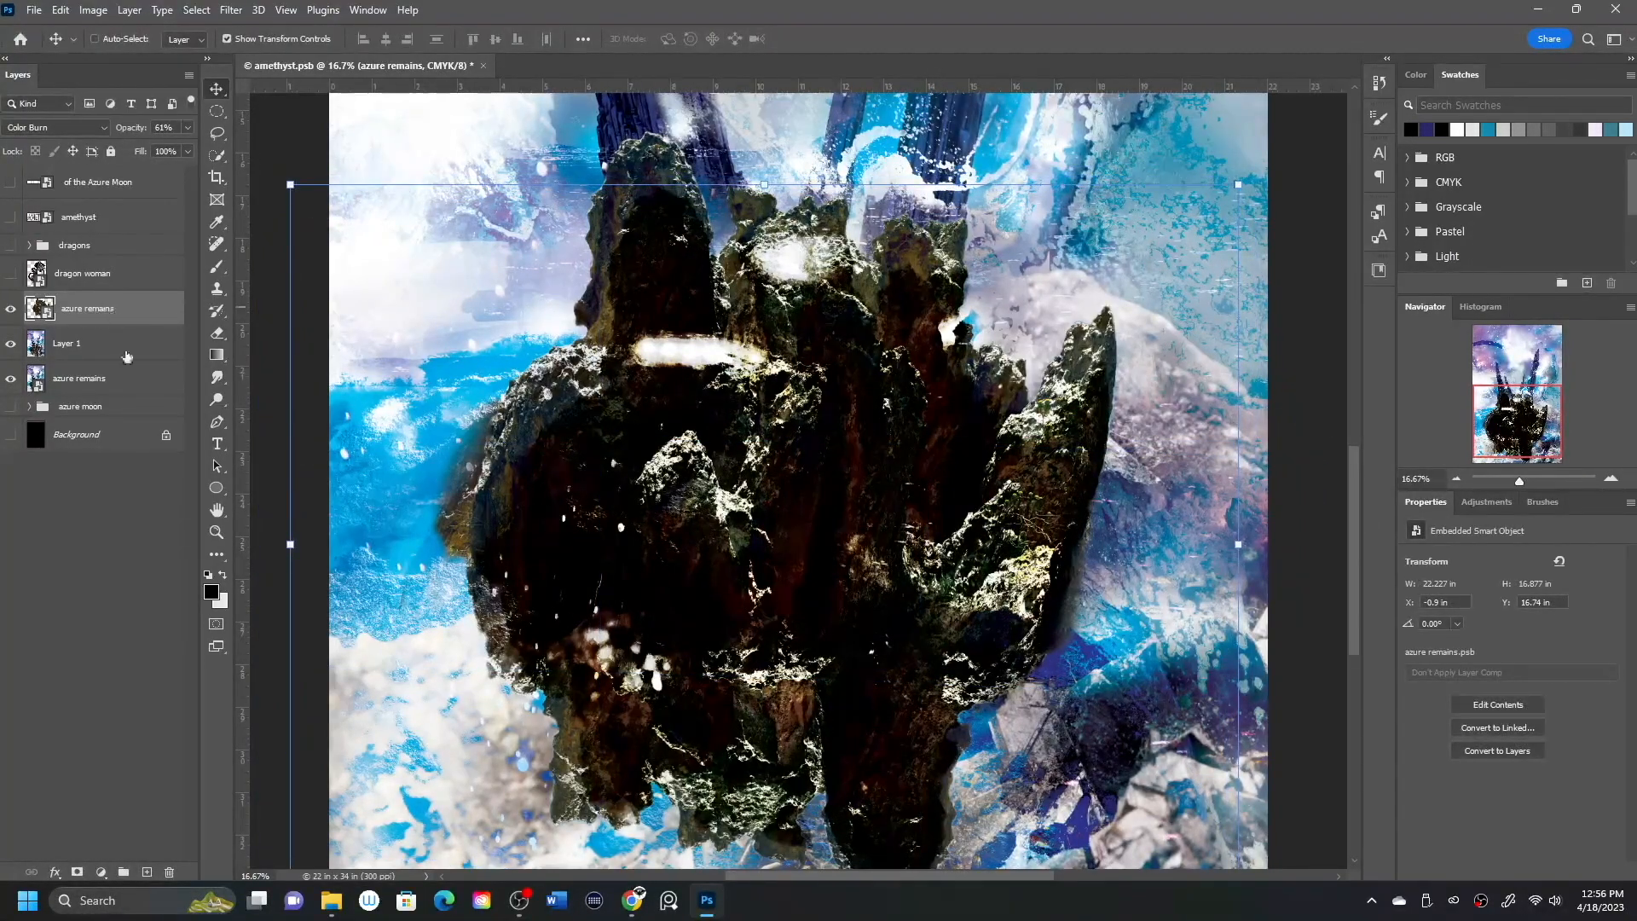
Add a layer mask to the Color Burn rocks and paint along their outer edges in black with brush flow at 72%
left_click(77, 871)
key("b")
left_click_drag(446, 44, 423, 44)
left_click_drag(605, 263, 594, 315)
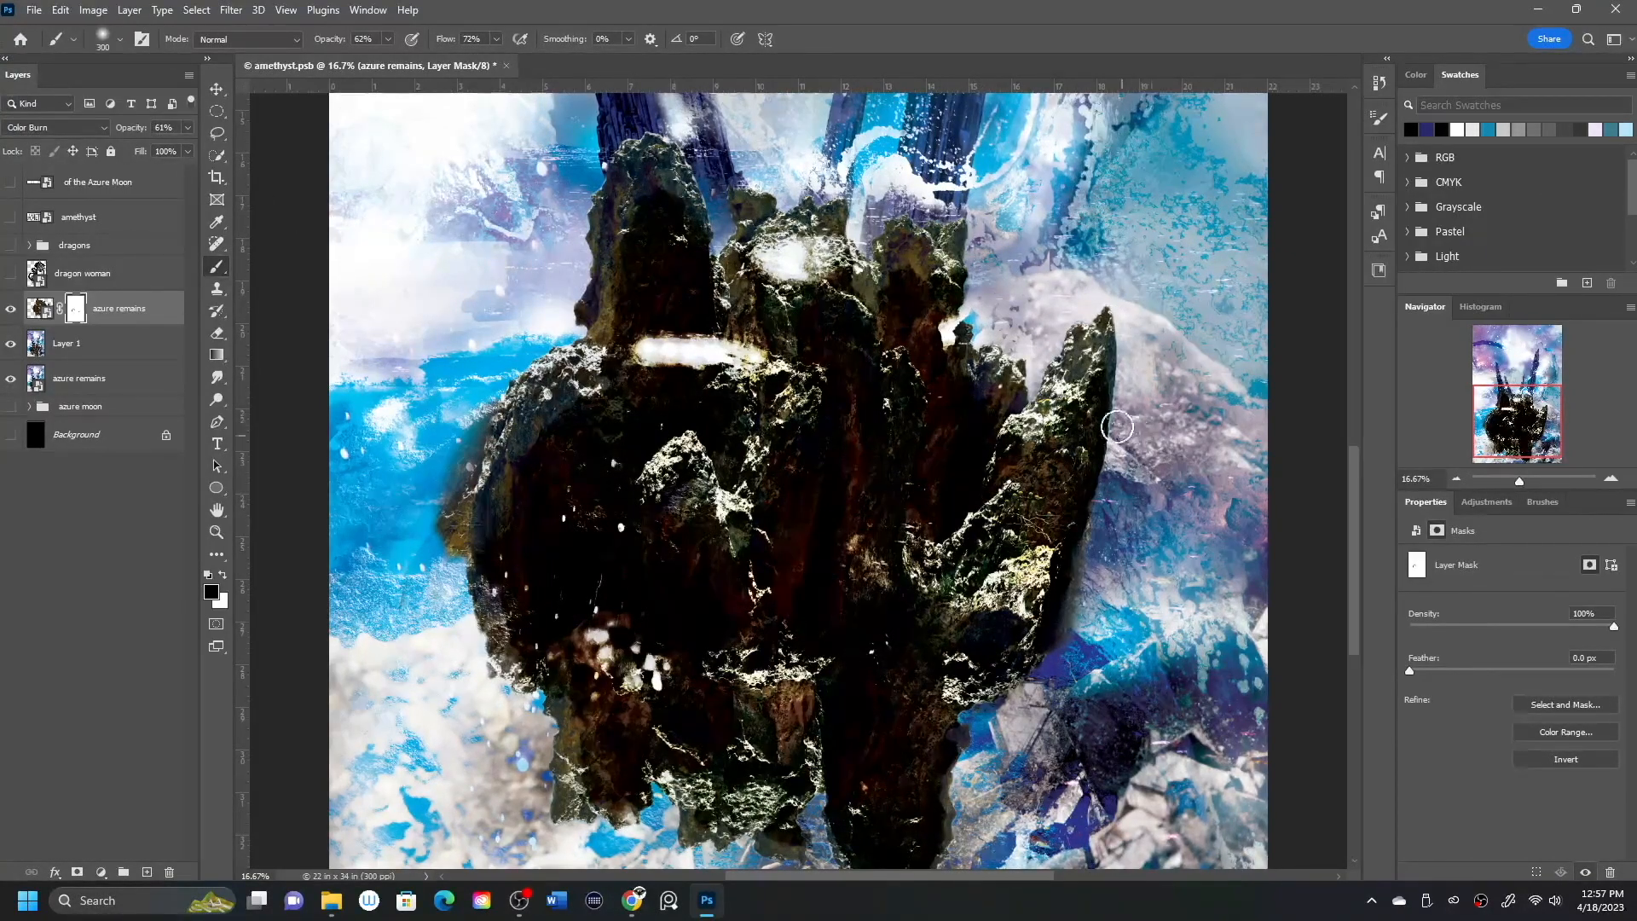
scroll(1017, 754, "down", 3)
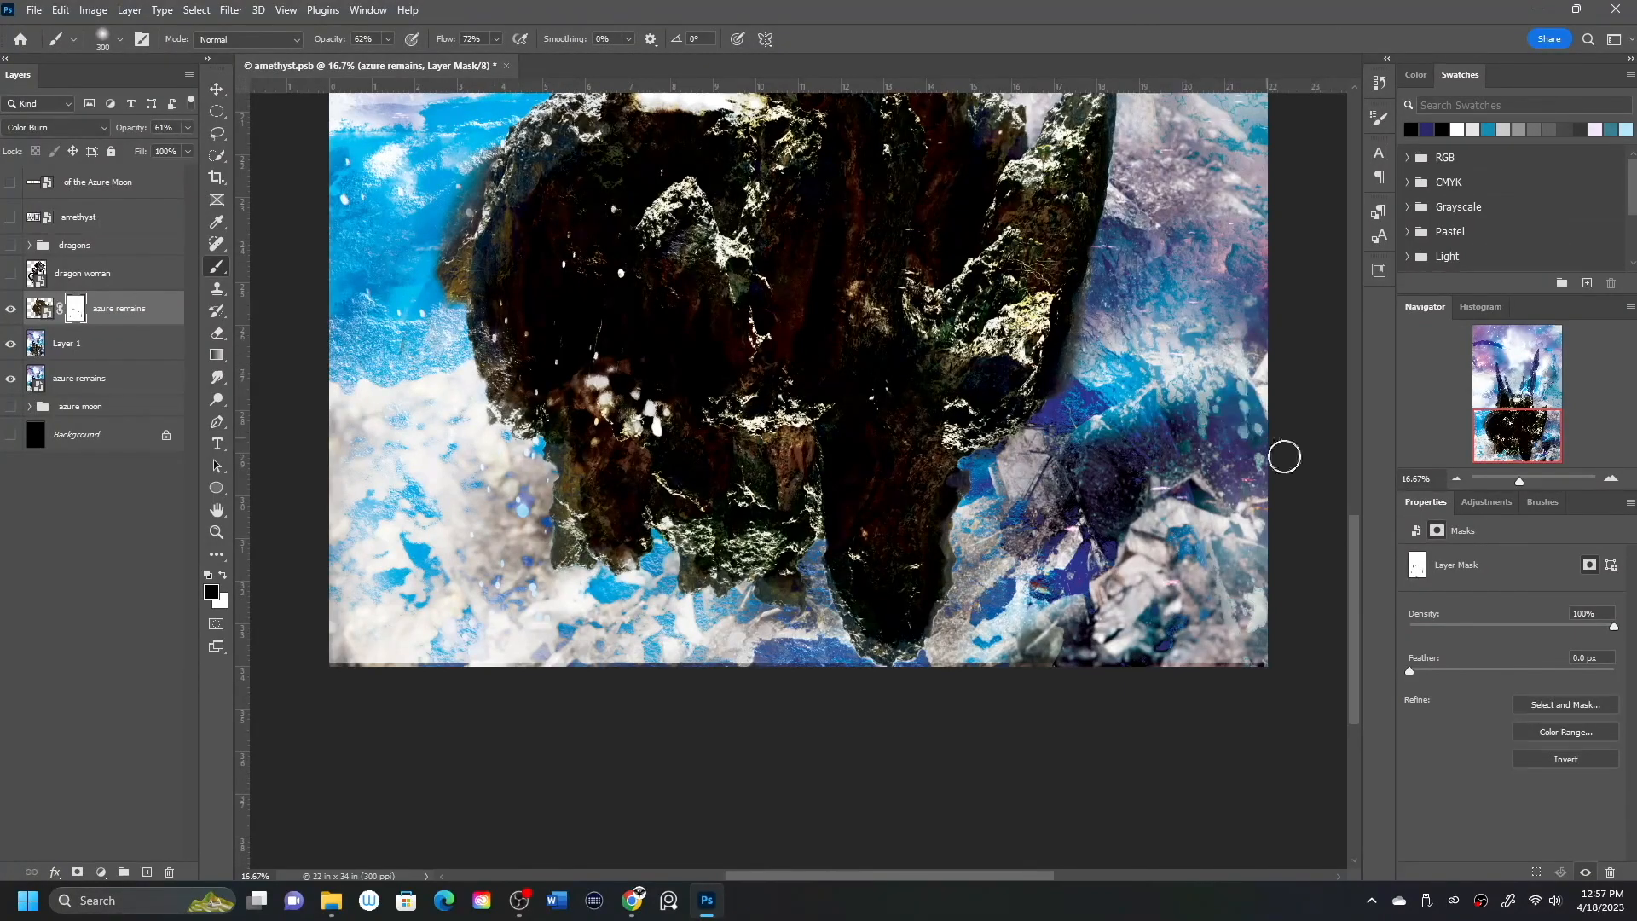
scroll(980, 554, "up", 1)
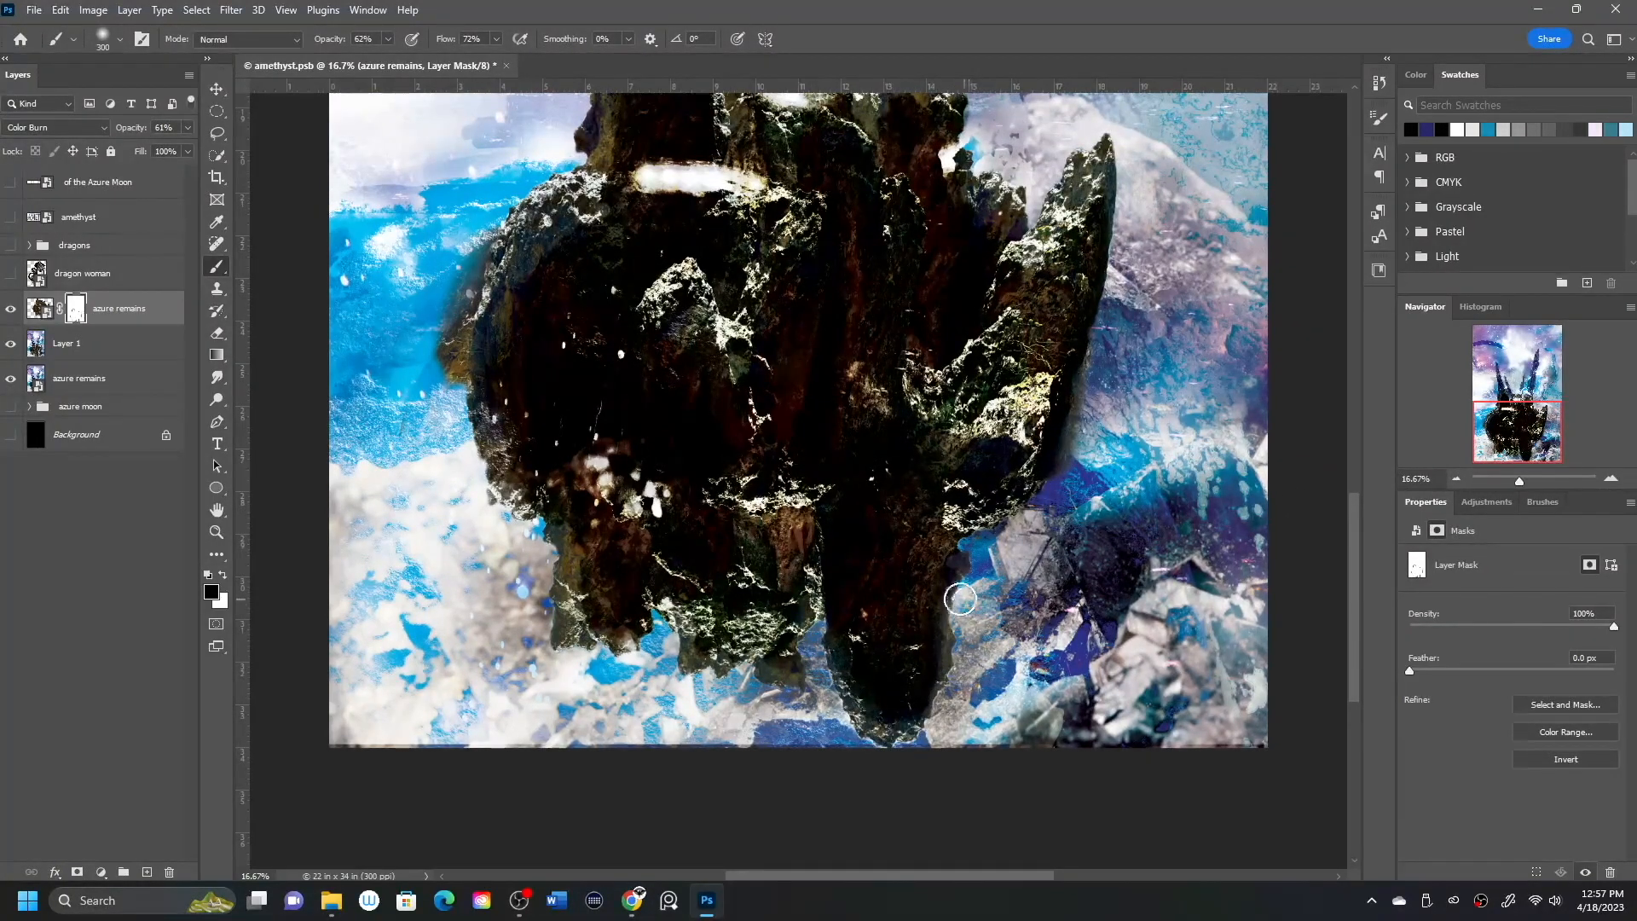
scroll(1290, 427, "up", 3)
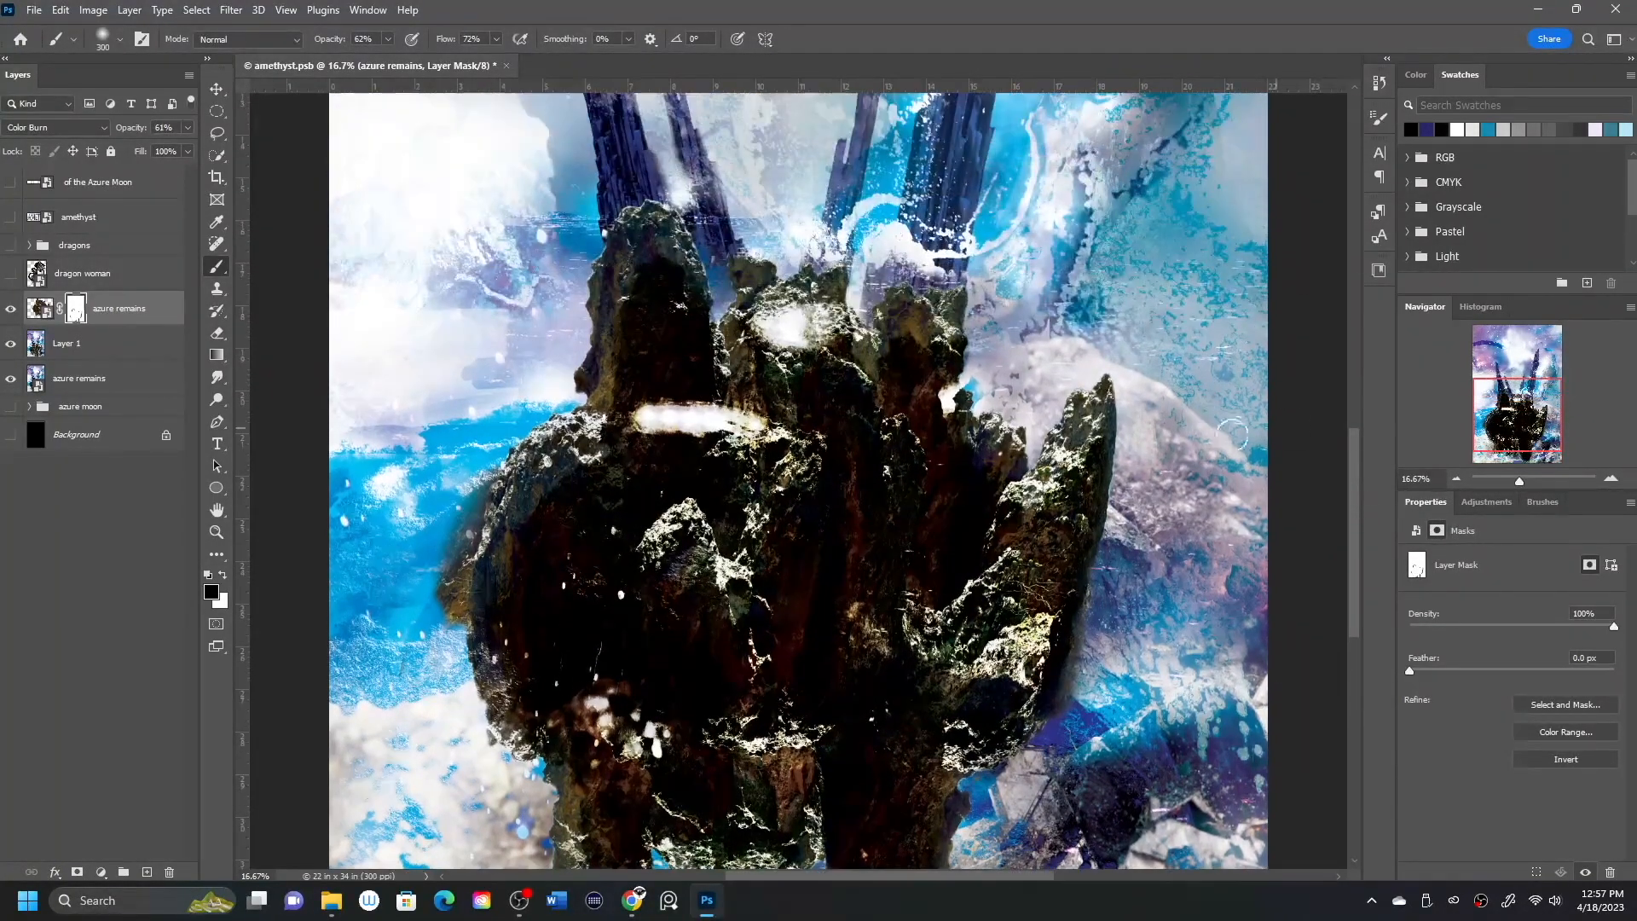
left_click_drag(622, 399, 607, 292)
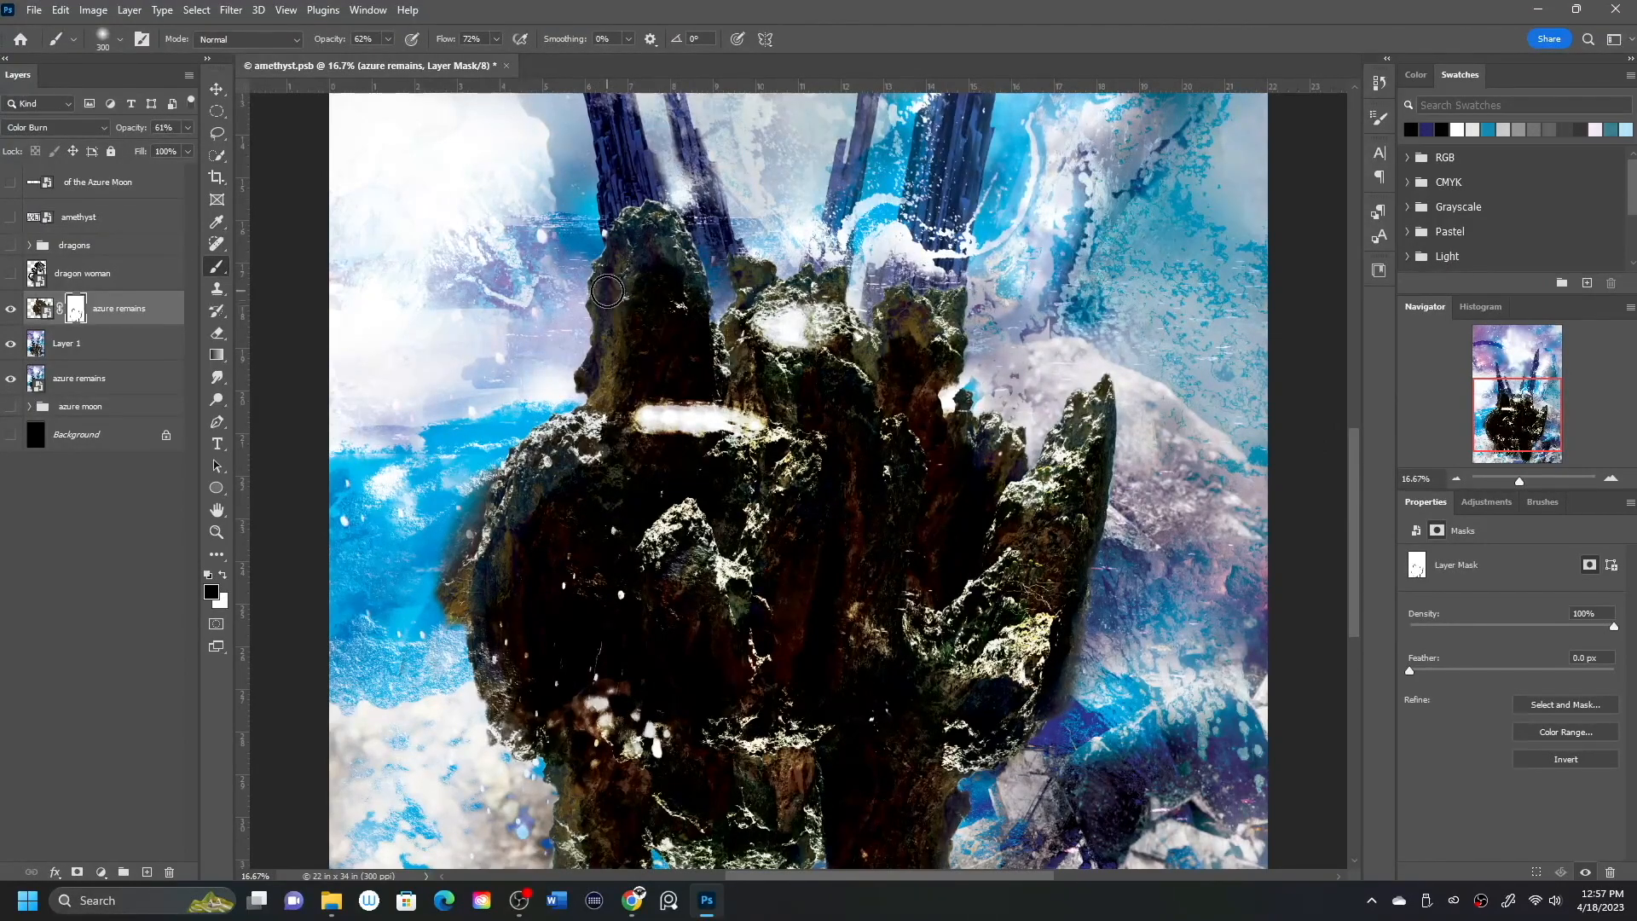
Delete the stamped Layer 1 between the two azure remains layers
scroll(512, 716, "down", 2)
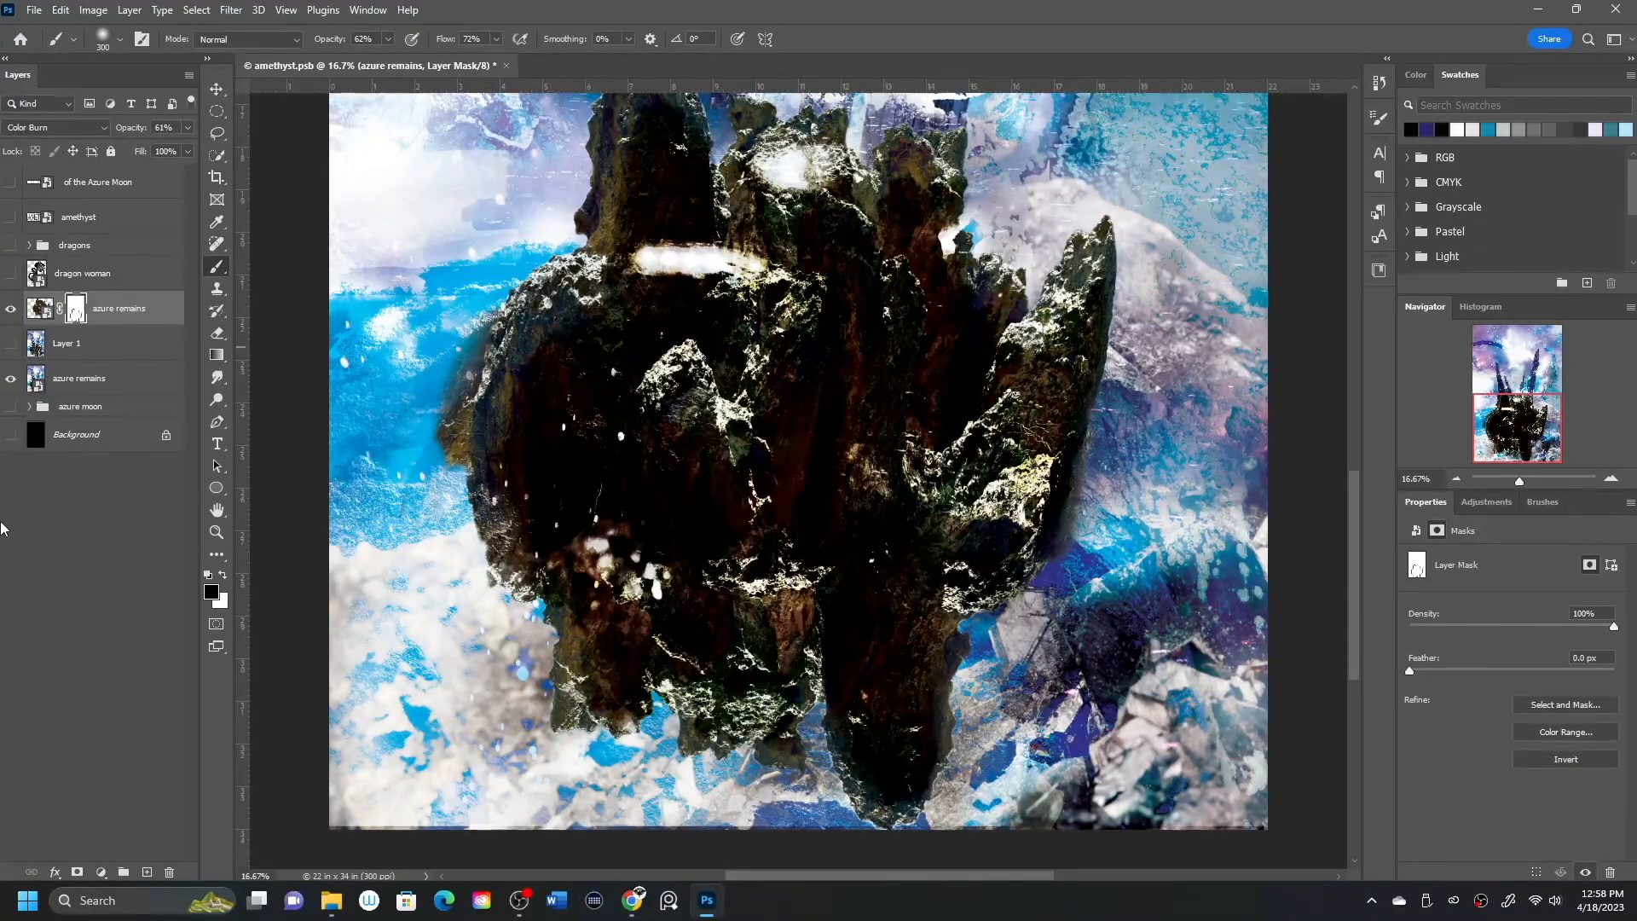
left_click(135, 349)
left_click(169, 872)
key("Return")
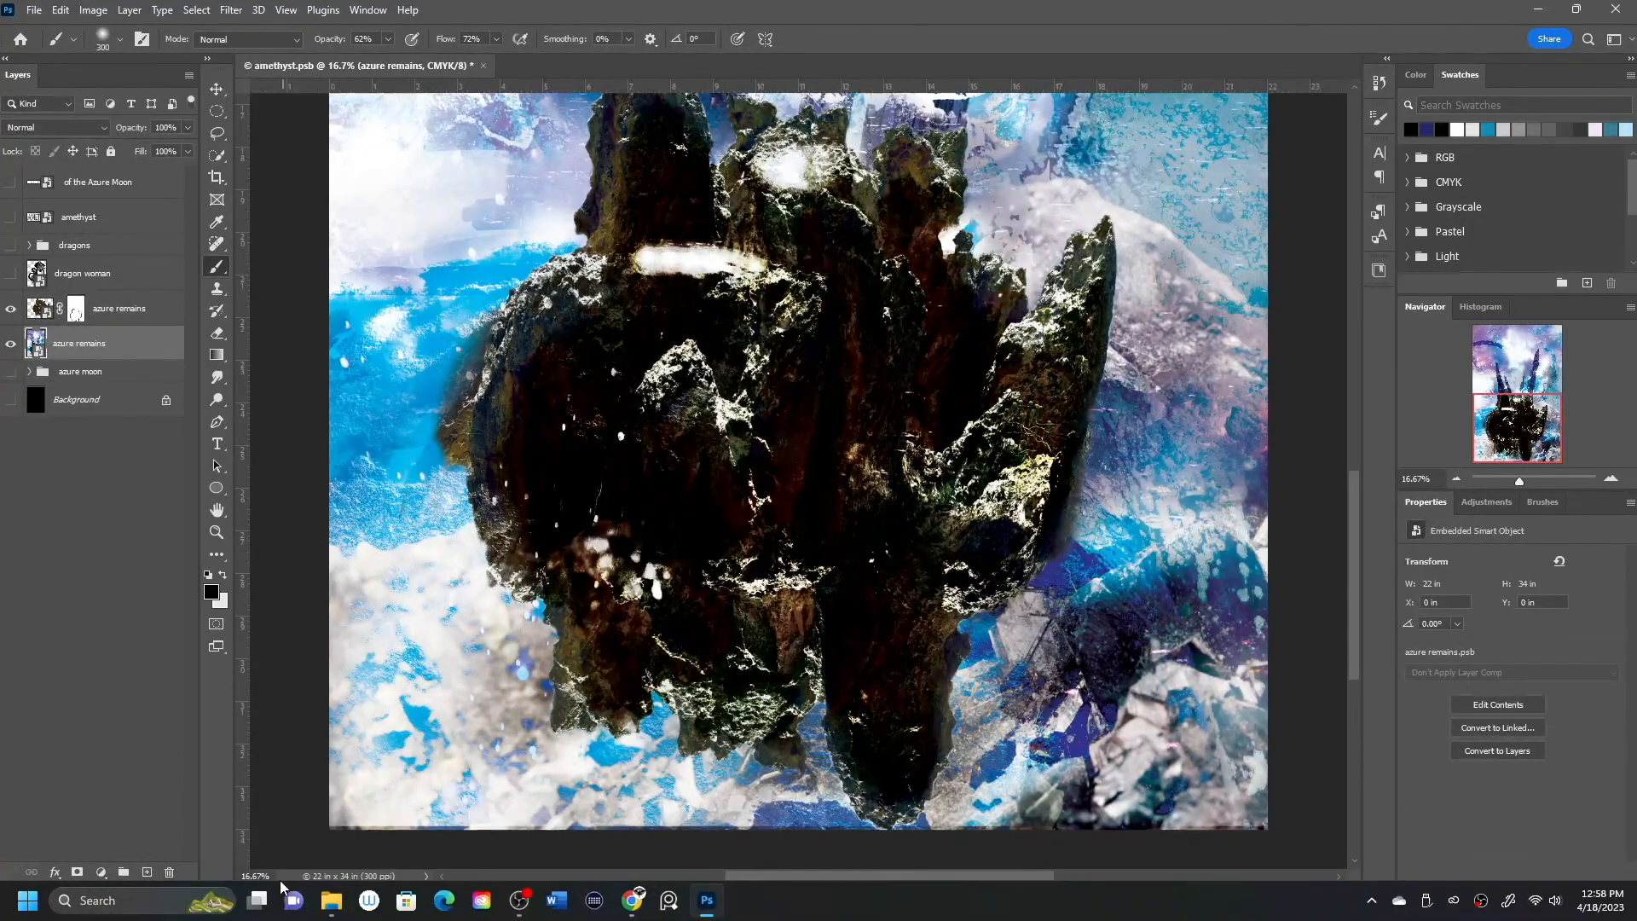
Show the dragon woman layer and examine the whole composition with the darkened rocks
scroll(1368, 534, "up", 2)
key("ctrl+minus")
key("ctrl+minus")
key("ctrl+minus")
left_click(10, 273)
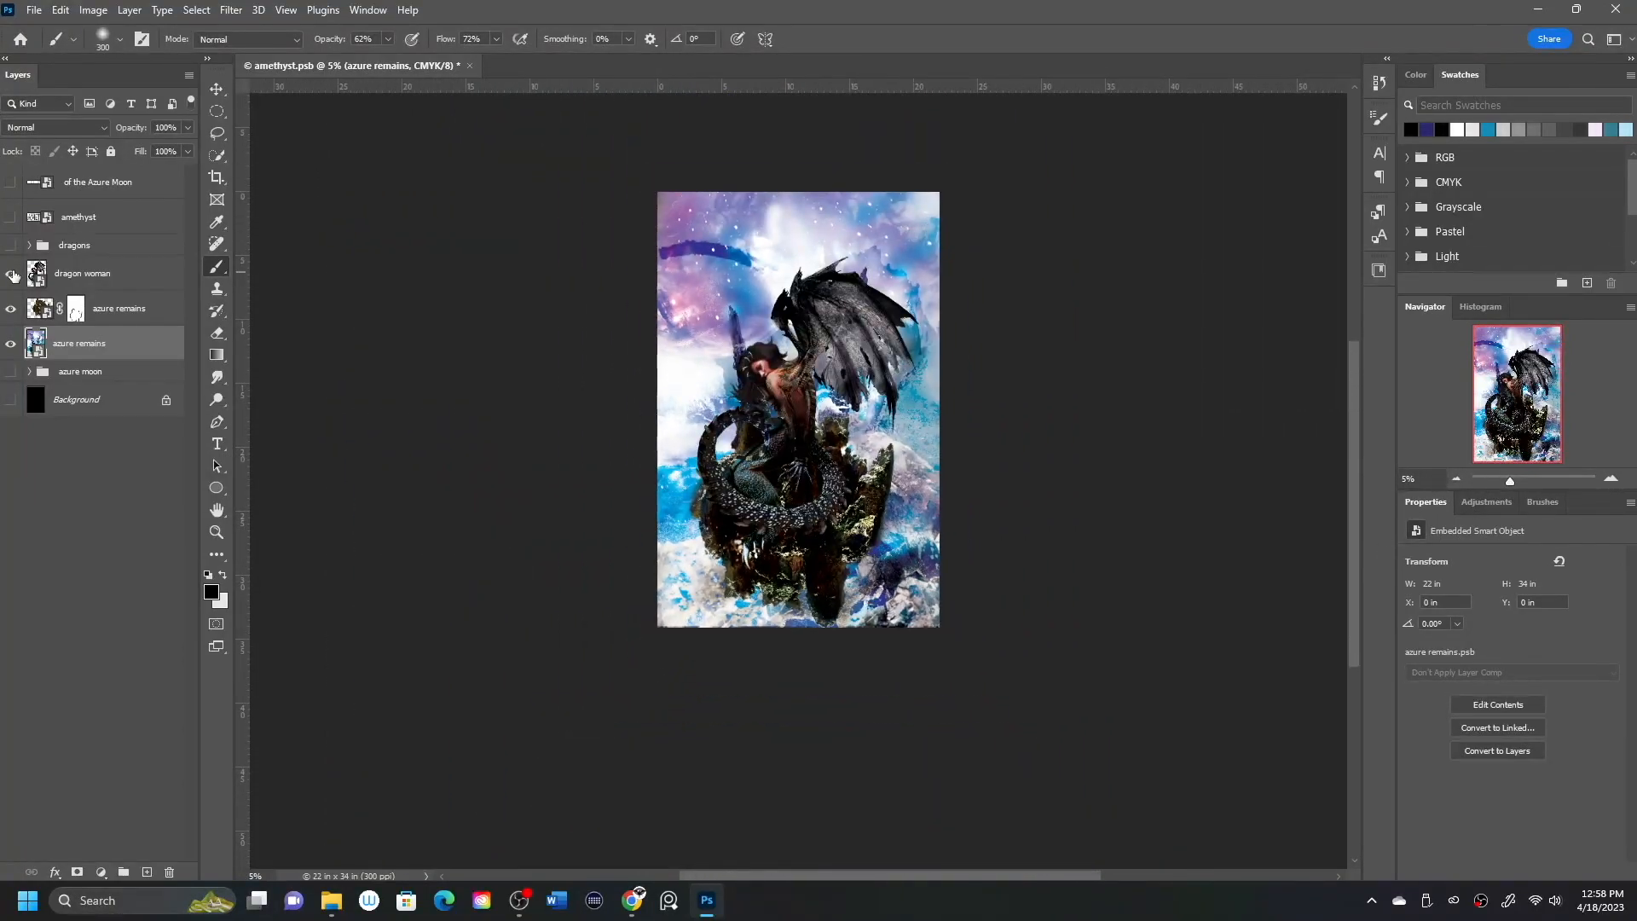
key("ctrl+plus")
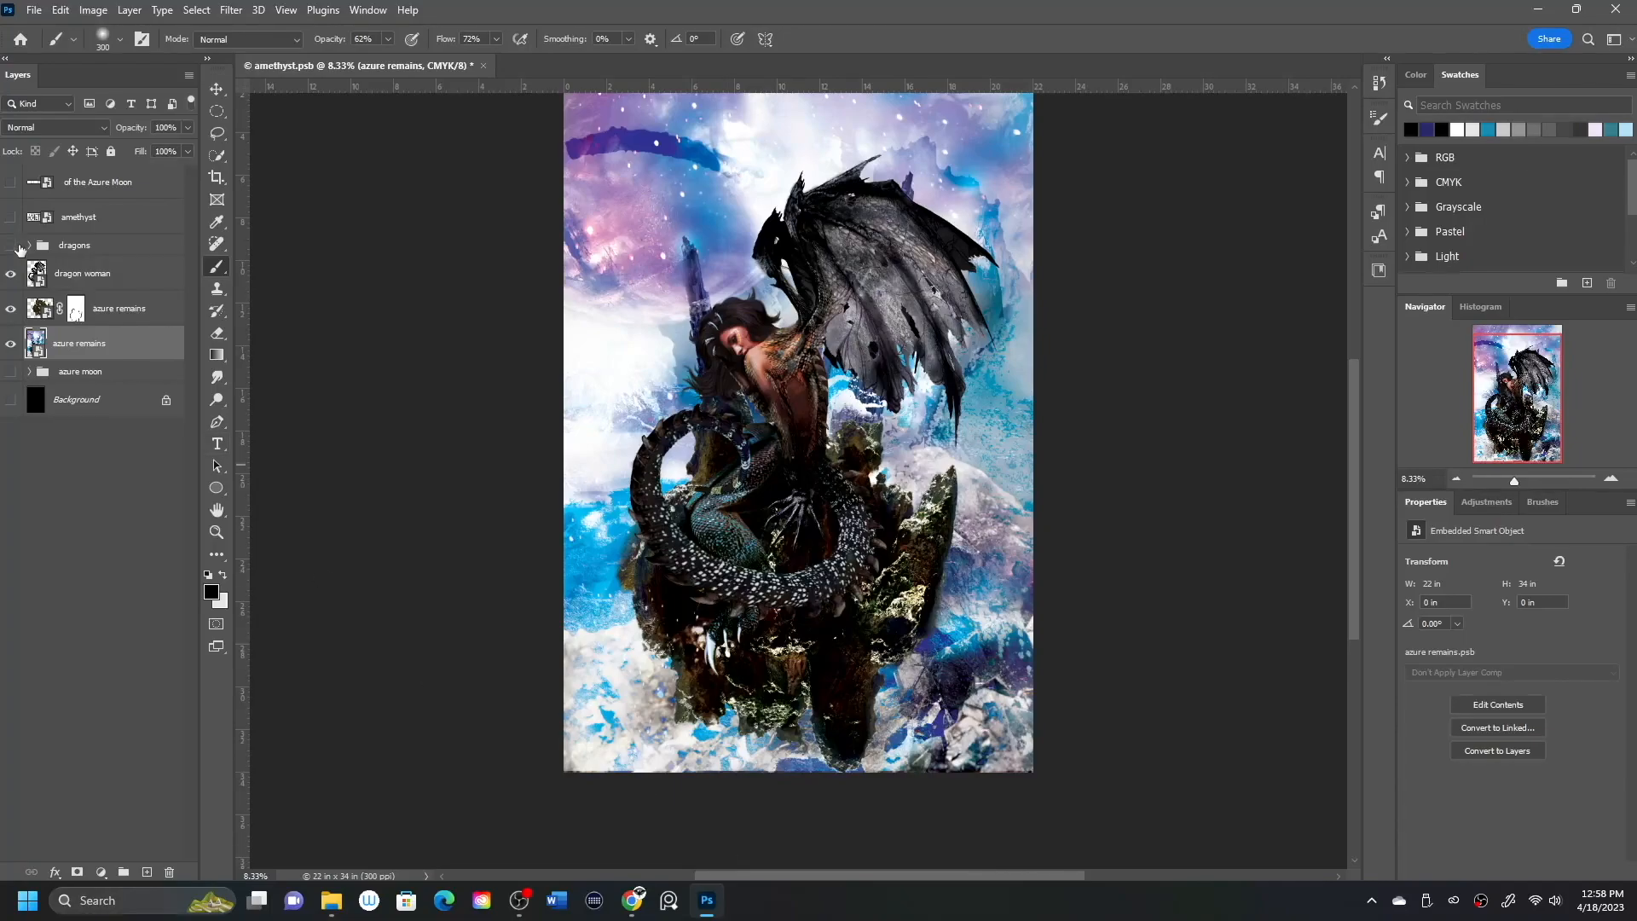
Target the Color Burn rocks' layer mask for refinement, and move the dragons group below the azure moon group
left_click(10, 273)
left_click(76, 308)
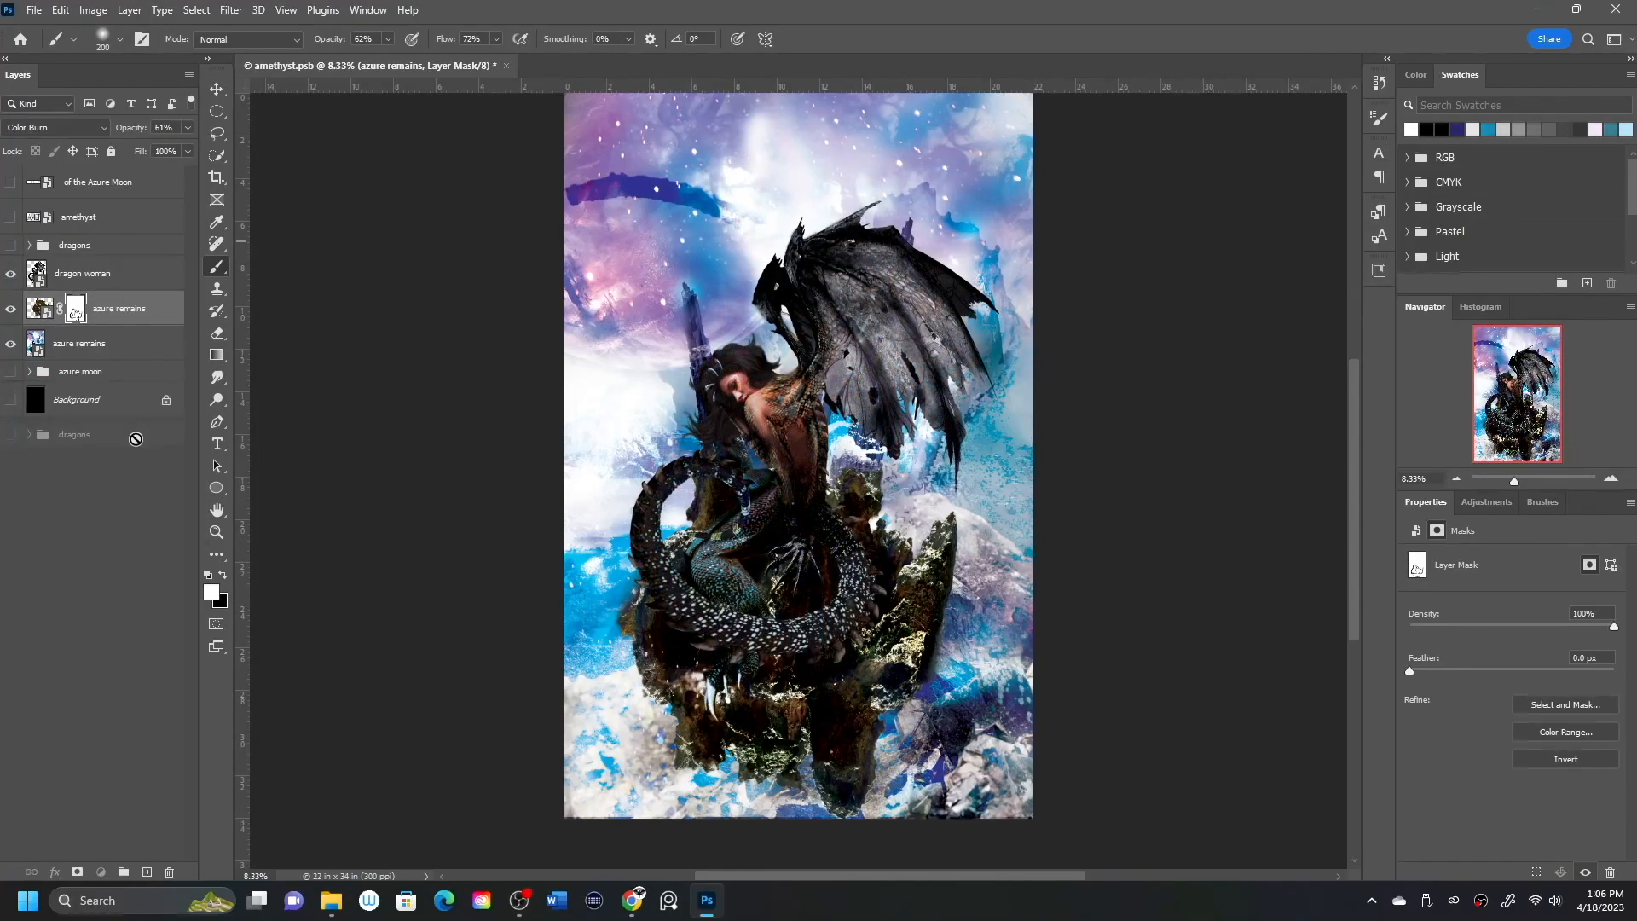
left_click_drag(136, 438, 38, 384)
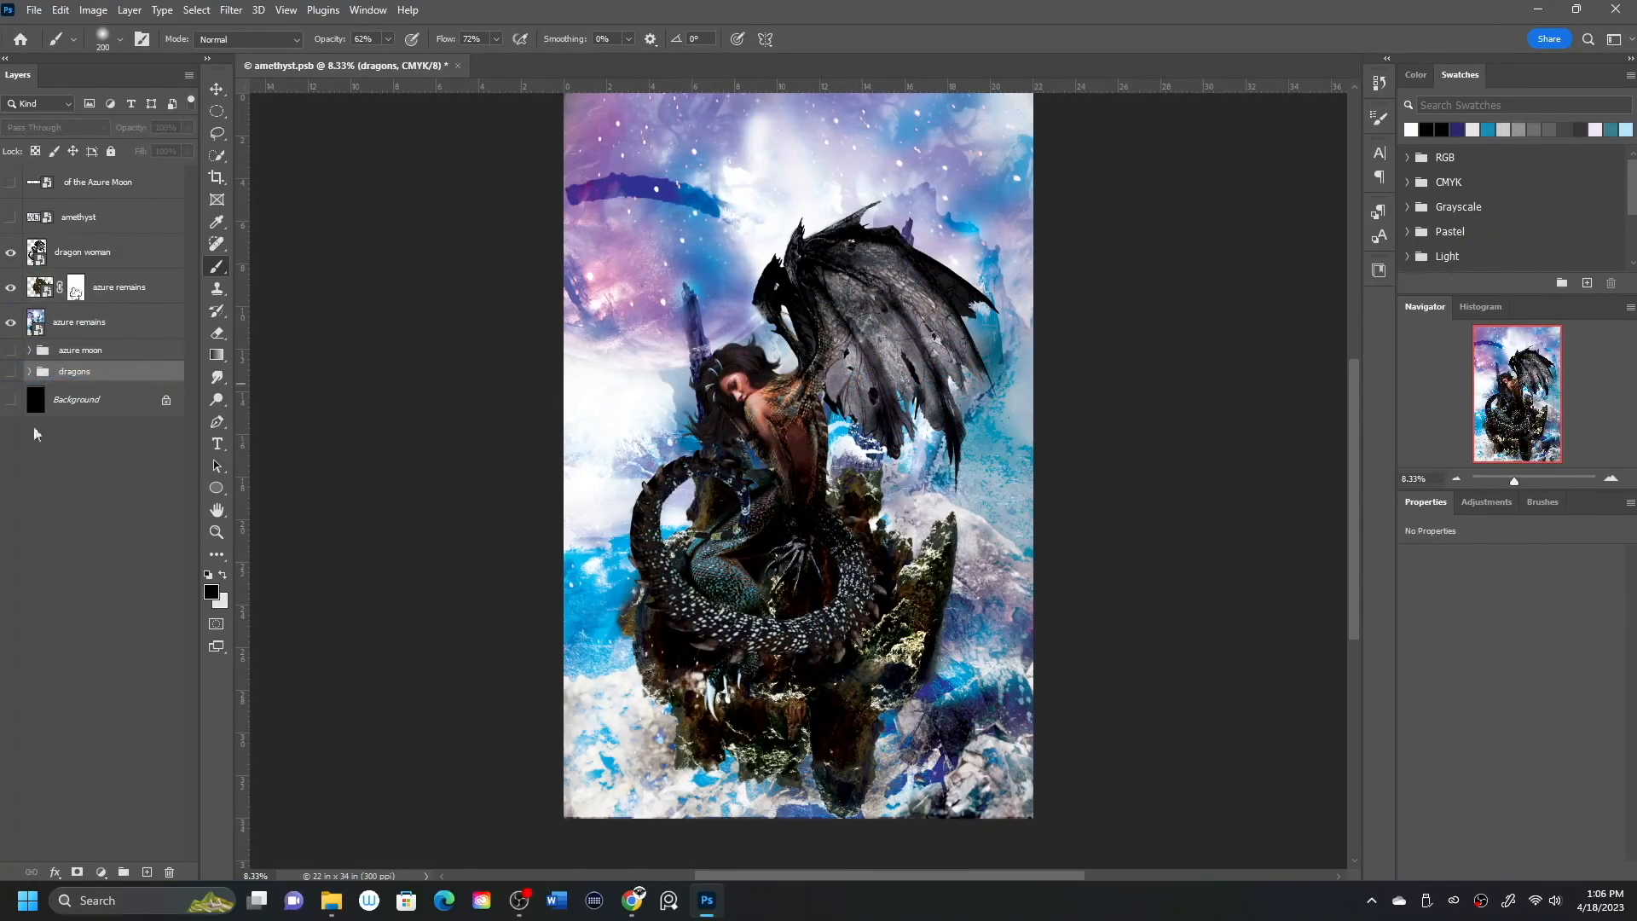